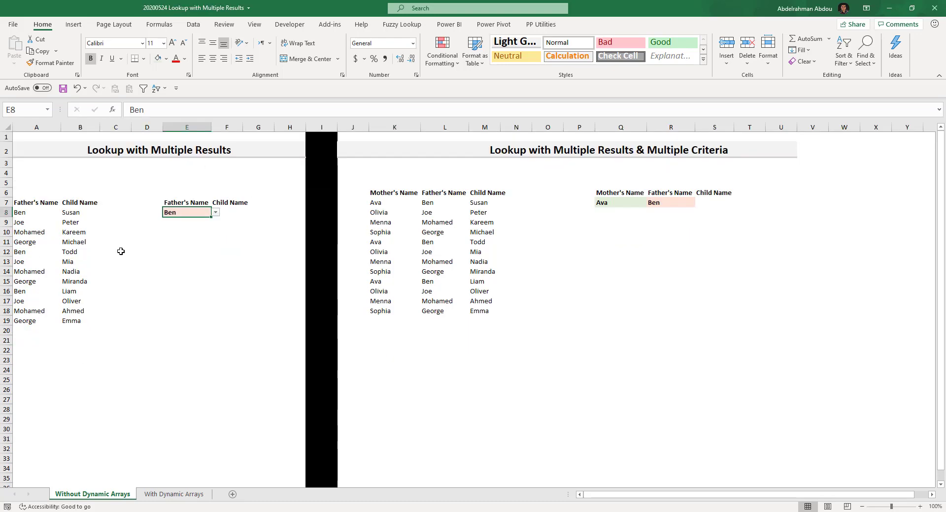
Examine the source table's Father's Name and Child Name columns, including the repeated fathers in rows 8 to 19.
click(118, 250)
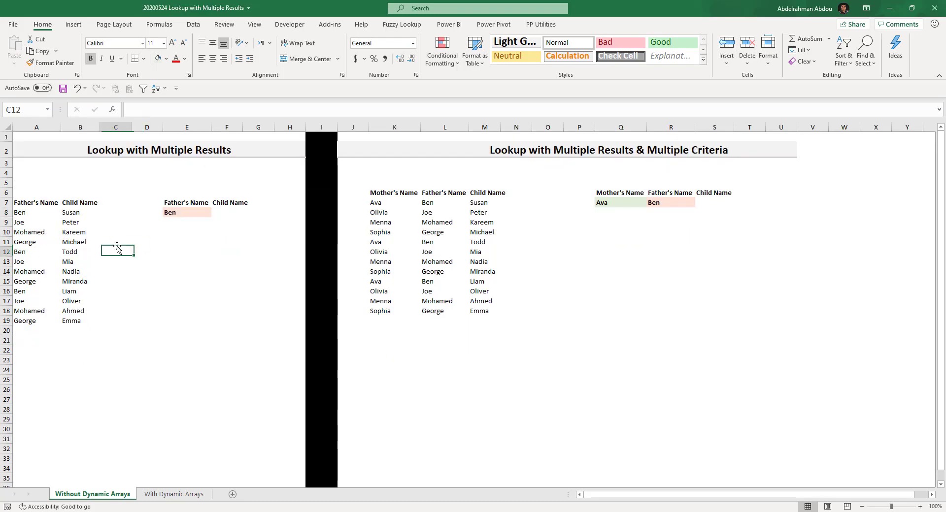
click(50, 224)
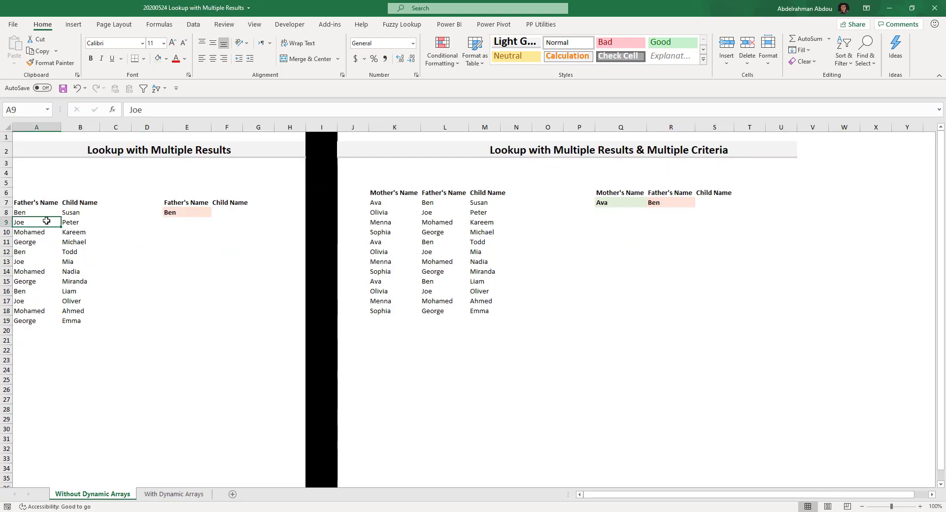
click(43, 206)
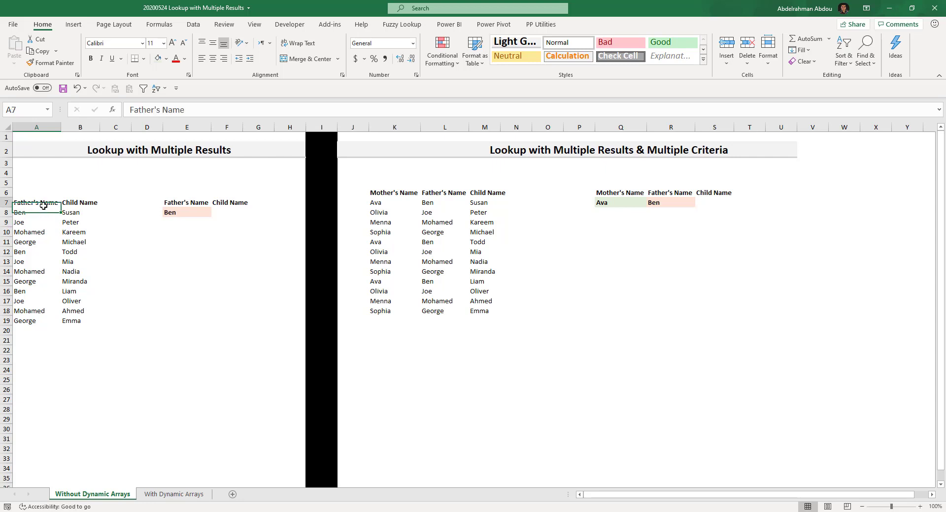
click(74, 204)
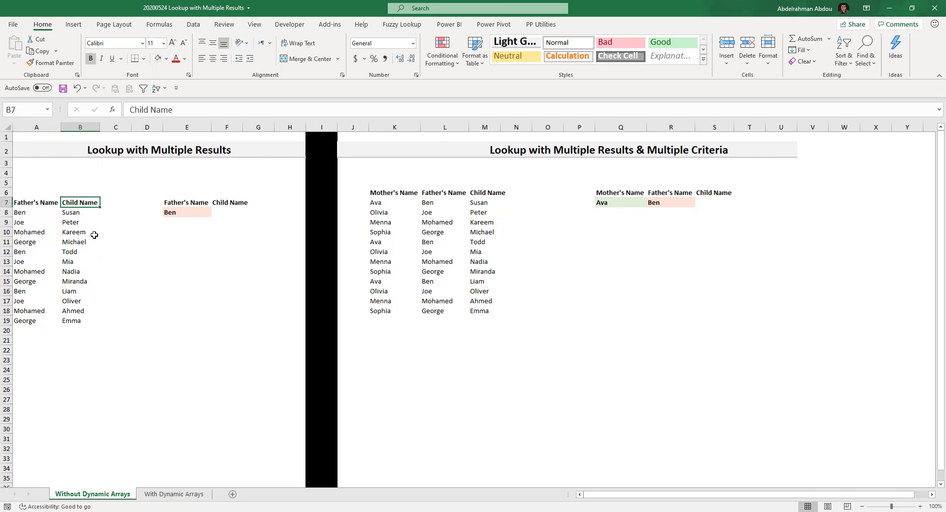
click(33, 211)
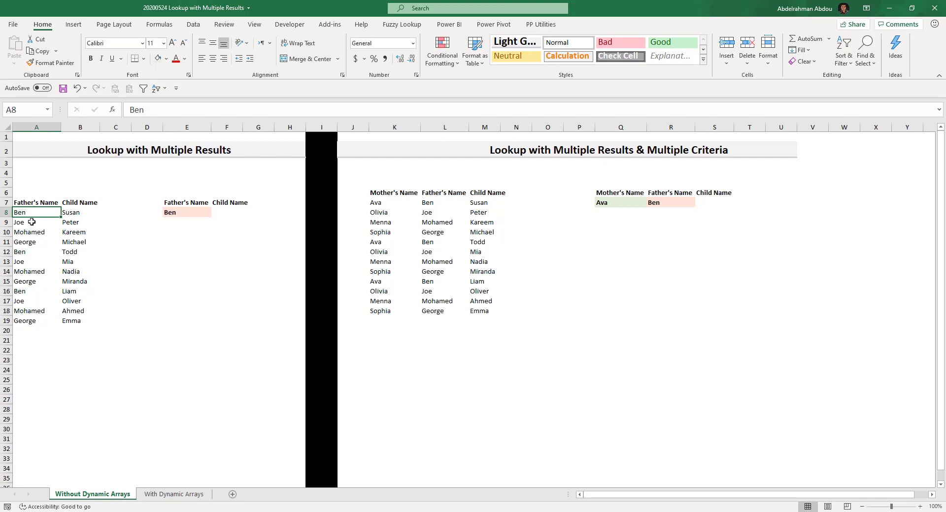
drag(31, 214, 32, 242)
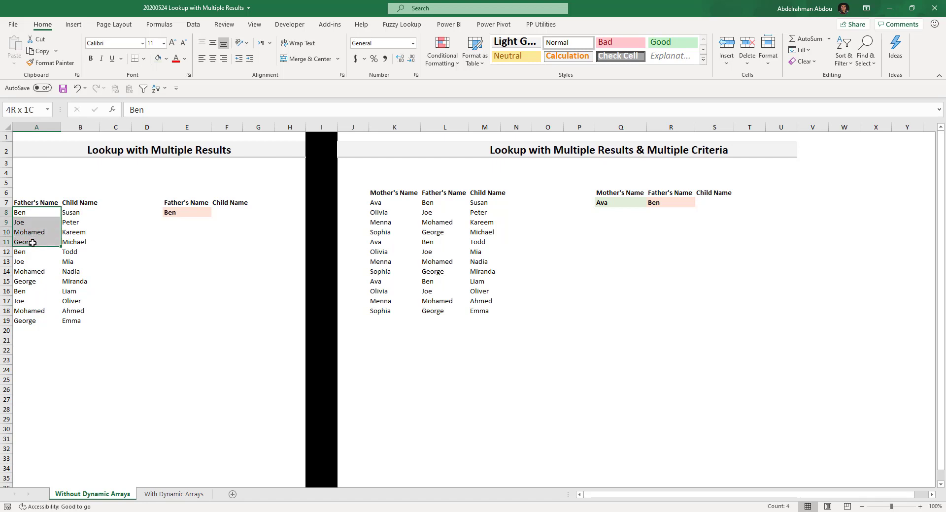
click(32, 223)
click(30, 233)
click(30, 243)
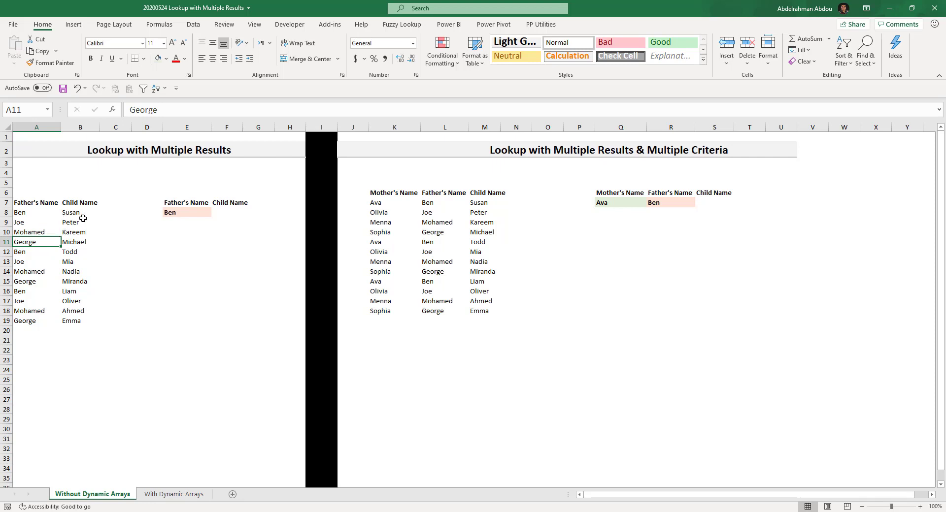
click(74, 242)
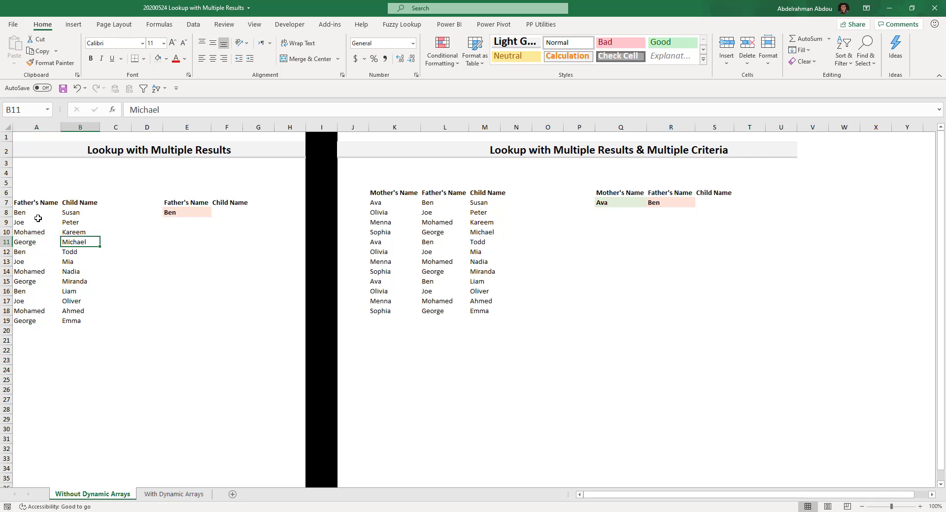
drag(38, 218, 36, 321)
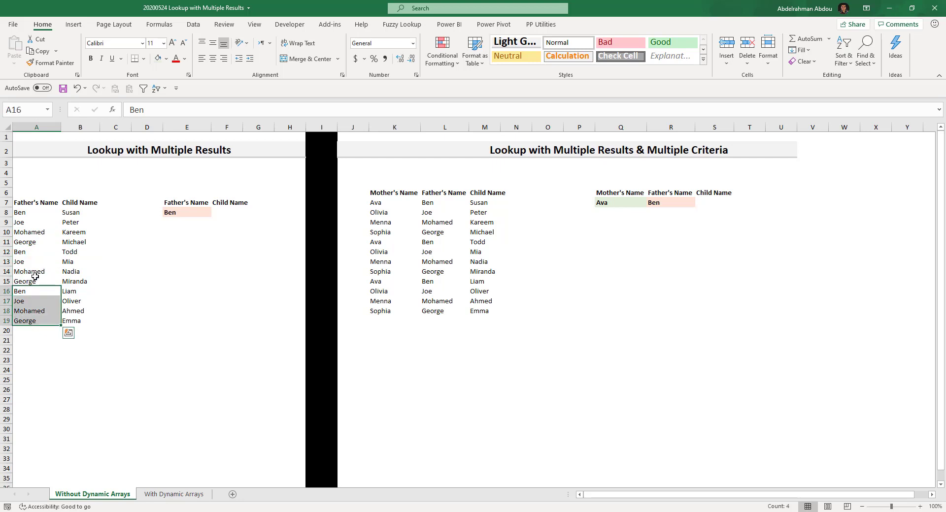
click(50, 222)
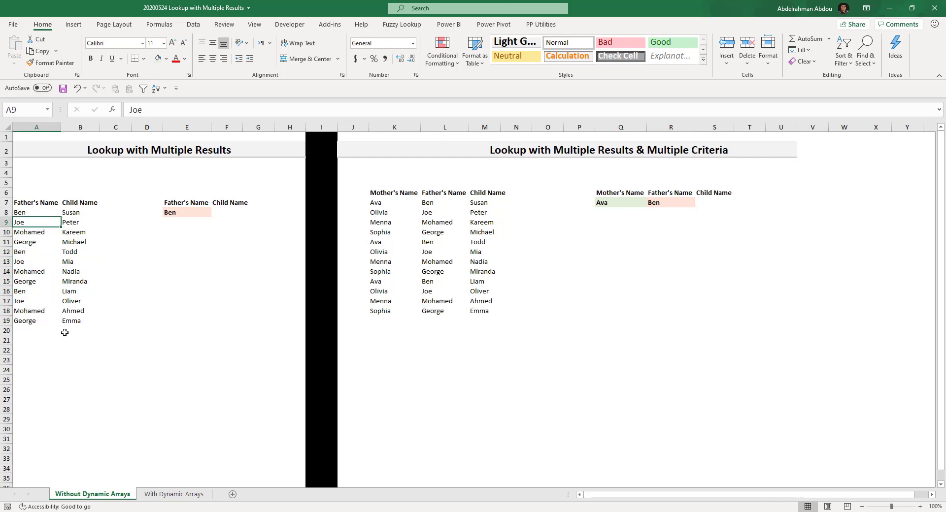
View the list of fathers available in the lookup criterion cell E8.
click(238, 215)
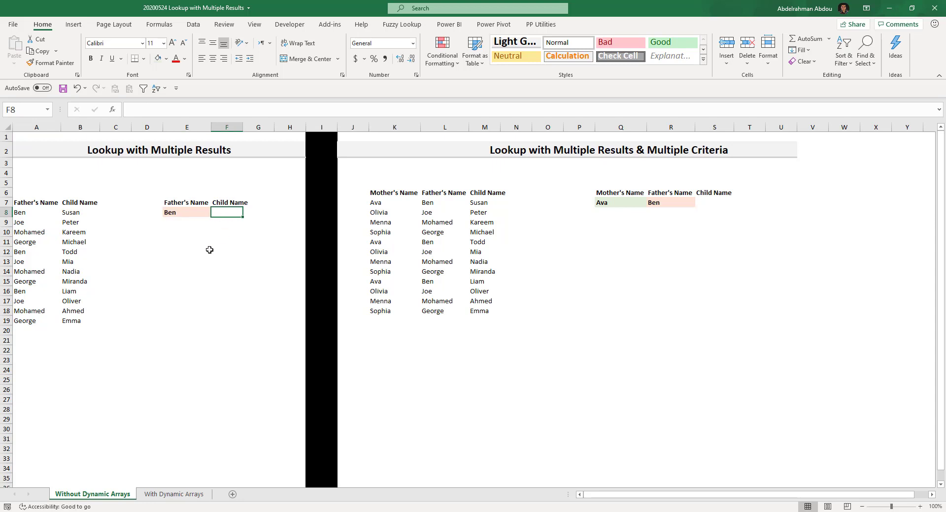
click(197, 215)
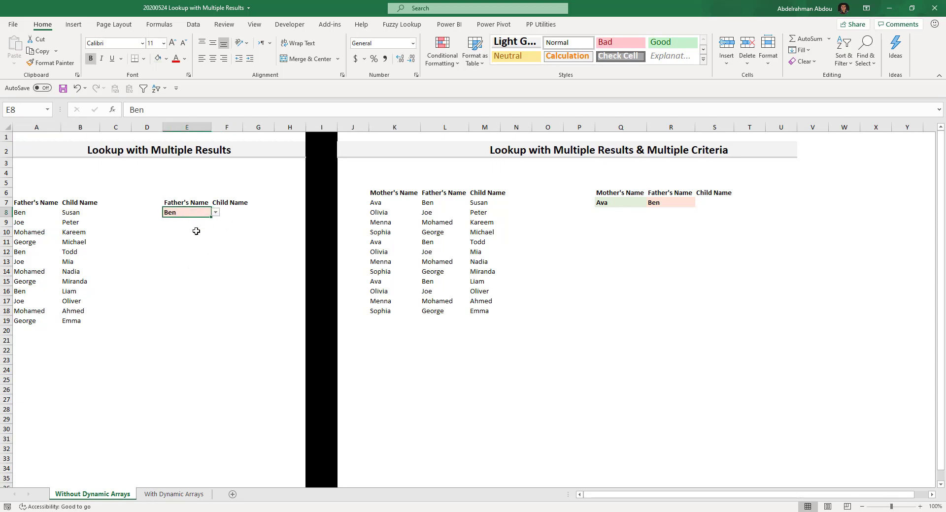
click(215, 212)
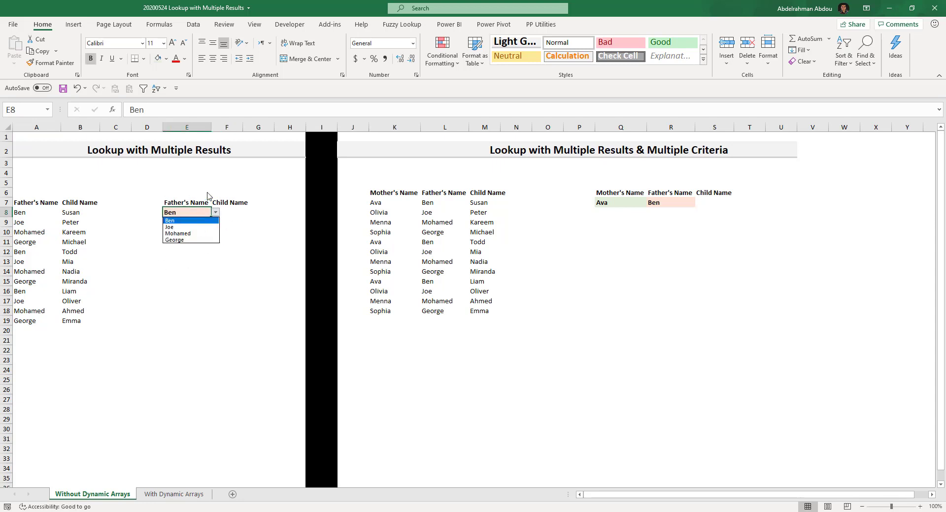
click(227, 210)
click(237, 208)
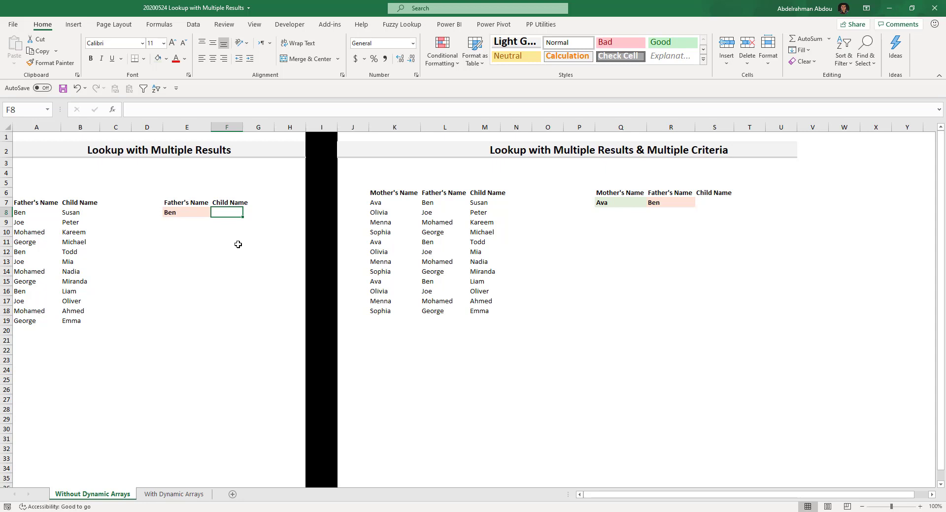
text(as)
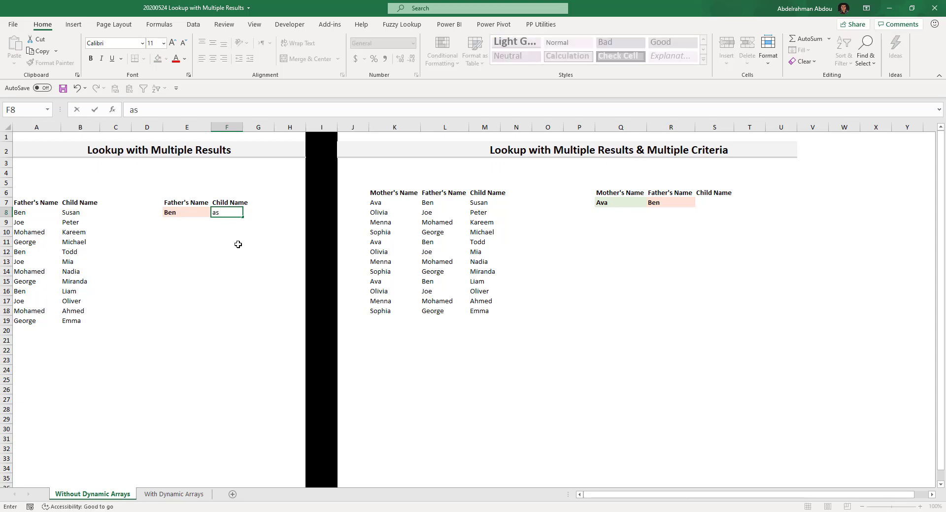
key(Escape)
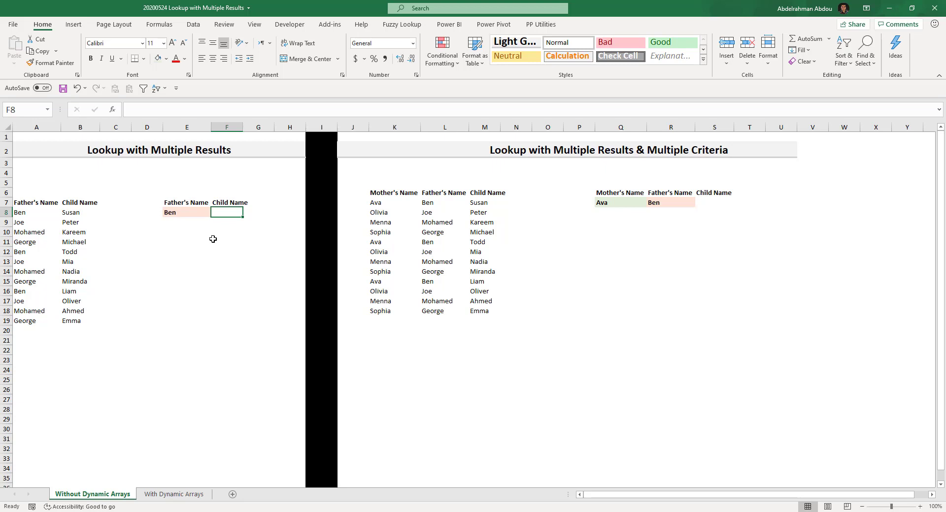
click(180, 216)
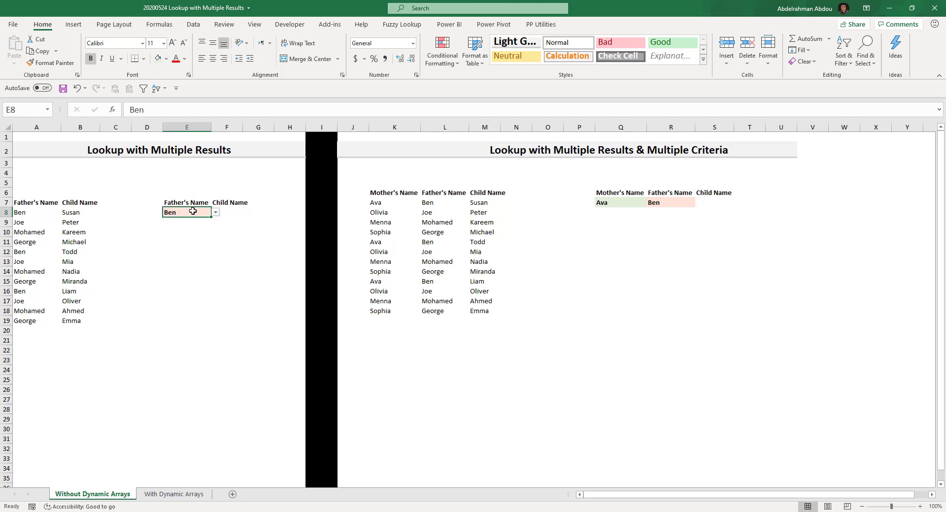
click(233, 204)
click(232, 213)
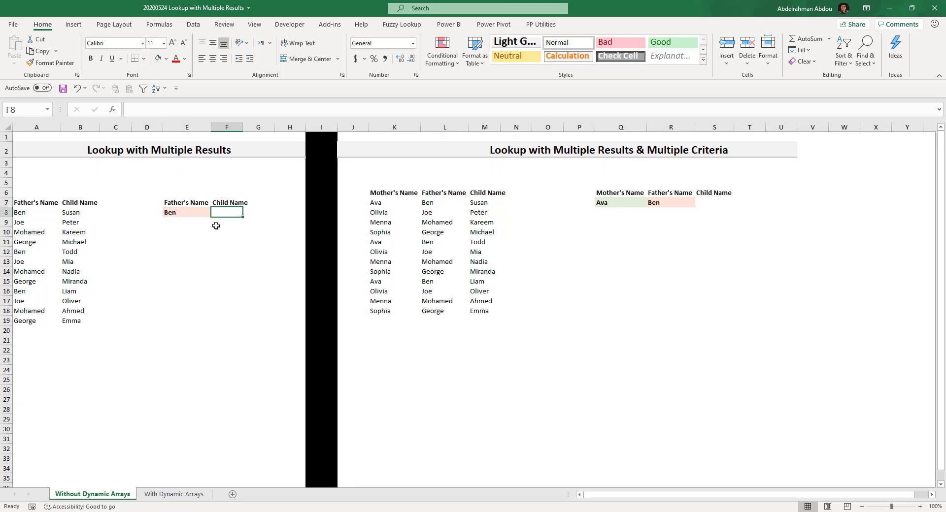
click(188, 203)
click(183, 213)
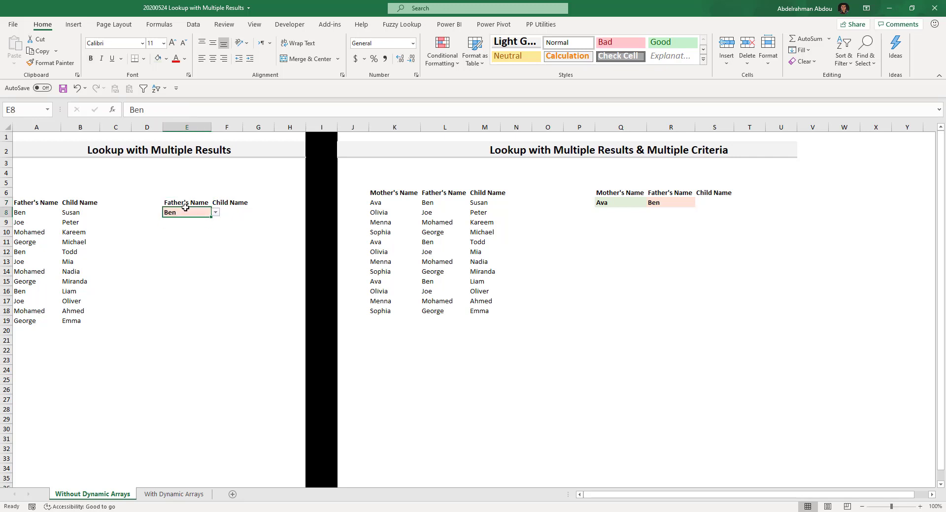
Start an INDEX formula in cell F8 with the absolute child name range $B$8:$B$19 as its array.
click(231, 214)
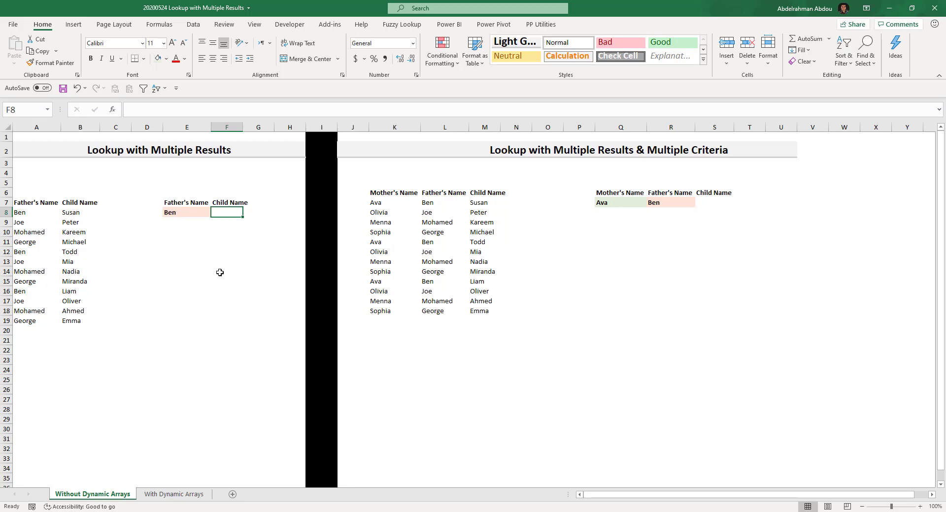
text(=IND)
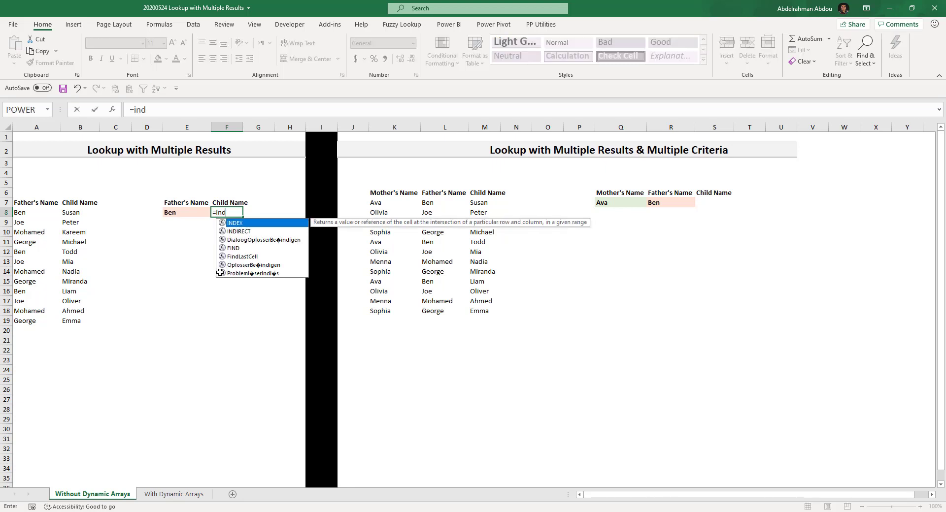
key(Tab)
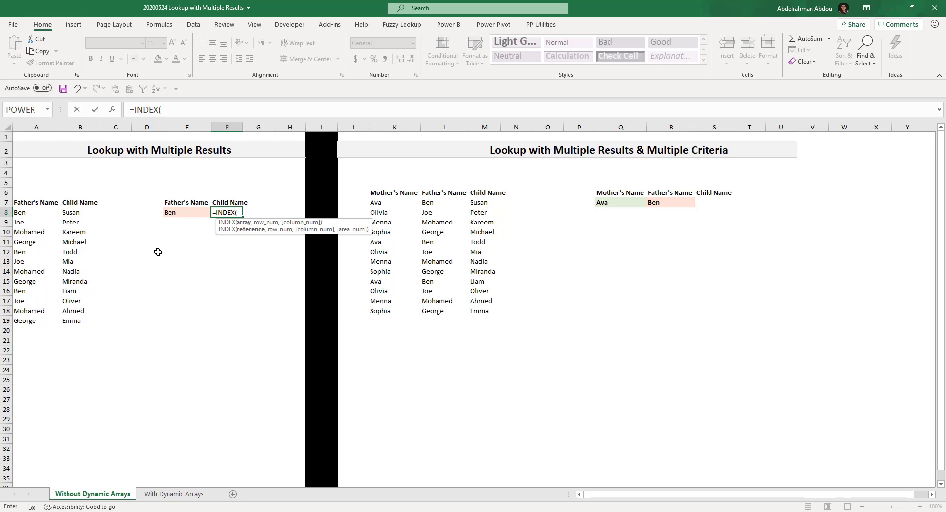
drag(74, 213, 78, 238)
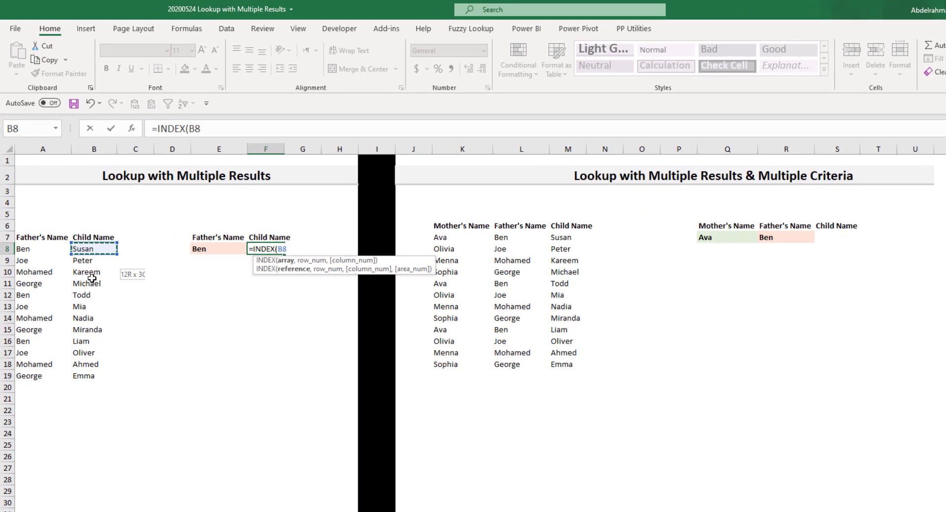
drag(91, 278, 92, 372)
key(F4)
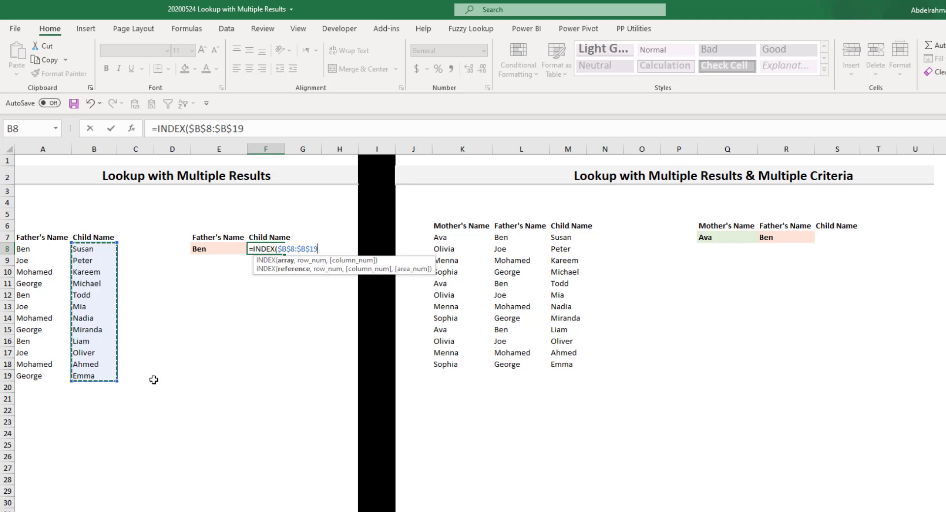
click(264, 129)
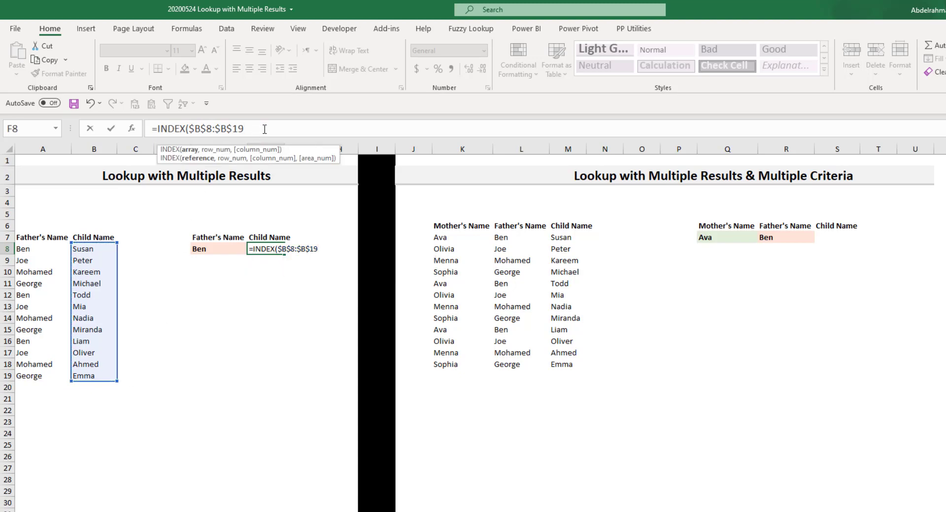
text(,)
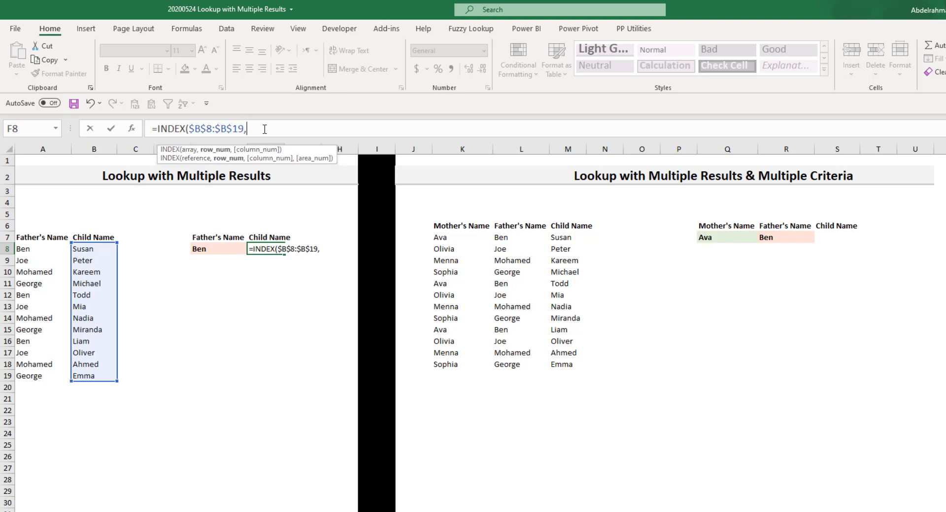
Nest an AGGREGATE function as the INDEX row number and choose 15 - SMALL as its function number.
text(ag)
key(Tab)
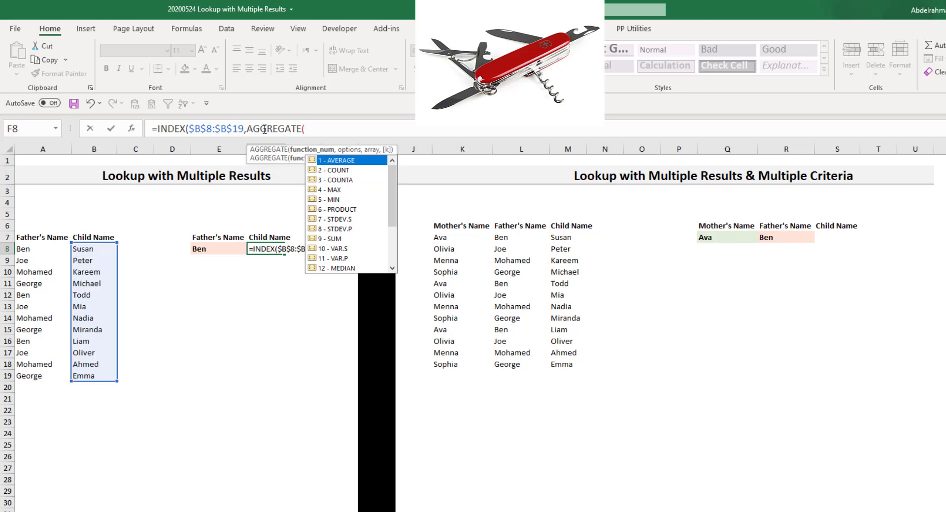
key(Down)
key(Down)
key(Down)
key(Down)
key(Down)
key(Down)
key(Down)
key(Down)
key(Down)
key(Down)
key(Down)
key(Down)
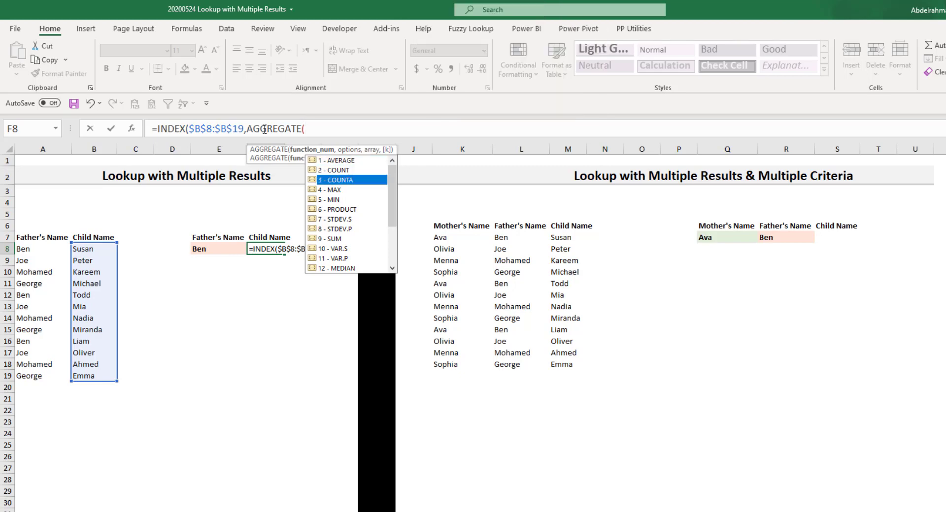
key(Down)
key(Down)
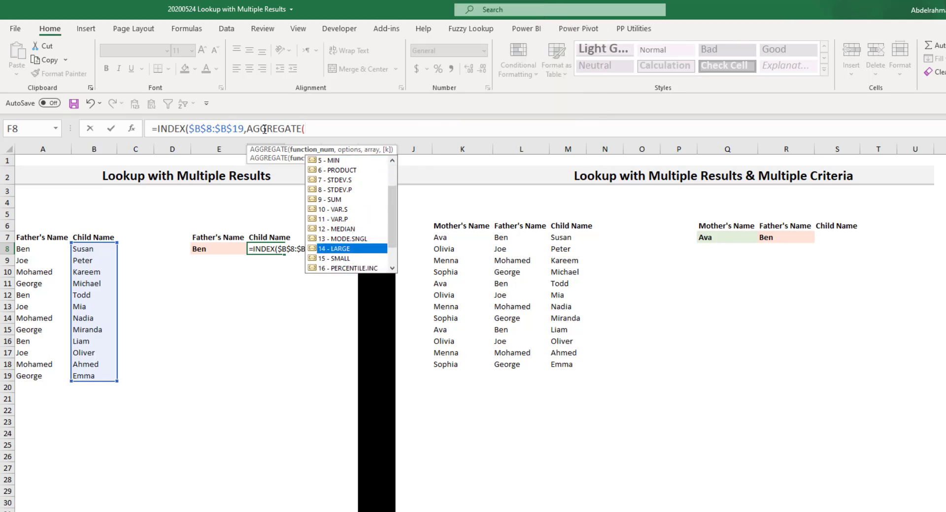
key(Up)
key(Up)
key(Up)
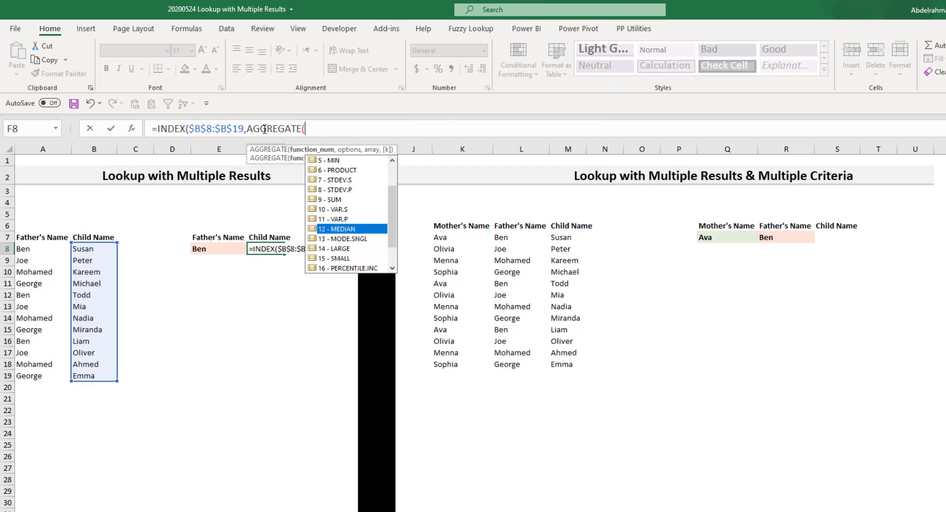
key(Up)
key(Up)
key(Up)
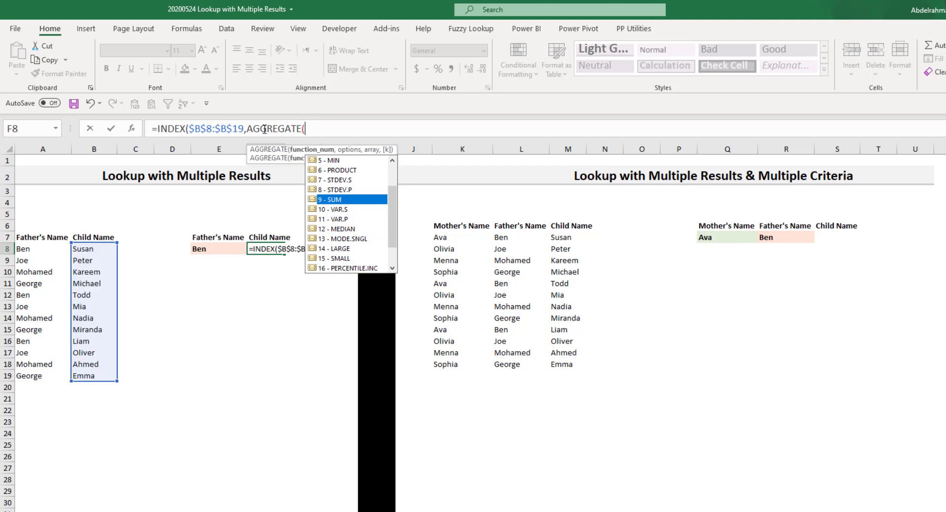
key(Down)
key(Down)
key(Down)
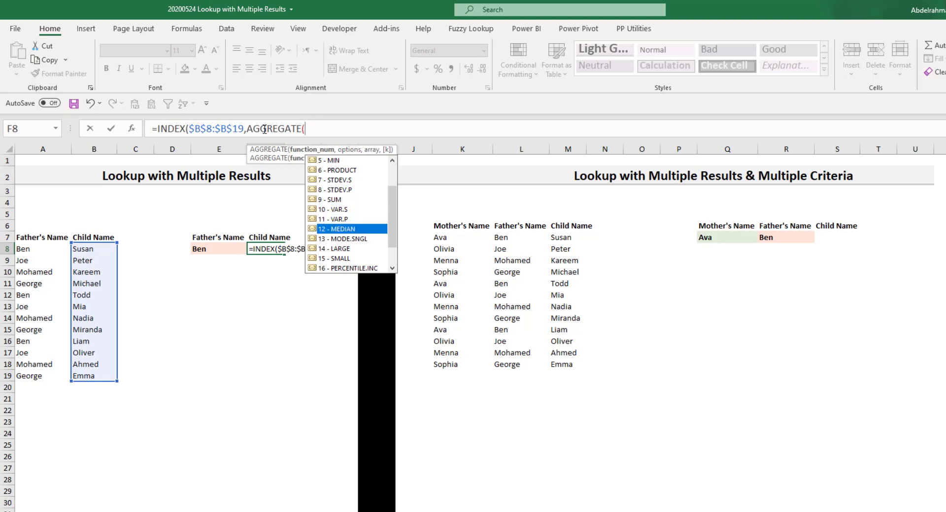
key(Down)
key(Down)
key(Down)
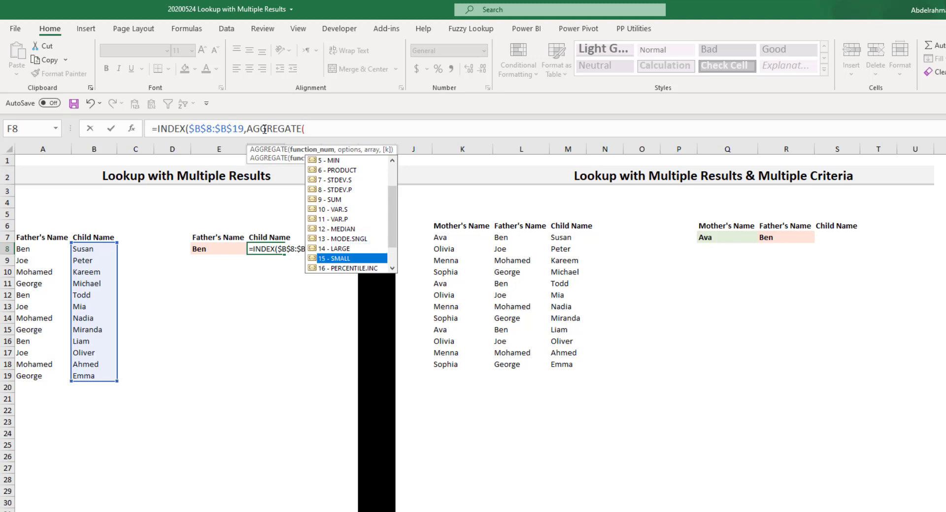
key(Tab)
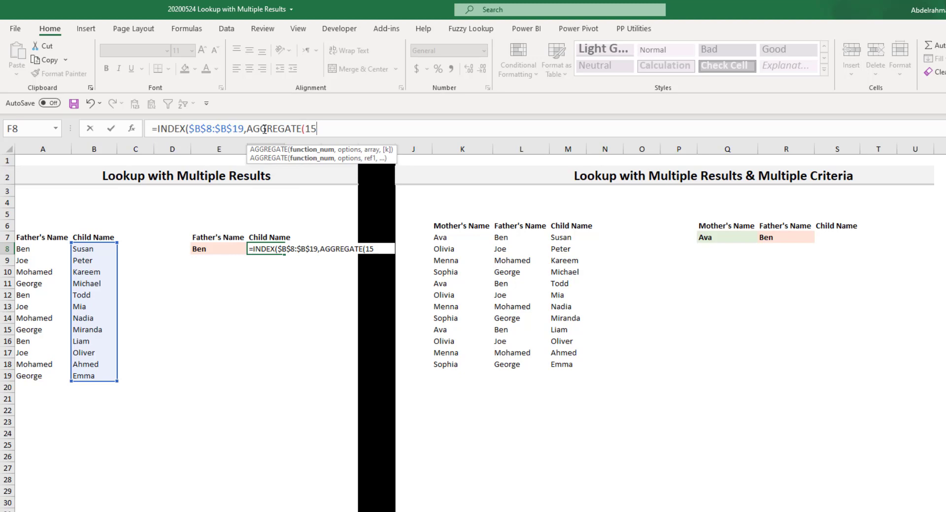
text(,)
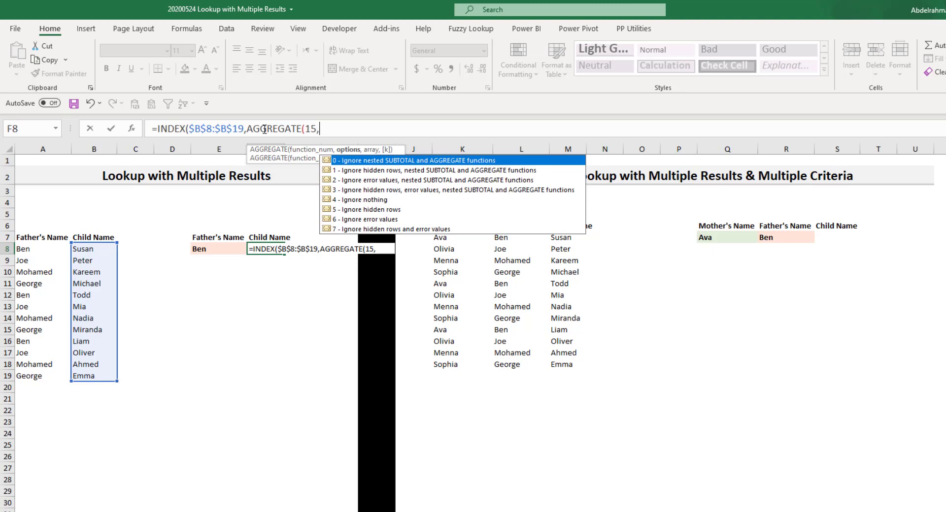
Set the AGGREGATE options argument to 6 - Ignore error values.
key(Down)
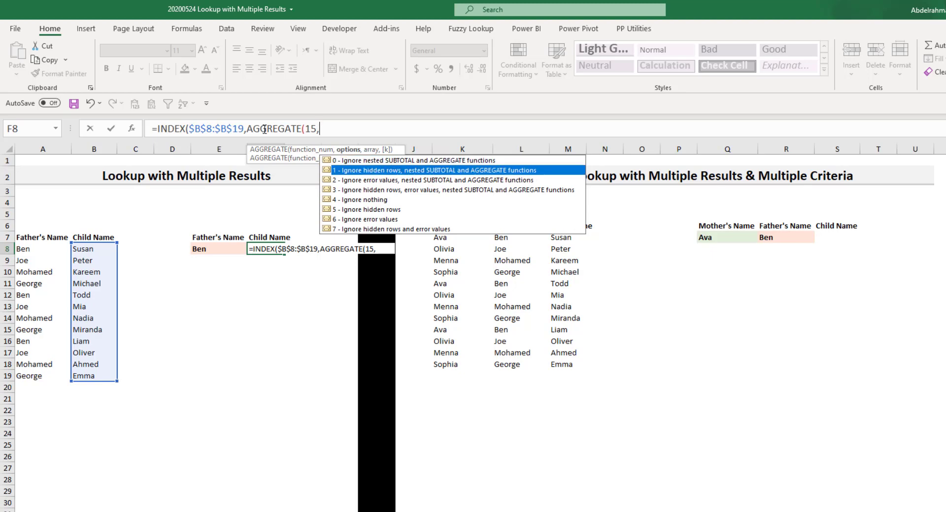
key(Down)
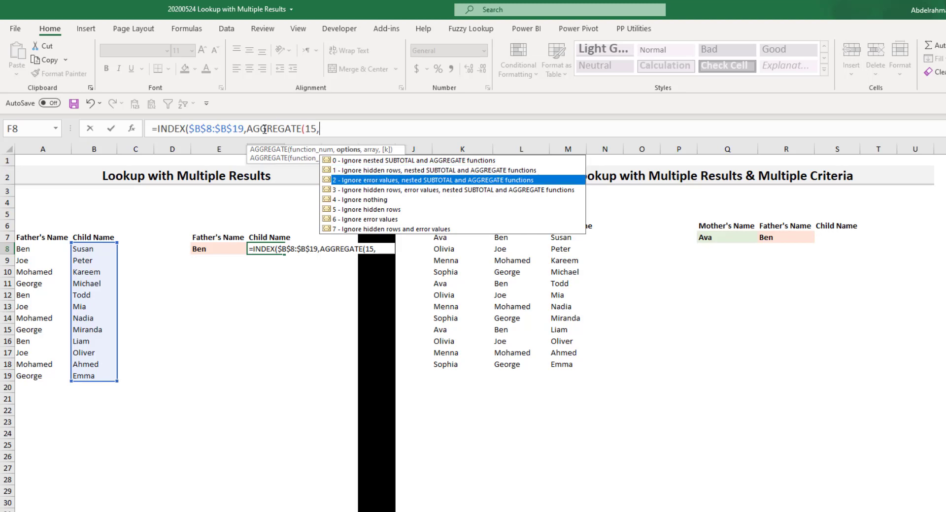
key(Down)
key(Down)
key(Down)
key(Down)
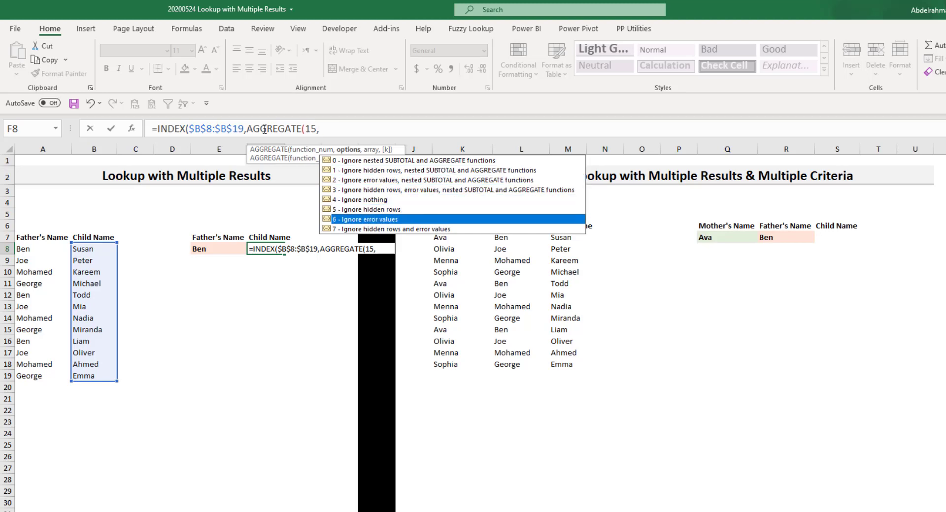
key(Up)
key(Up)
key(Up)
key(Up)
key(Down)
key(Down)
key(Down)
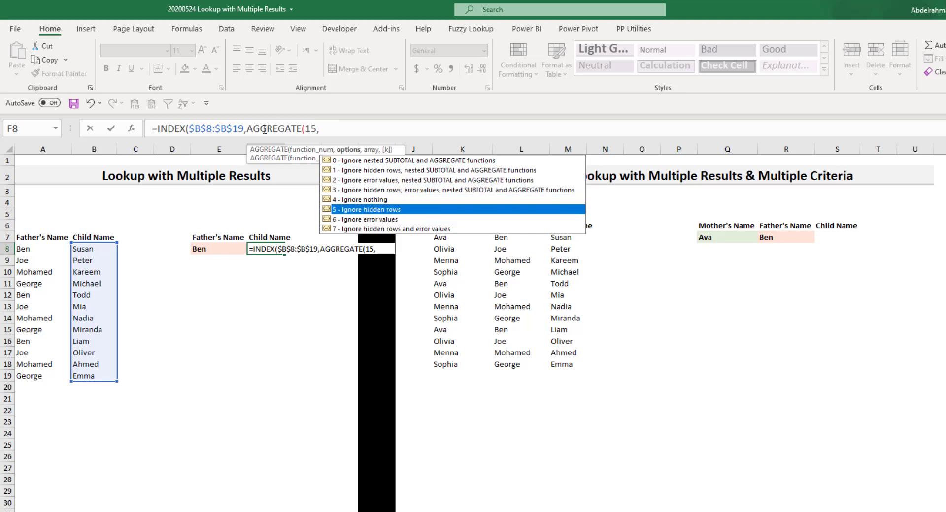
key(Down)
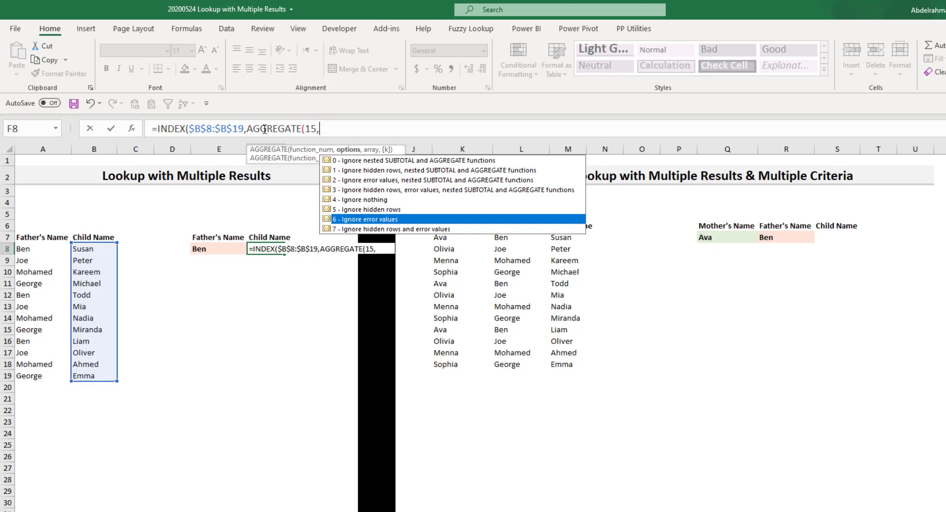
text(6,)
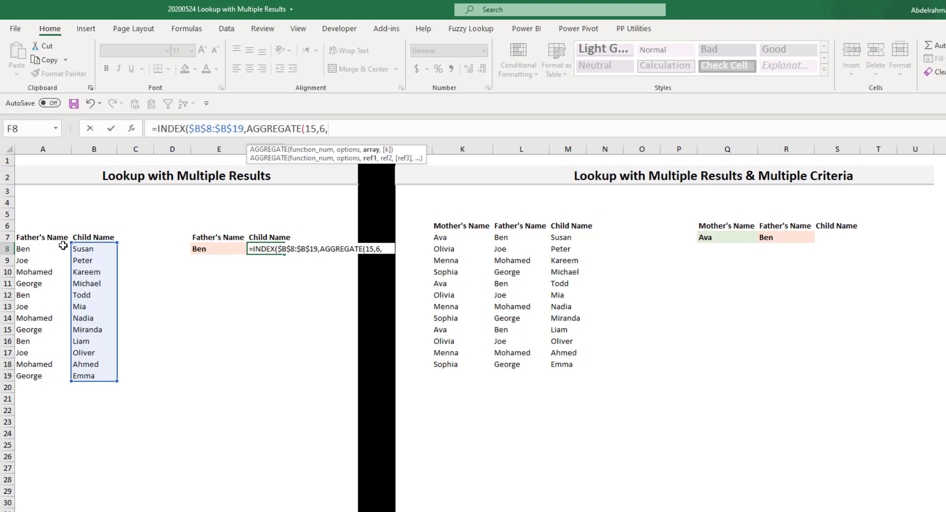
Enter ($A$8:$A$19=$E$8) as the AGGREGATE array, comparing the father names with the lookup criterion using absolute references.
drag(52, 249, 43, 377)
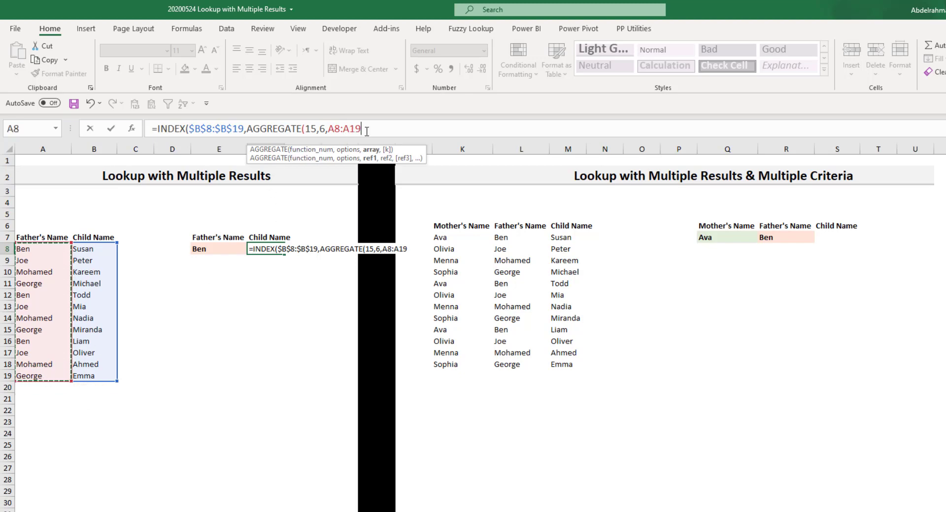
key(F4)
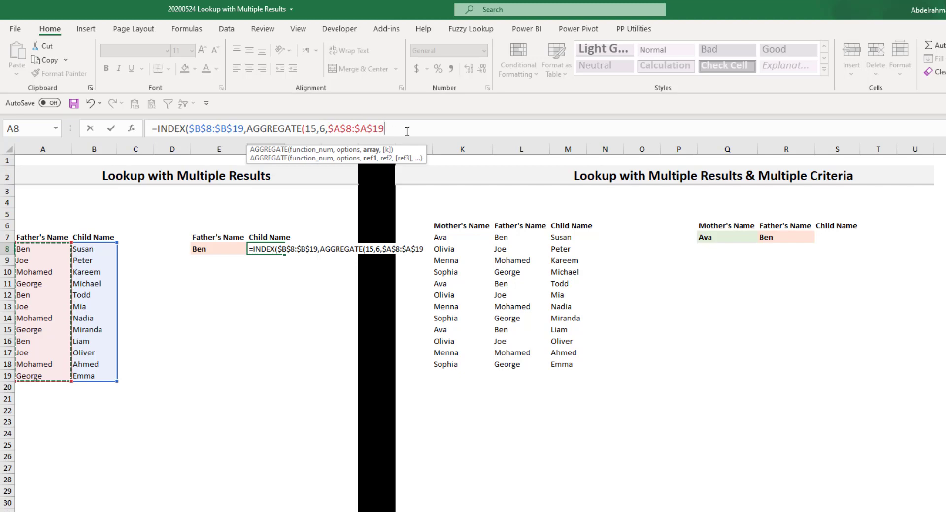
text(=)
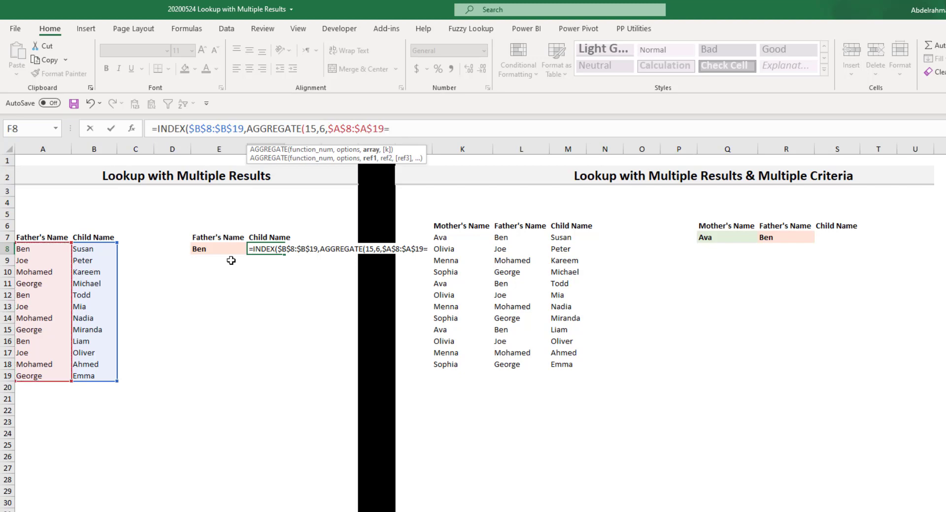
click(208, 250)
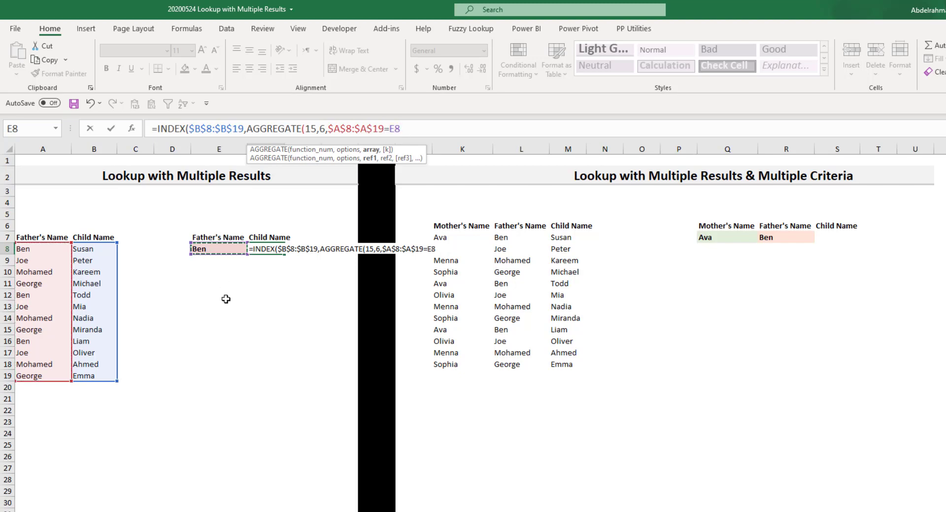
key(F4)
text())
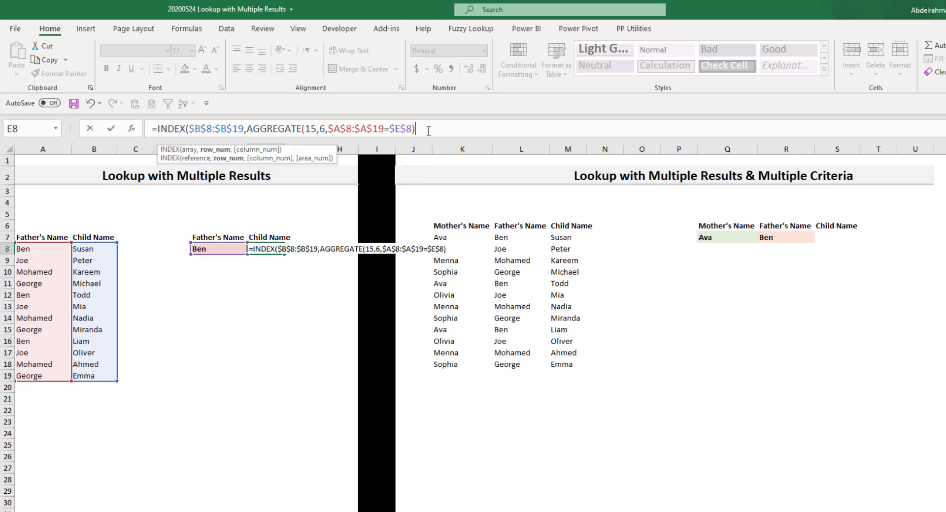
click(326, 132)
text(()
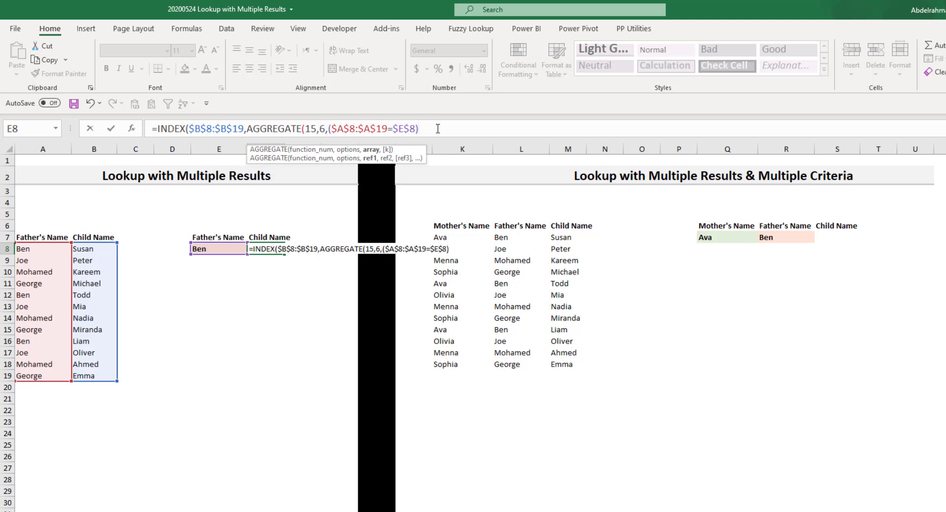
Divide the parenthesized comparison by a copy of itself, giving ($A$8:$A$19=$E$8)/($A$8:$A$19=$E$8).
text(/)
drag(419, 128, 328, 128)
key(ctrl+c)
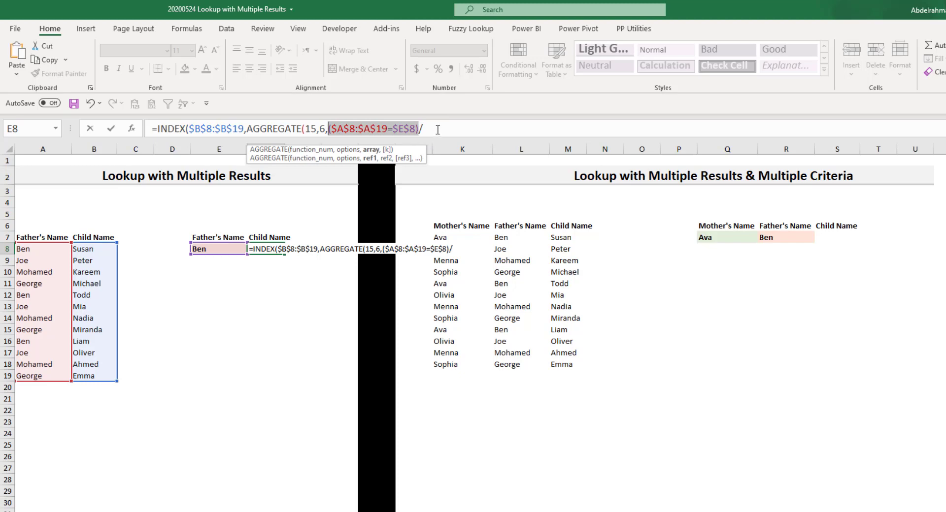
click(437, 129)
key(ctrl+v)
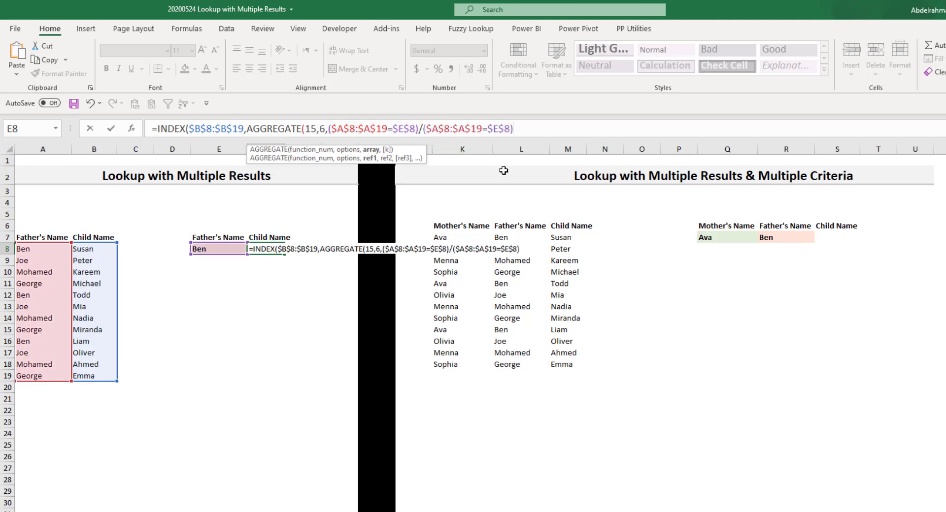
Evaluate the first $A$8:$A$19=$E$8 comparison inside the formula to inspect its array, and restore the expression.
drag(415, 128, 331, 124)
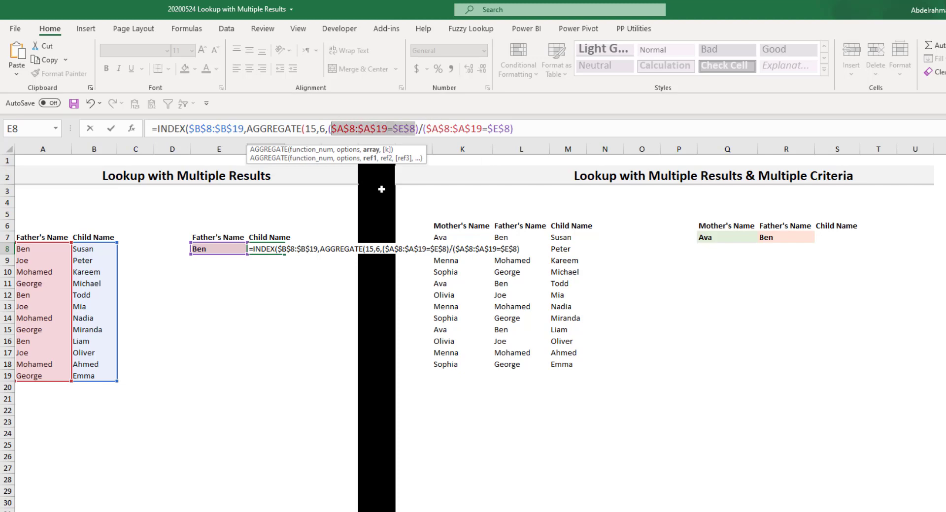
key(F9)
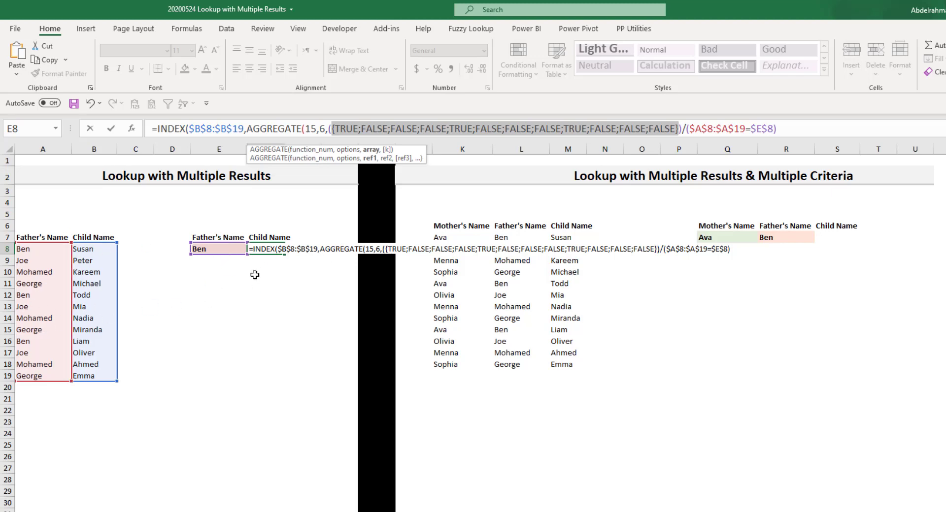
key(ctrl+z)
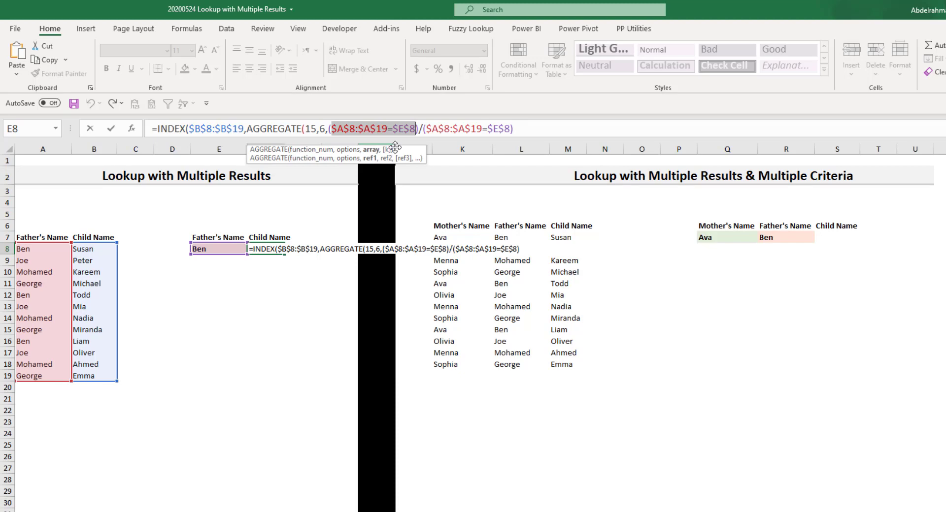
click(522, 132)
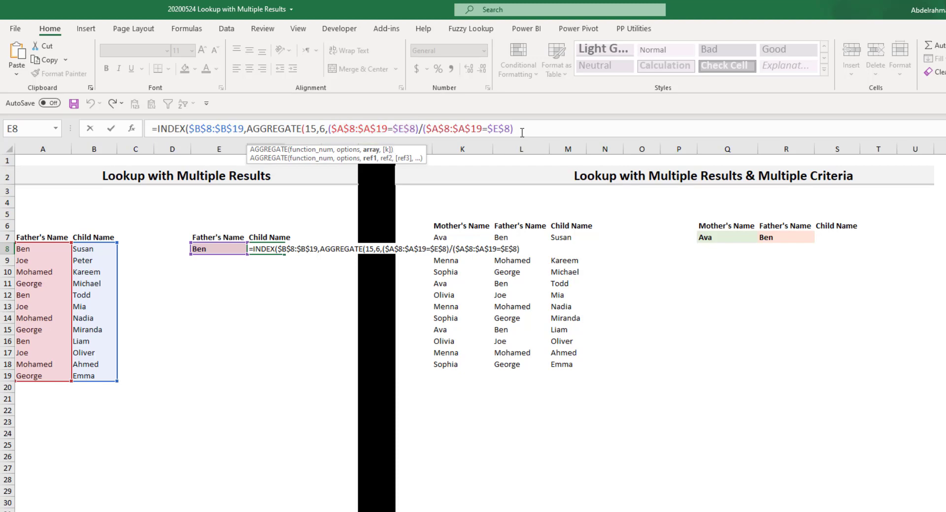
Evaluate the whole division inside the formula to inspect its array, restore the expression, and review the AGGREGATE options argument 6.
drag(518, 131, 332, 124)
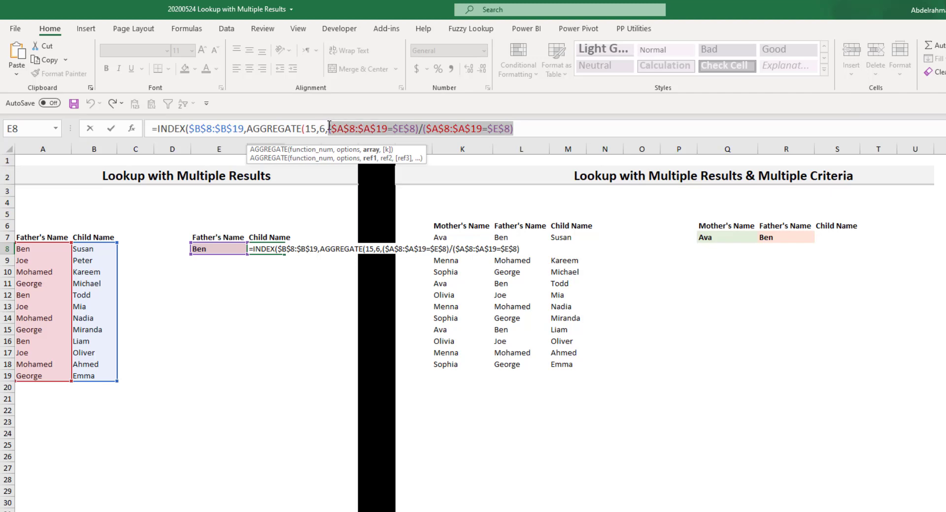
key(F9)
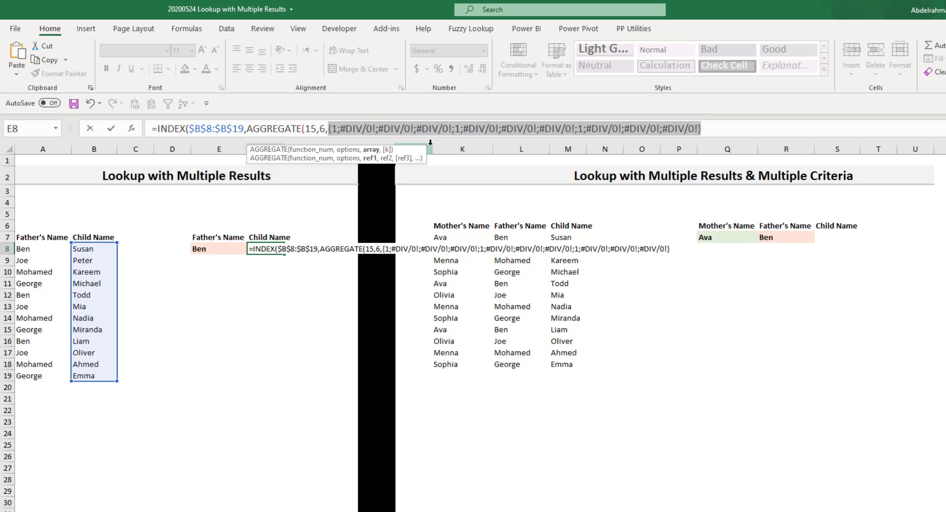
key(ctrl+z)
click(324, 128)
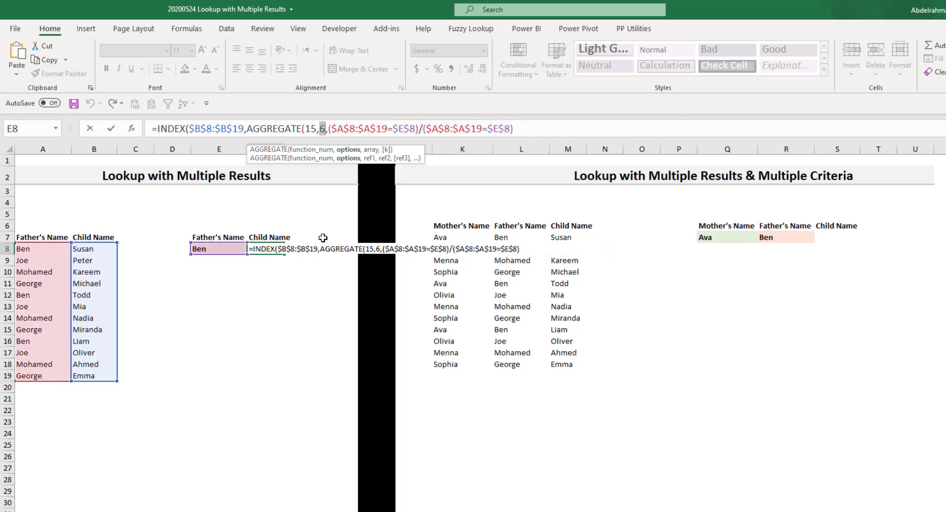
click(317, 128)
click(535, 128)
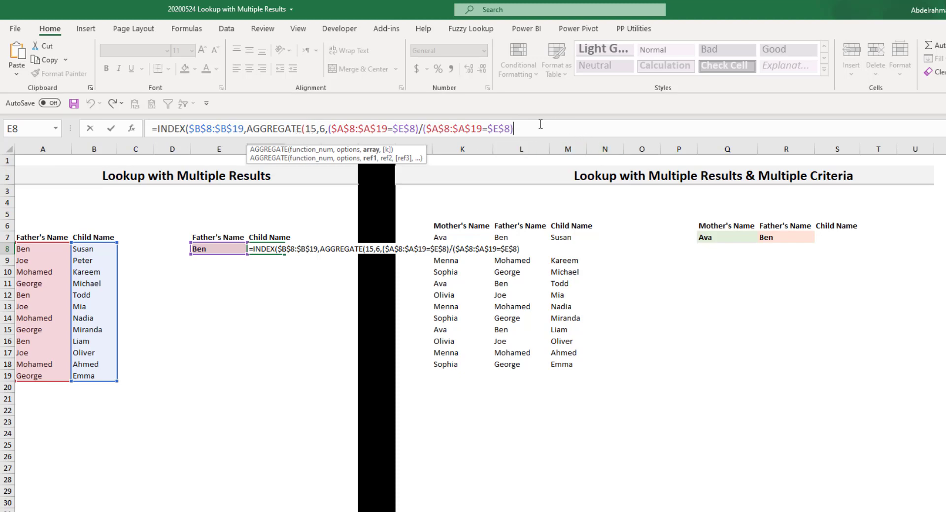
double_click(322, 129)
Multiply the division in the AGGREGATE array by ROW($A$8:$A$19).
click(539, 130)
text(*Rows)
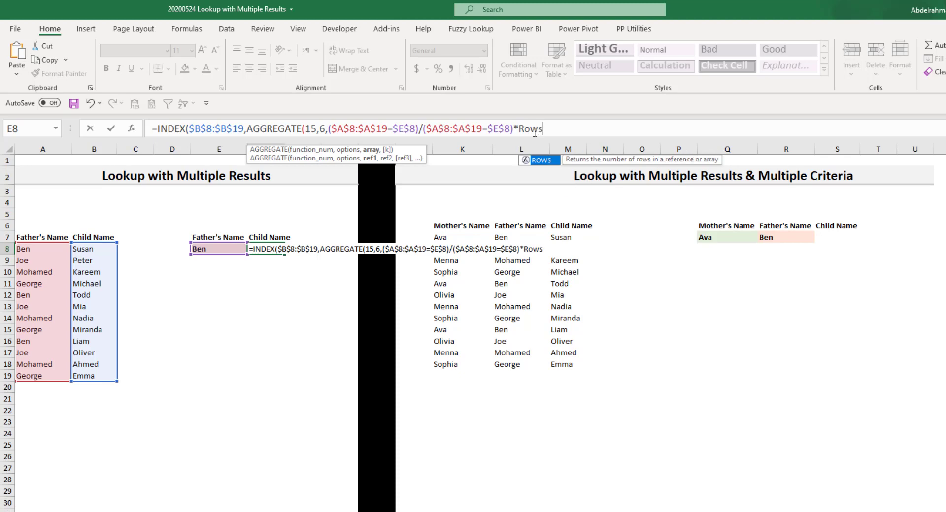
key(BackSpace)
key(Tab)
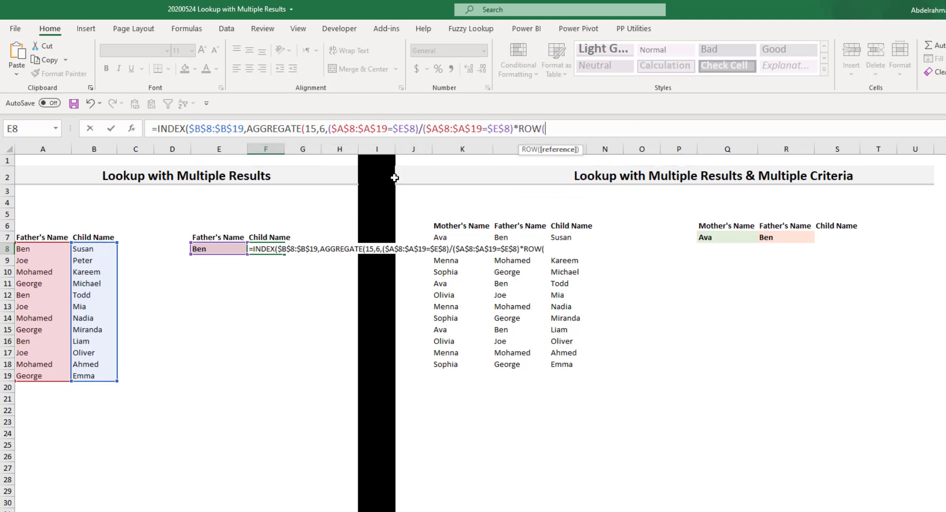
click(36, 250)
drag(37, 249, 38, 376)
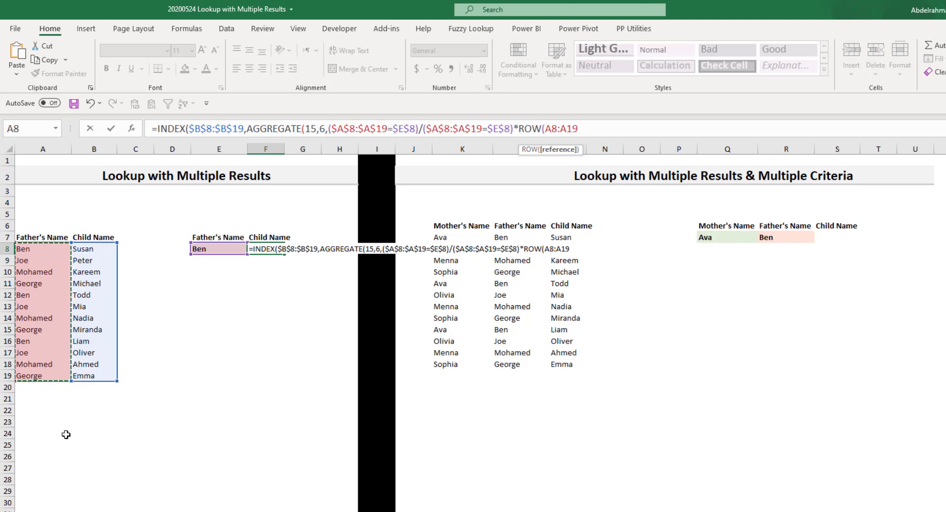
key(F4)
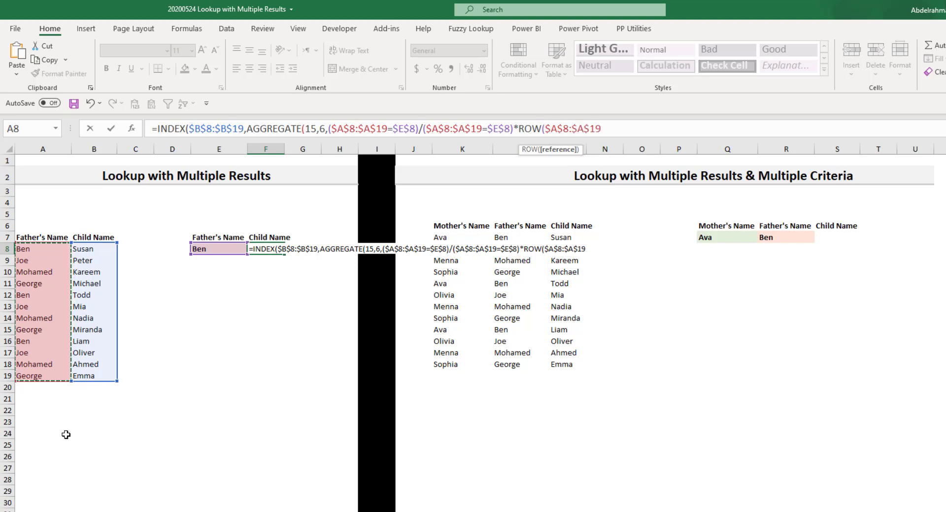
text())
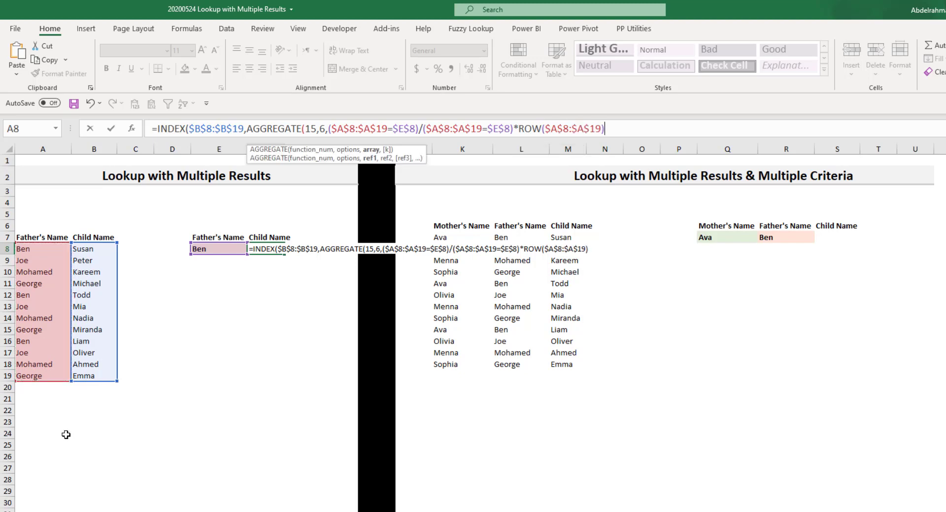
Subtract ROW($A$7) from ROW($A$8:$A$19) and enclose the difference in parentheses.
click(668, 129)
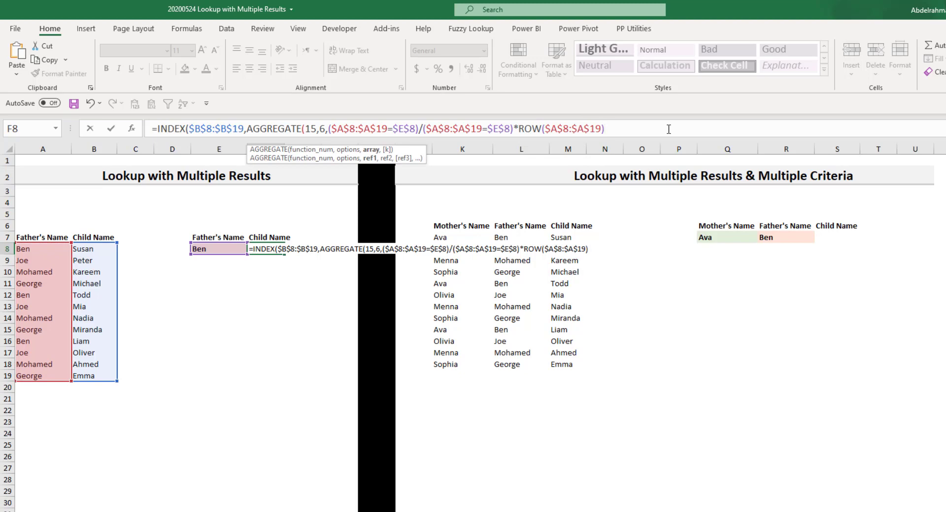
text(-row)
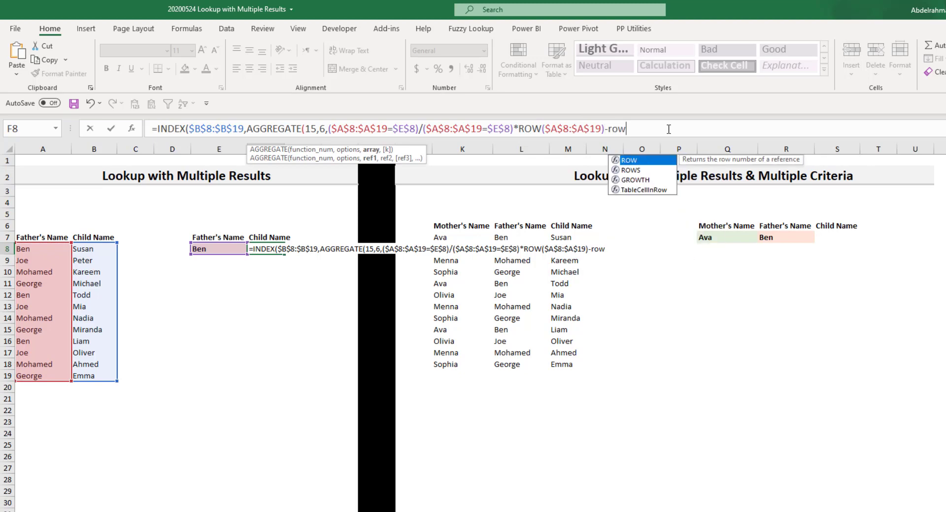
key(Tab)
click(41, 239)
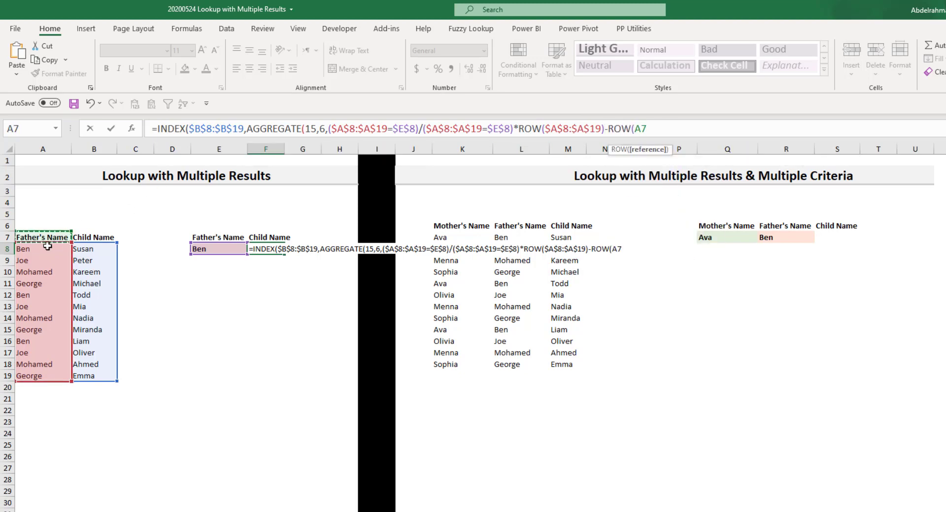
key(F4)
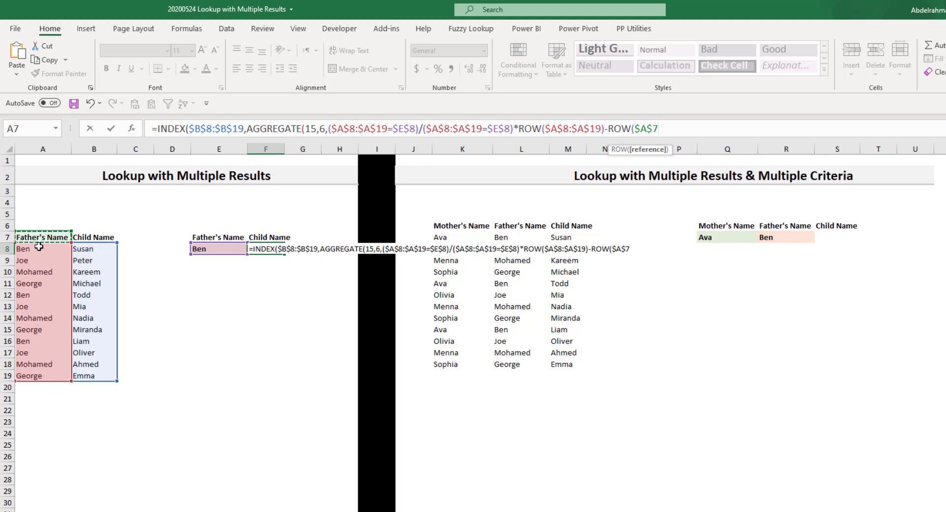
text())
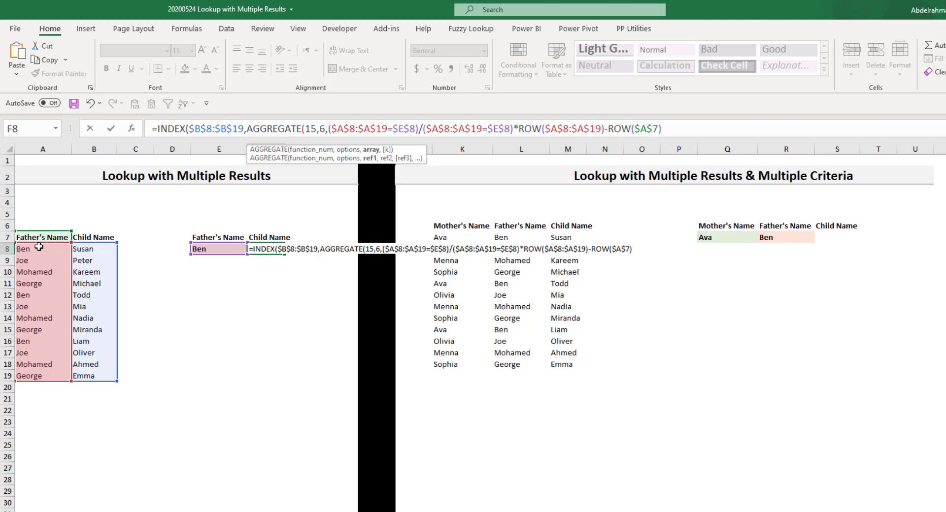
click(517, 128)
text(($A$7)
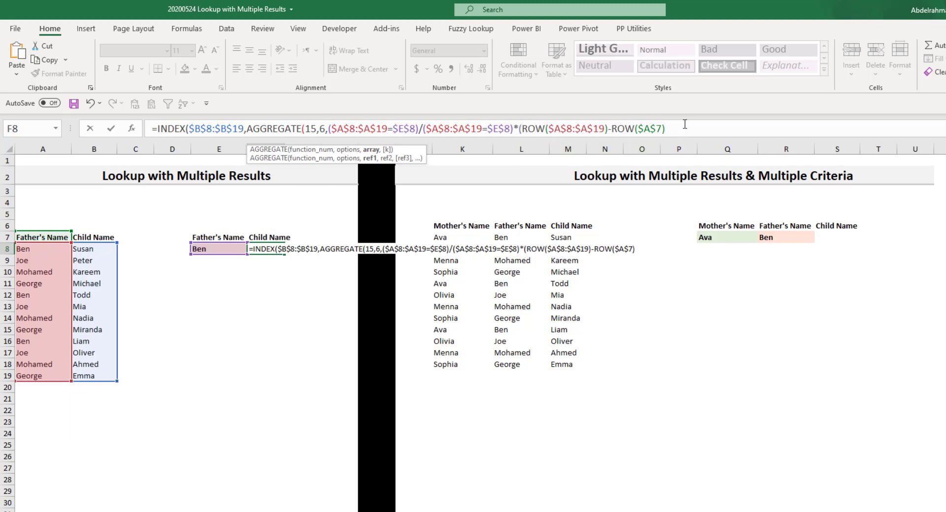
text())
Evaluate ROW($A$8:$A$19) and ROW($A$7) separately inside the formula to inspect their values, restoring each expression.
drag(608, 127, 526, 124)
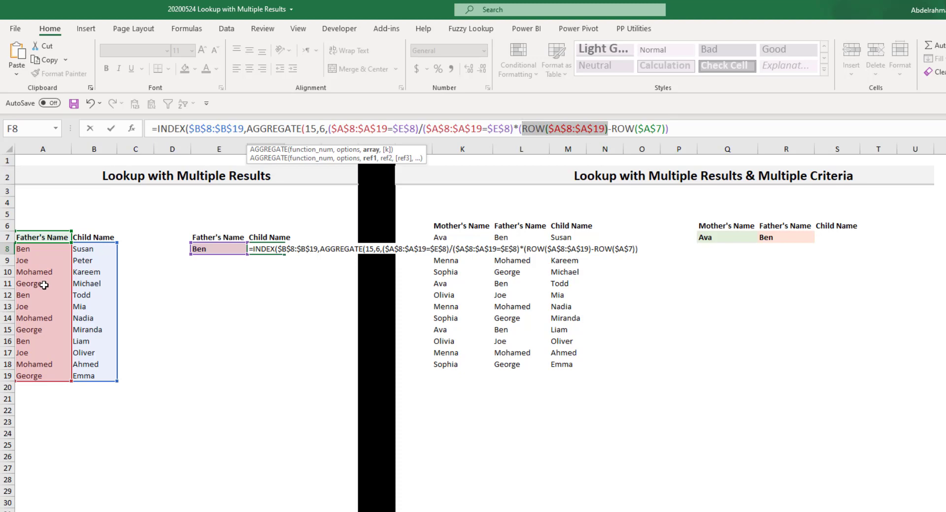
key(F9)
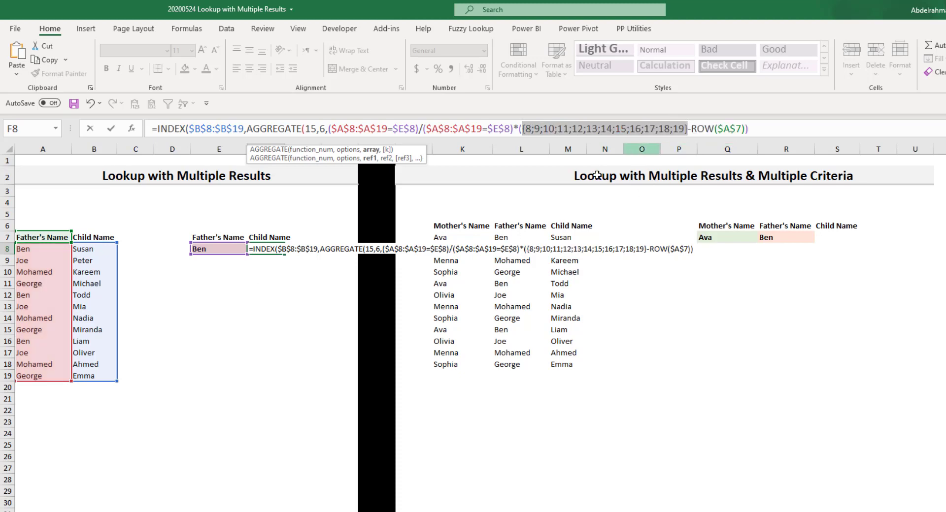
key(ctrl+z)
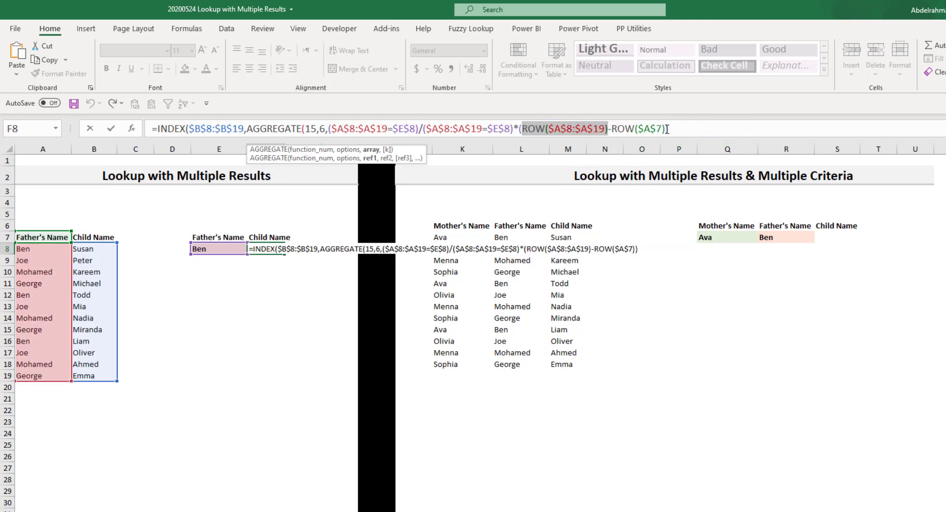
drag(664, 128, 615, 127)
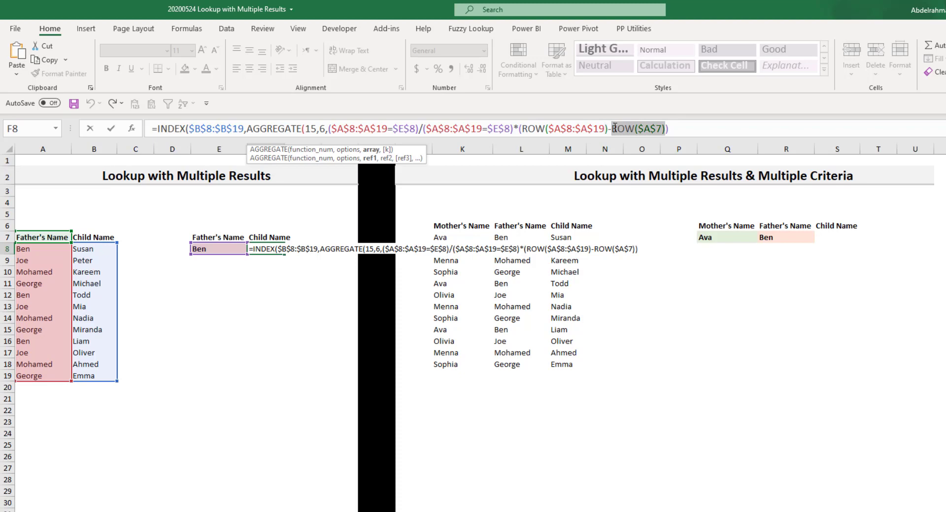
key(F9)
key(ctrl+z)
click(545, 128)
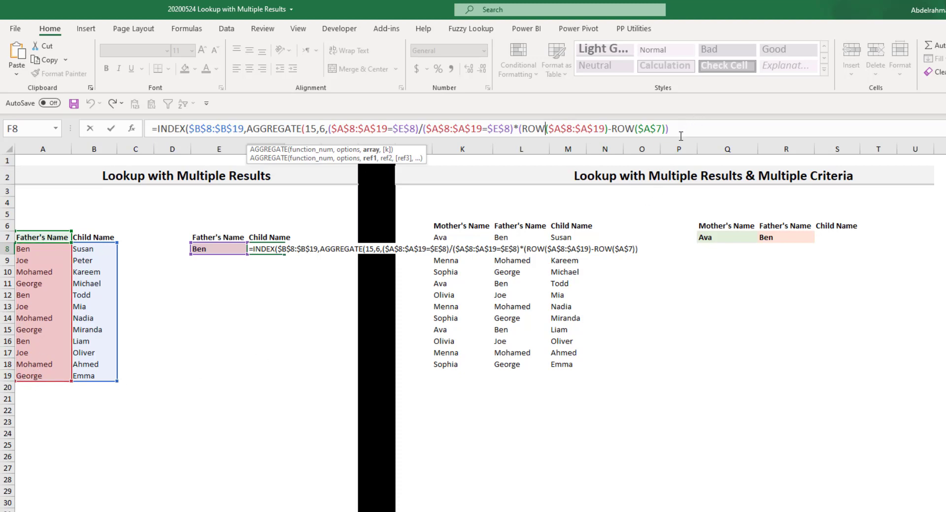
Evaluate the parenthesised ROW($A$8:$A$19)-ROW($A$7) difference to inspect its array, and restore the expression.
drag(668, 128, 521, 129)
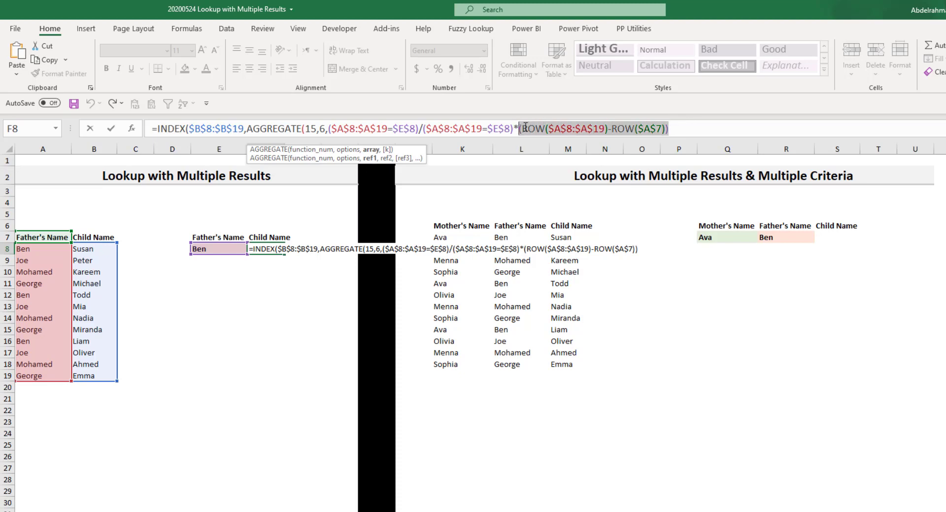
key(F9)
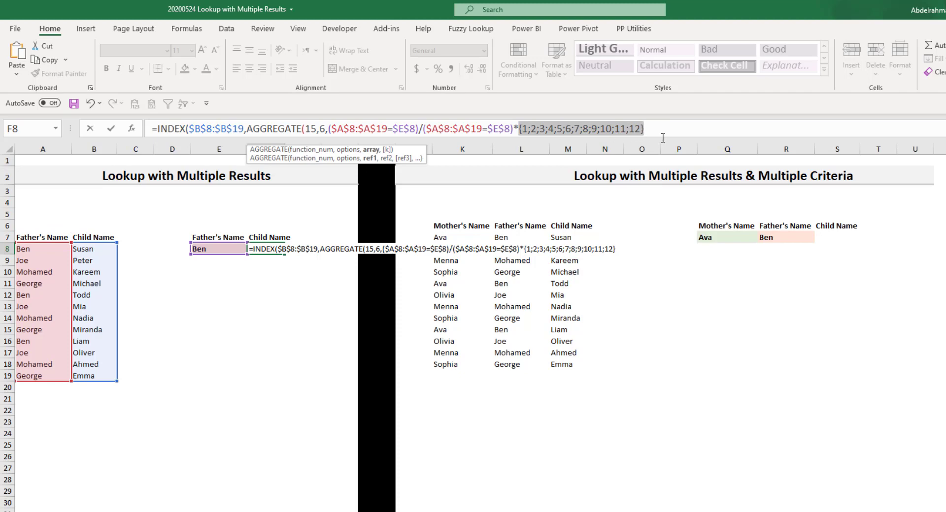
key(ctrl+z)
click(686, 126)
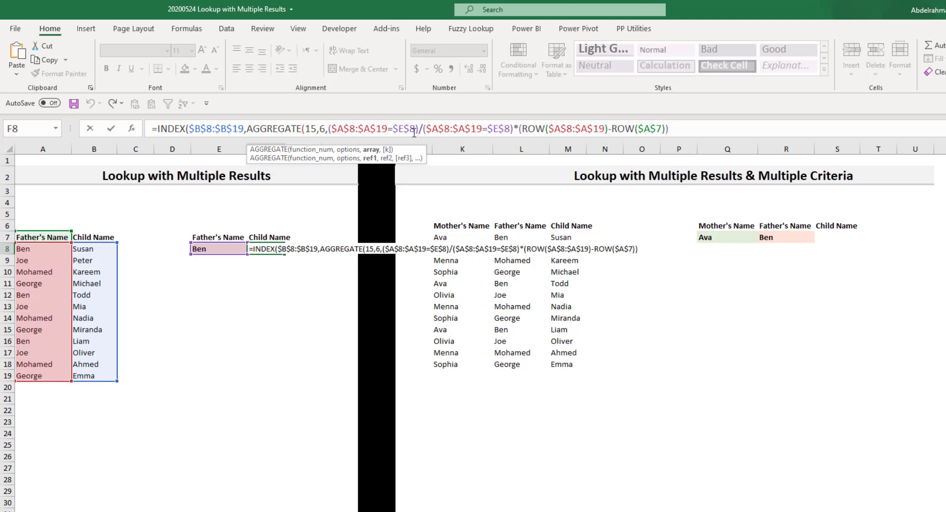
Evaluate AGGREGATE's entire array argument to inspect the row positions it produces, and restore the expression.
drag(329, 128, 677, 114)
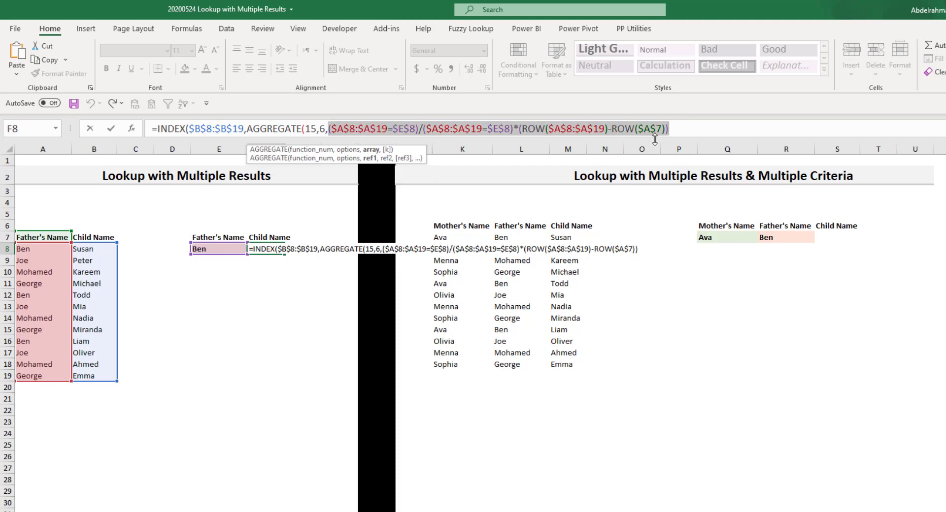
key(F9)
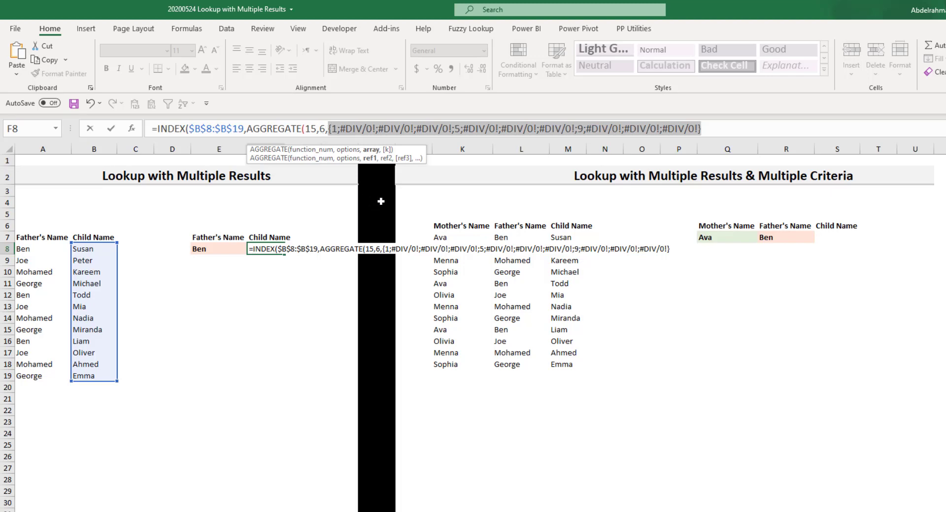
key(ctrl+z)
click(685, 130)
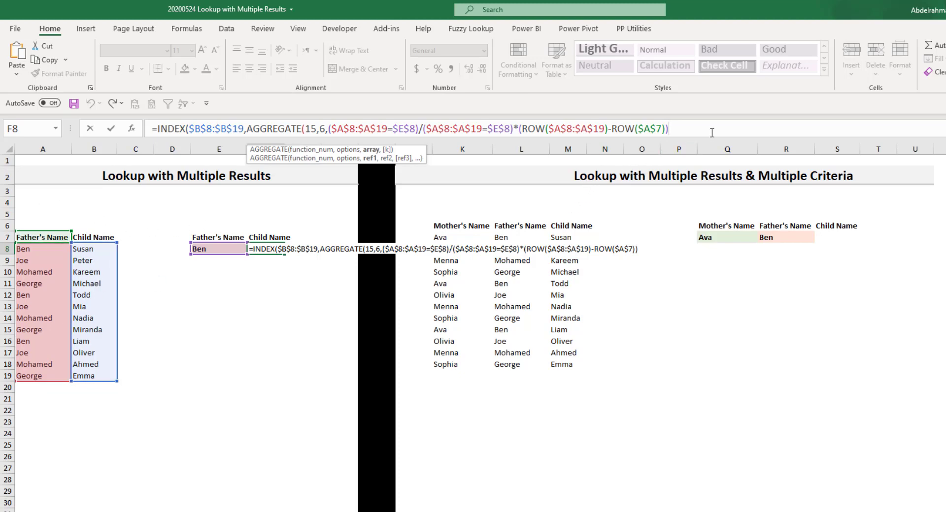
Add 1 as AGGREGATE's k argument, close both functions to enter the formula in F8, and compare its result with B8.
text(,1)
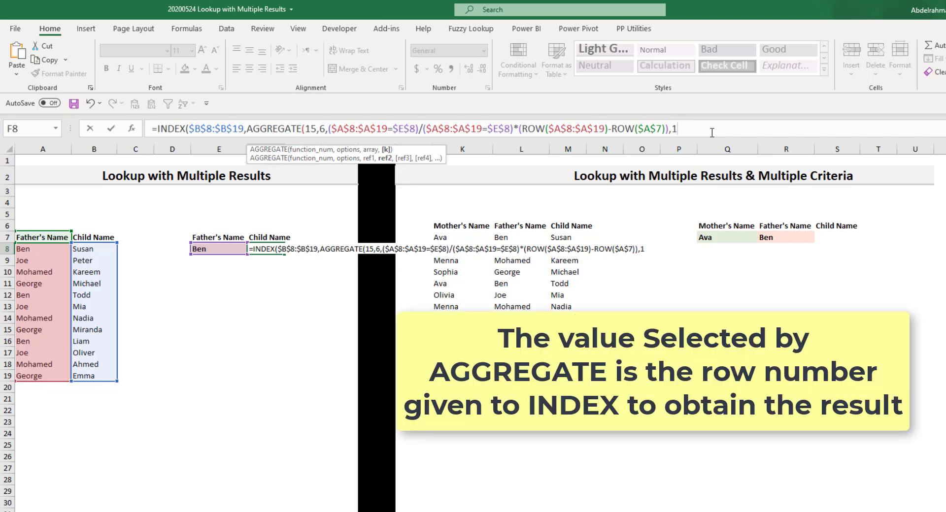
text())
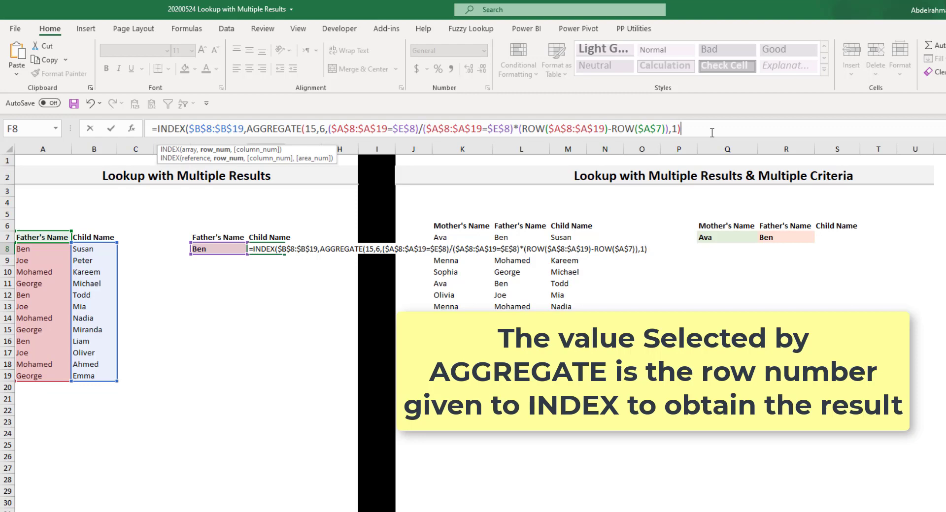
text())
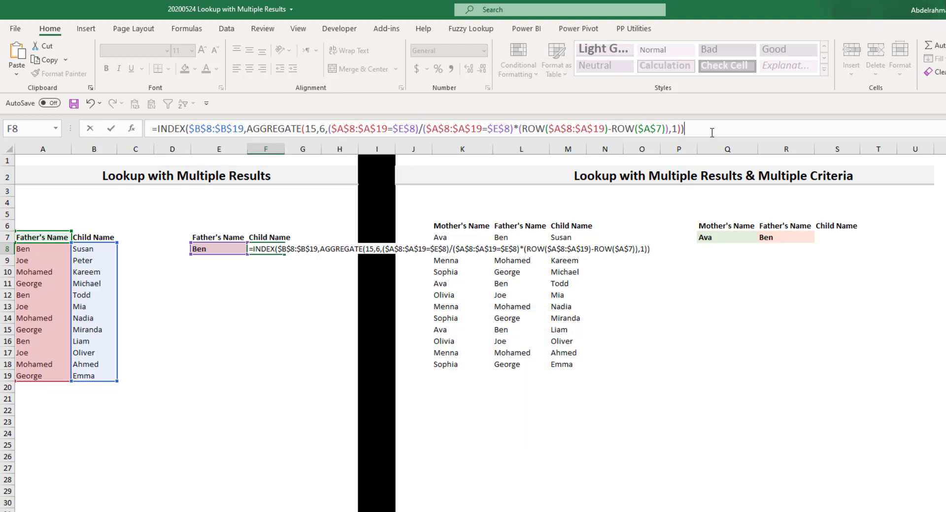
key(Return)
click(275, 252)
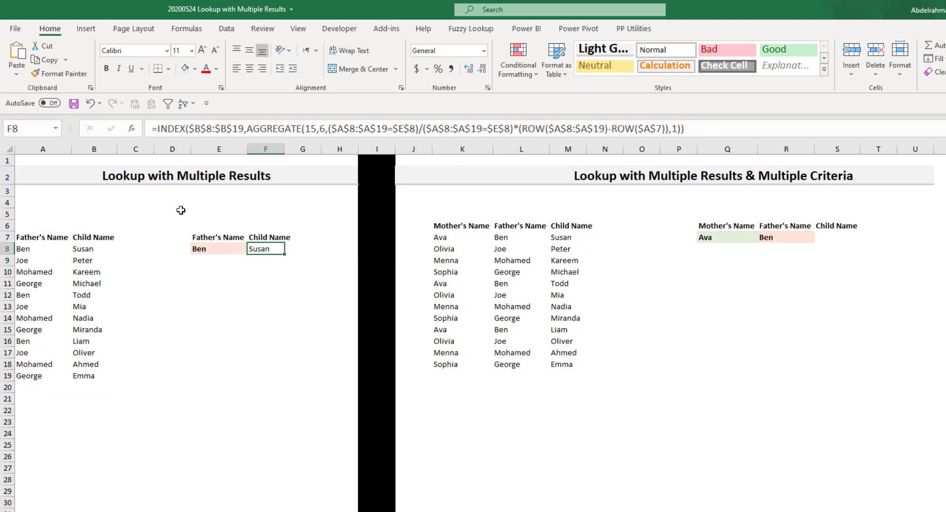
click(78, 249)
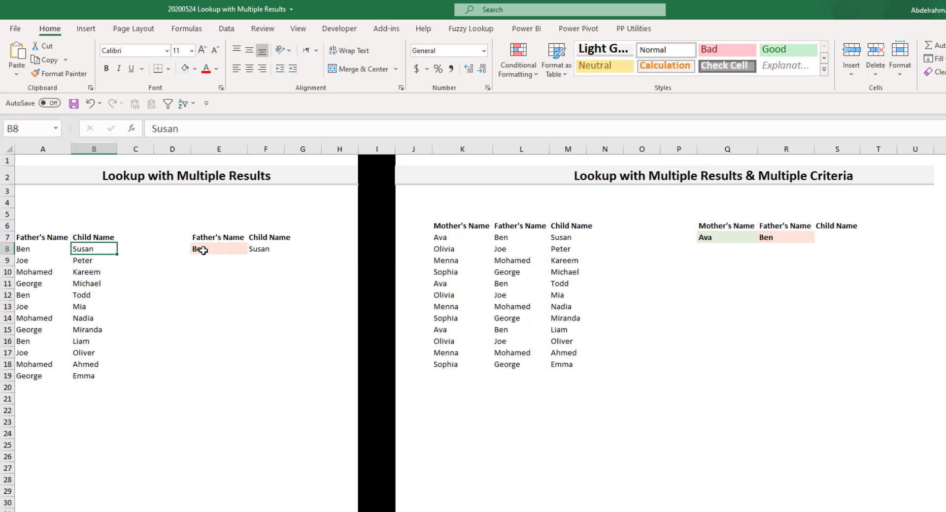
click(259, 248)
click(78, 249)
Copy the formula from F8 to F9 and set its AGGREGATE k argument to 2.
click(253, 252)
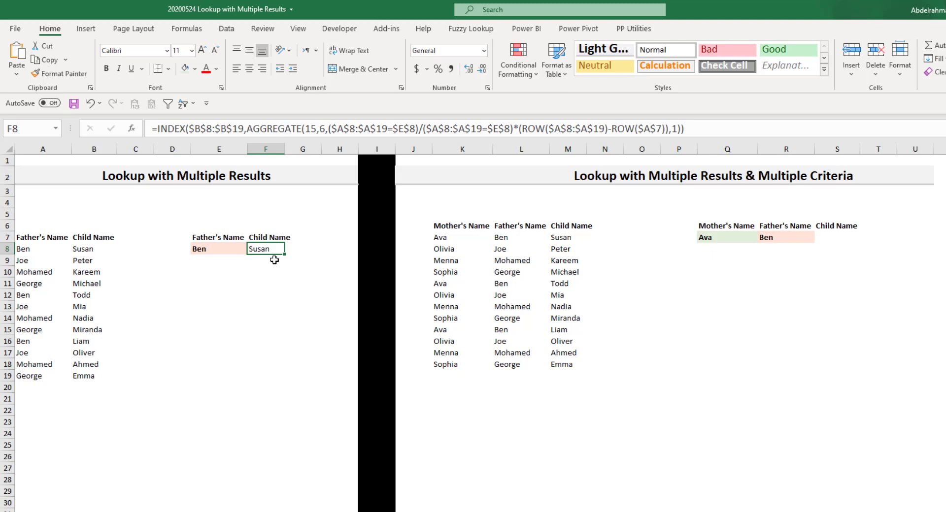
key(ctrl+c)
click(261, 260)
key(ctrl+v)
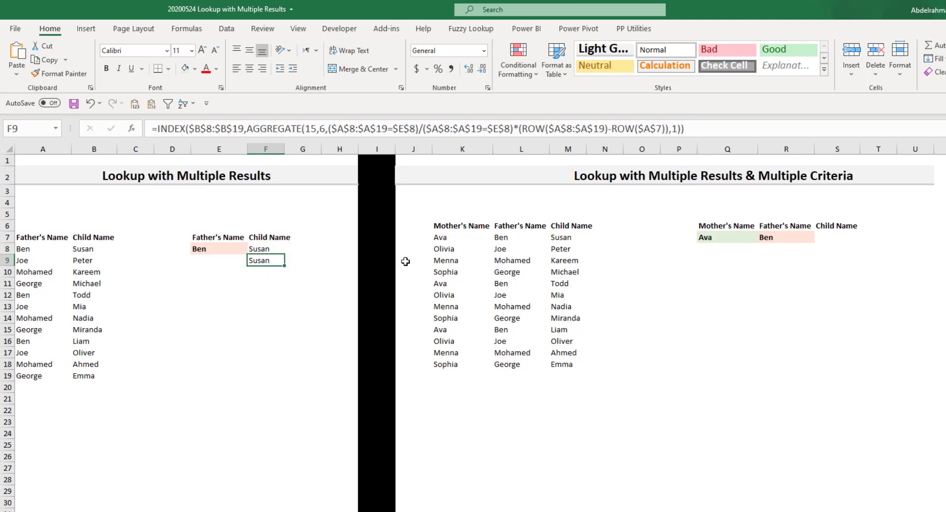
double_click(673, 128)
text(2)
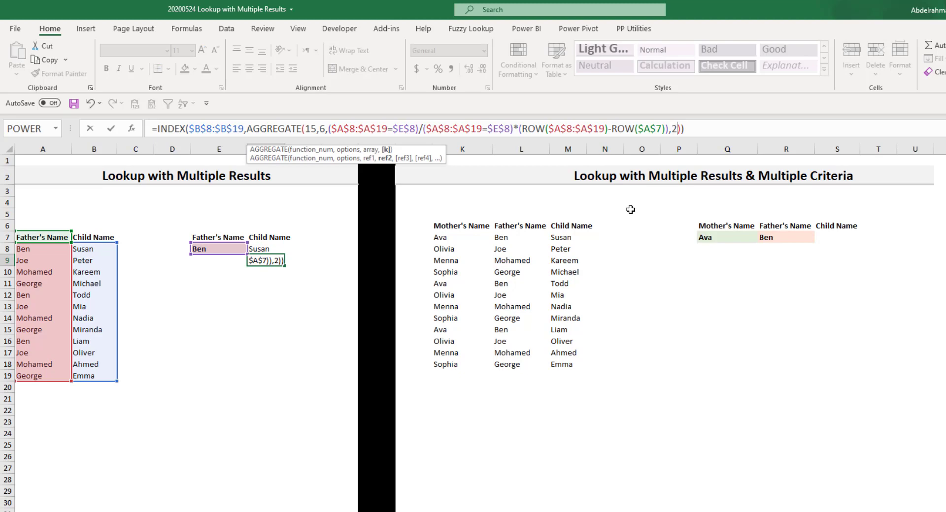
key(Return)
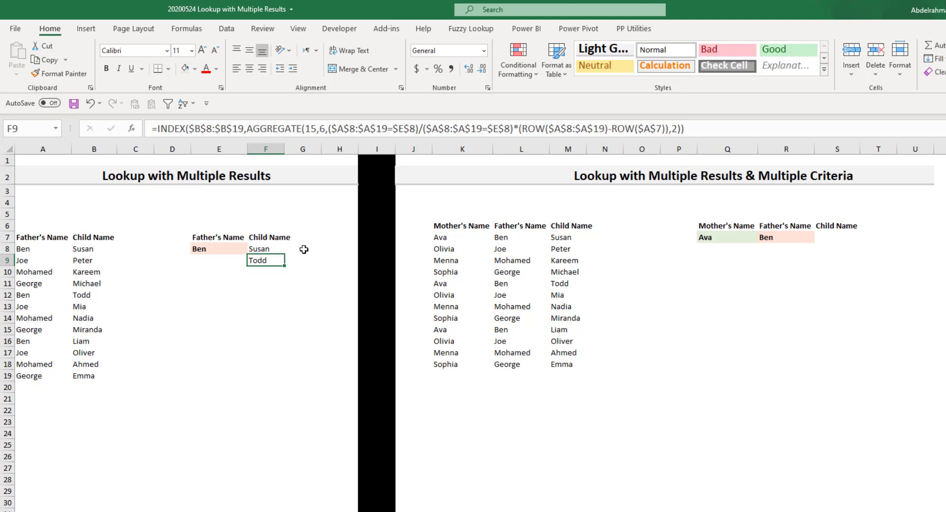
Replace the k argument 1 in F8's formula with a ROWS function over D4:D4.
click(269, 270)
click(276, 249)
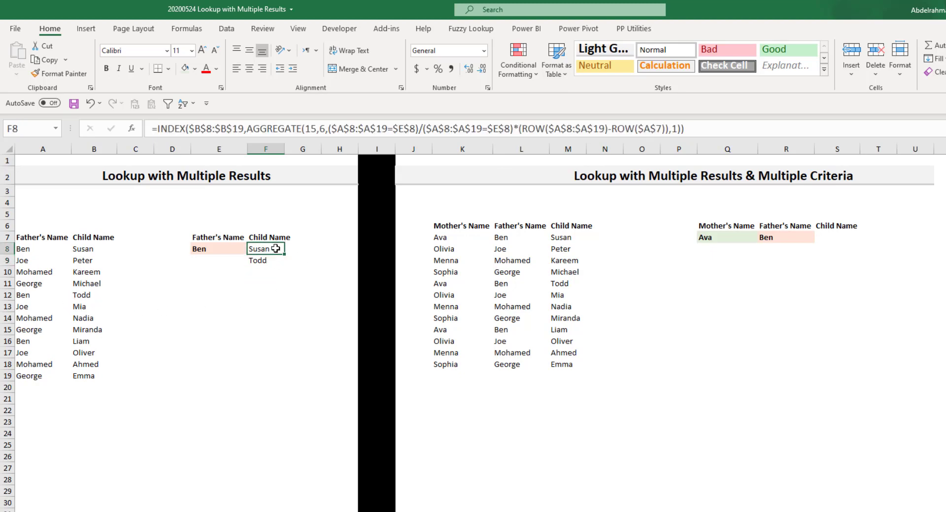
double_click(675, 128)
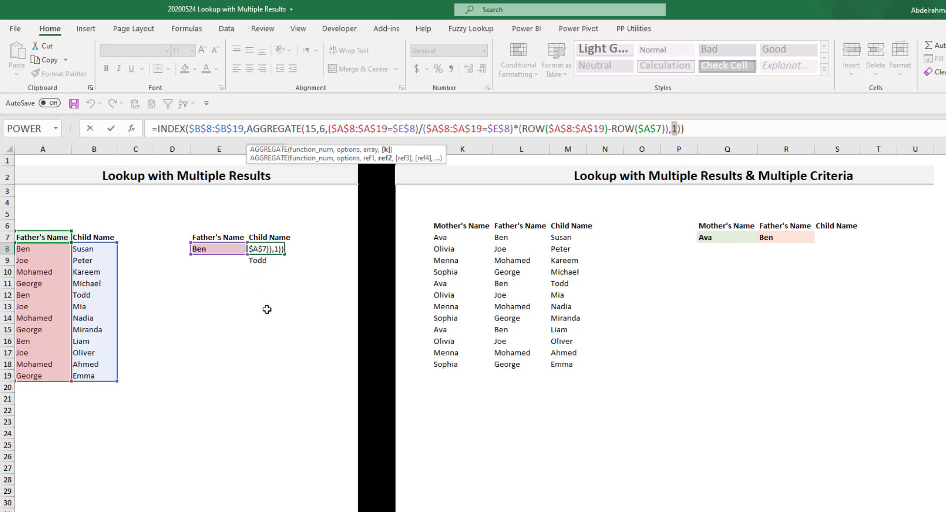
text(rows)
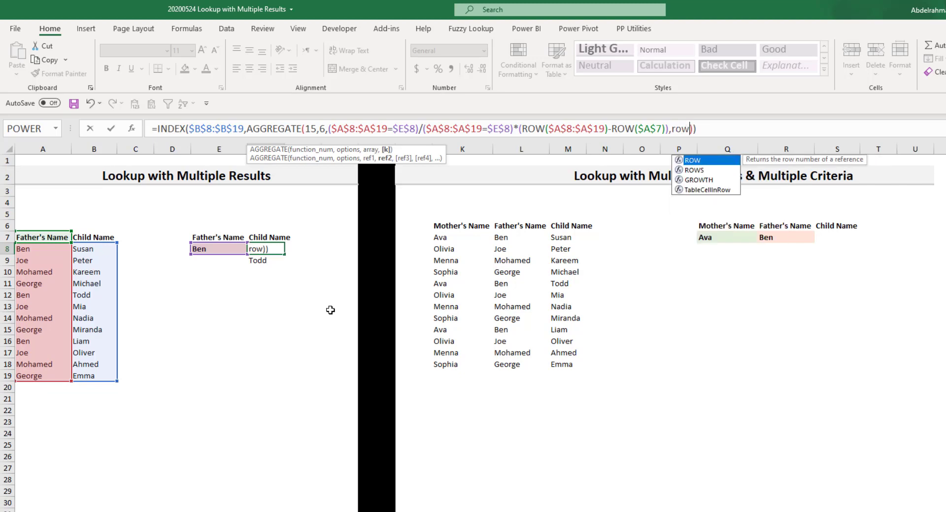
key(Tab)
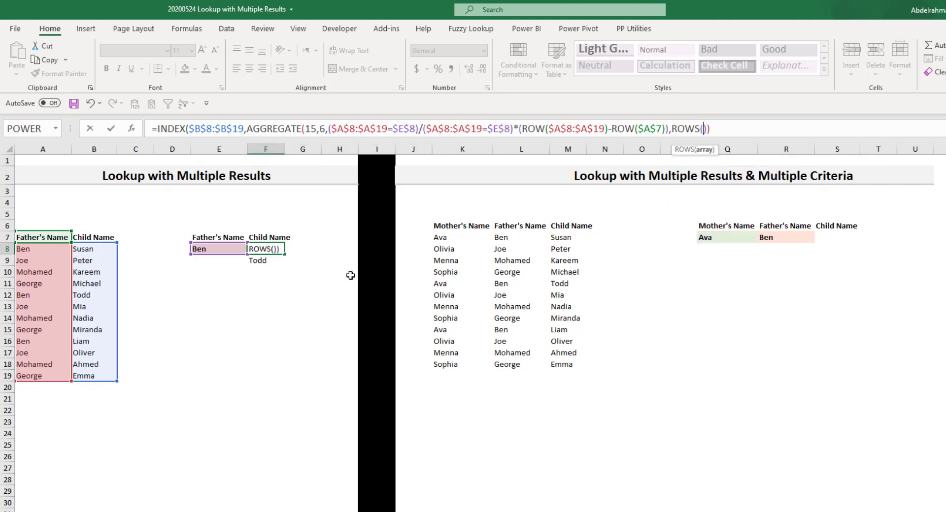
click(158, 199)
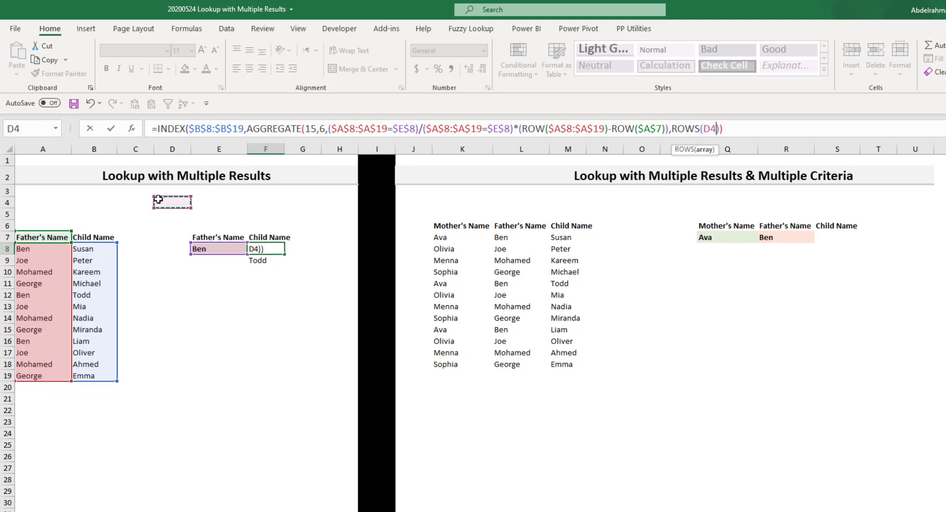
drag(158, 199, 160, 213)
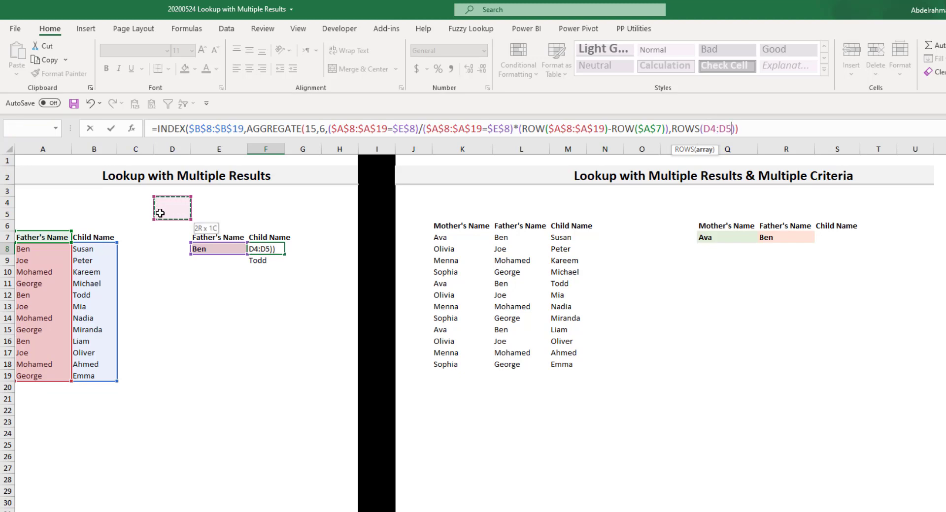
key(BackSpace)
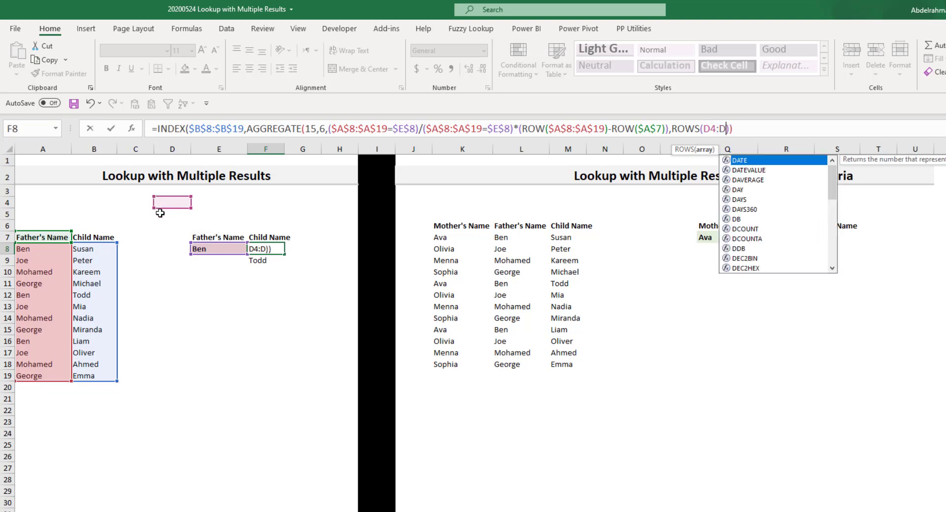
text(4)
Make the first reference in ROWS absolute as $D$4:D4, add the missing closing parenthesis, and enter the formula in F8.
double_click(712, 121)
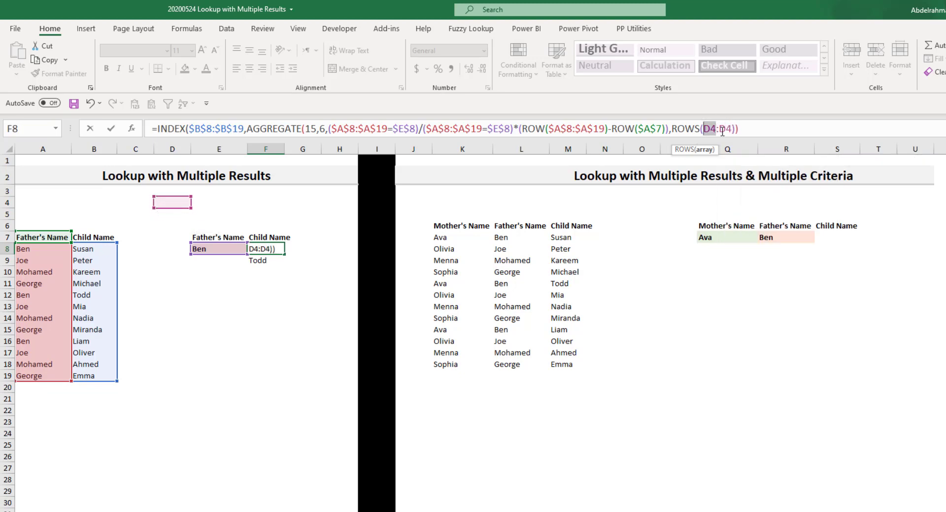
key(F4)
click(747, 131)
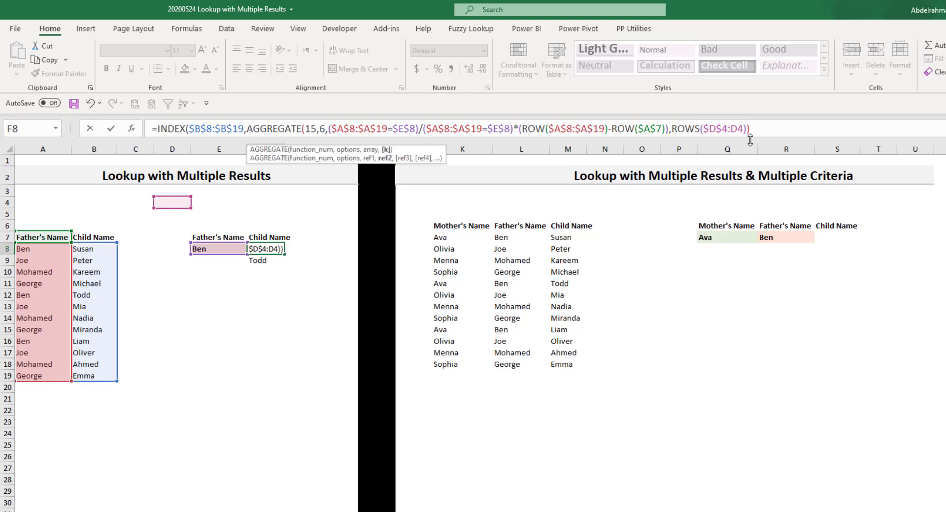
click(710, 130)
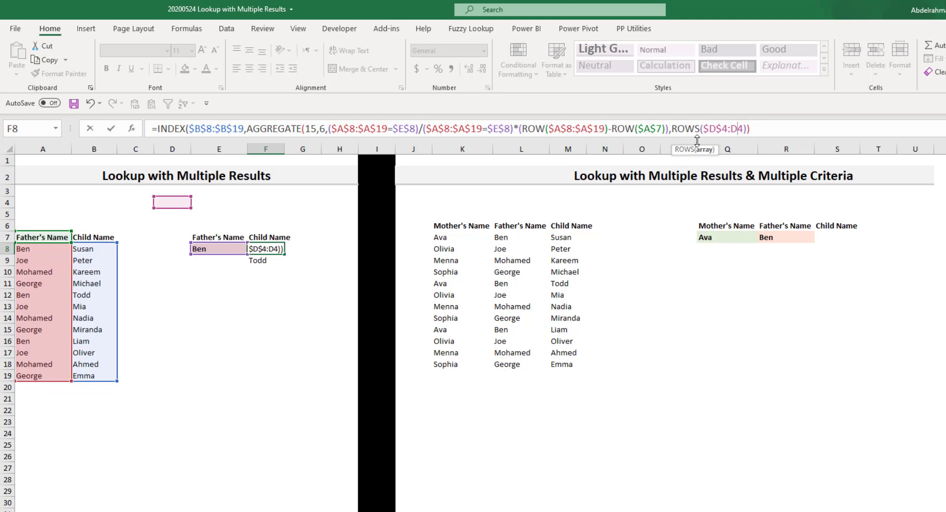
click(747, 129)
text())
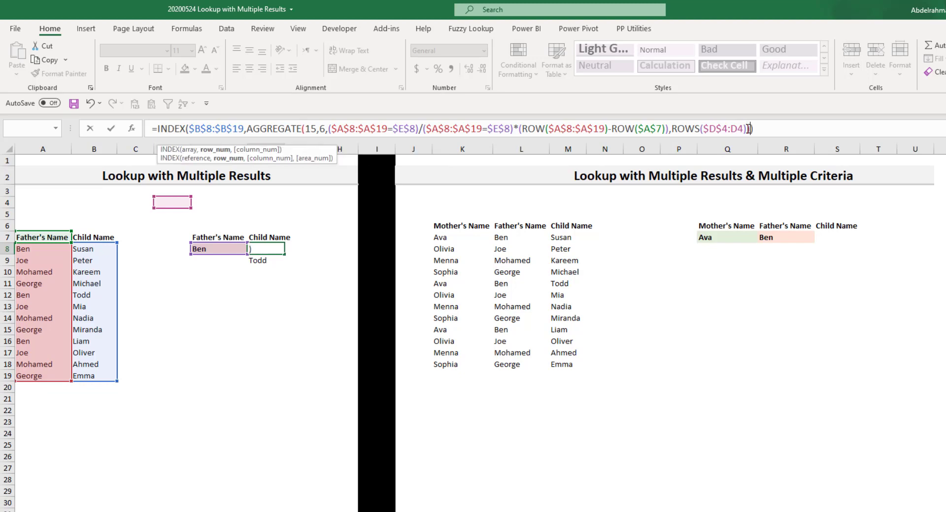
click(782, 127)
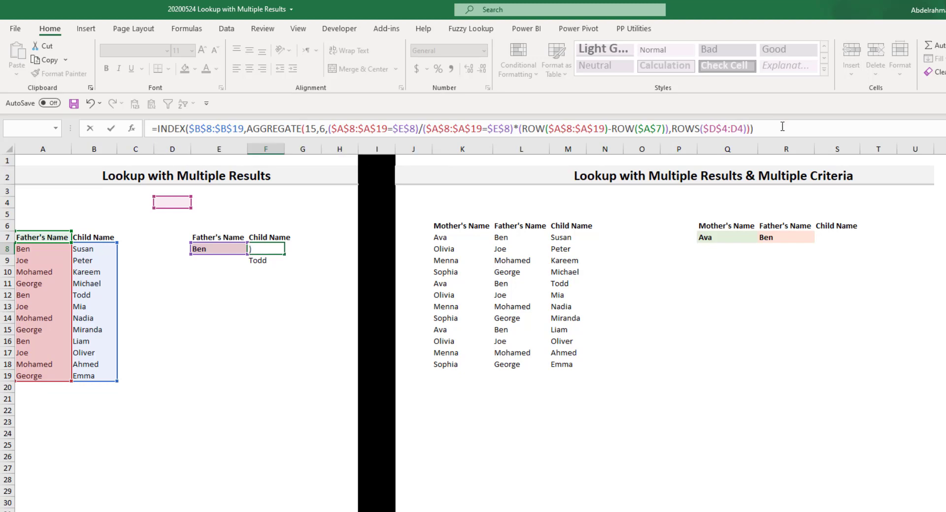
key(Return)
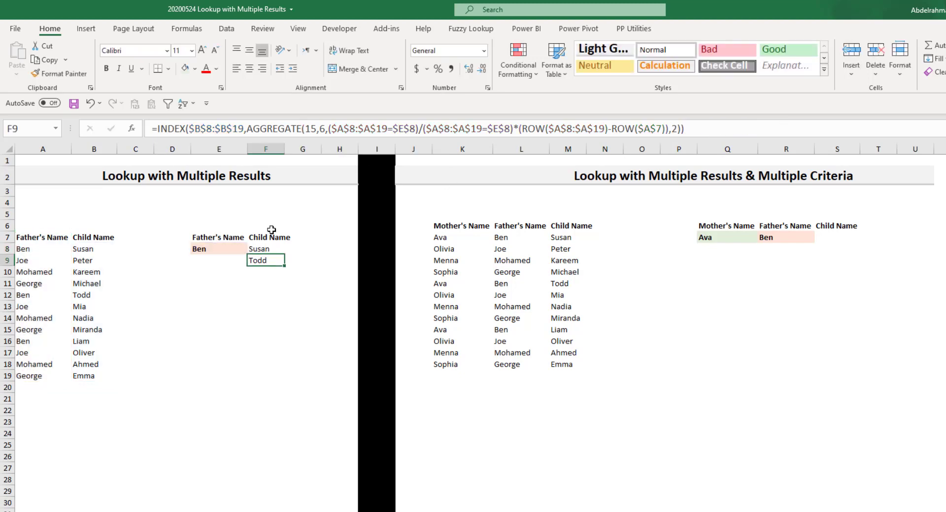
Review the ROWS argument in F8's formula and fill the formula down to F9.
click(268, 248)
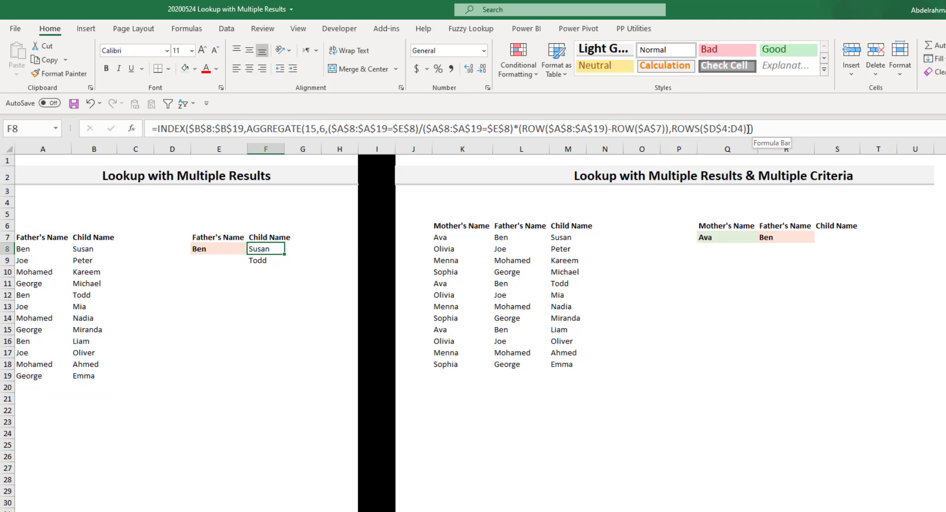
drag(747, 128, 673, 127)
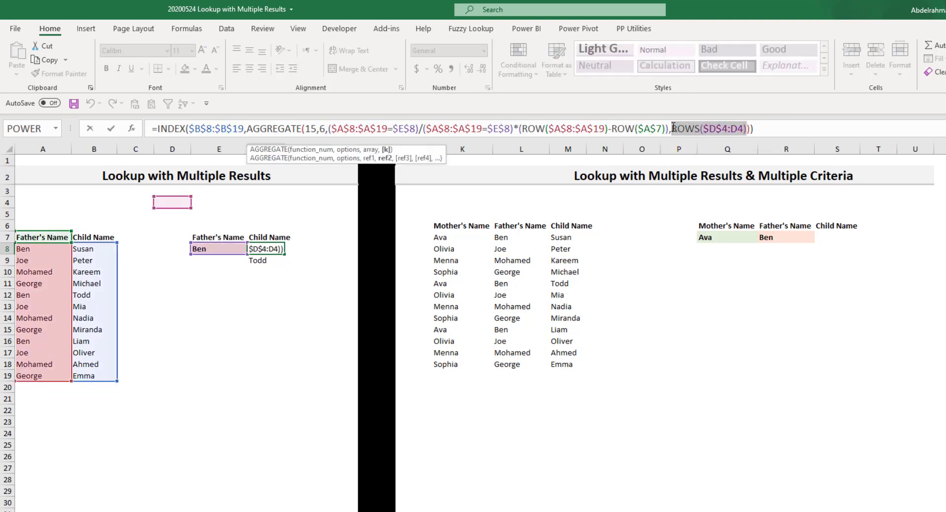
key(Escape)
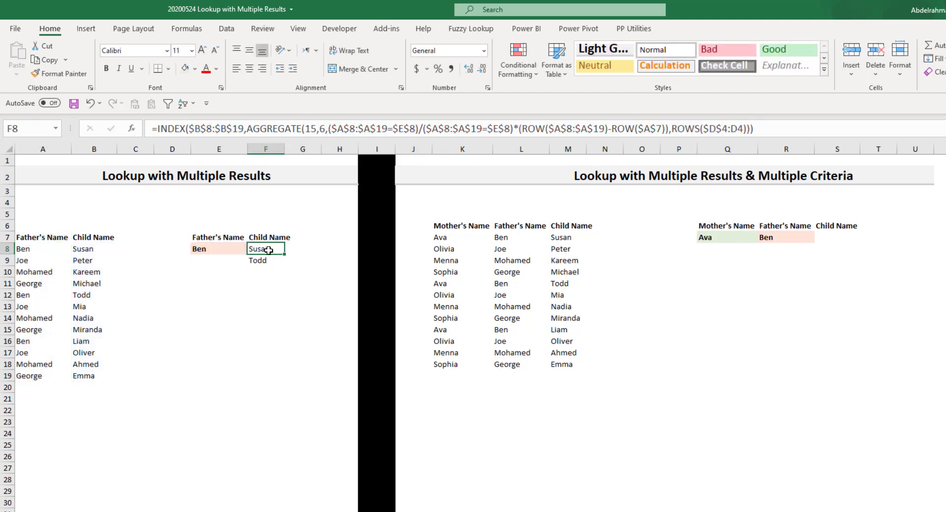
drag(283, 253, 285, 266)
Evaluate the ROWS($D$4:D5) part of F9's formula on its own, and leave the formula unedited.
click(261, 261)
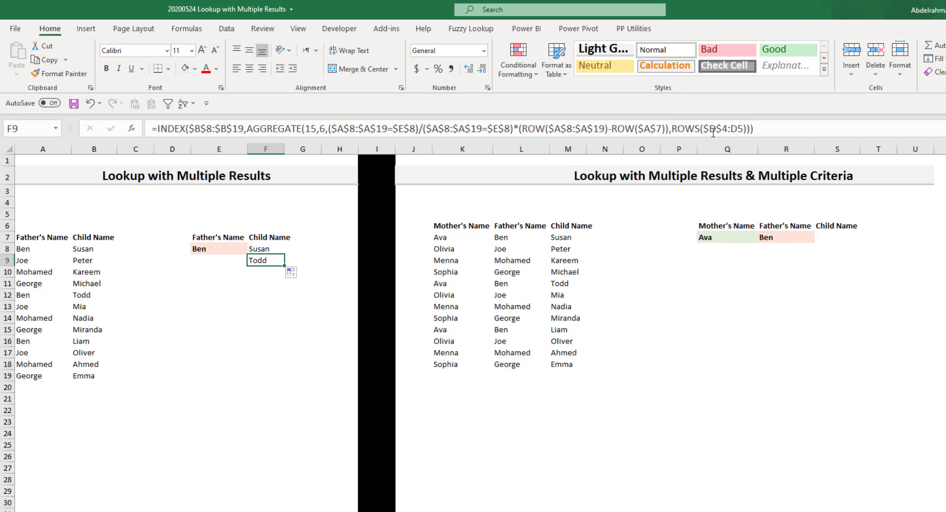
click(745, 129)
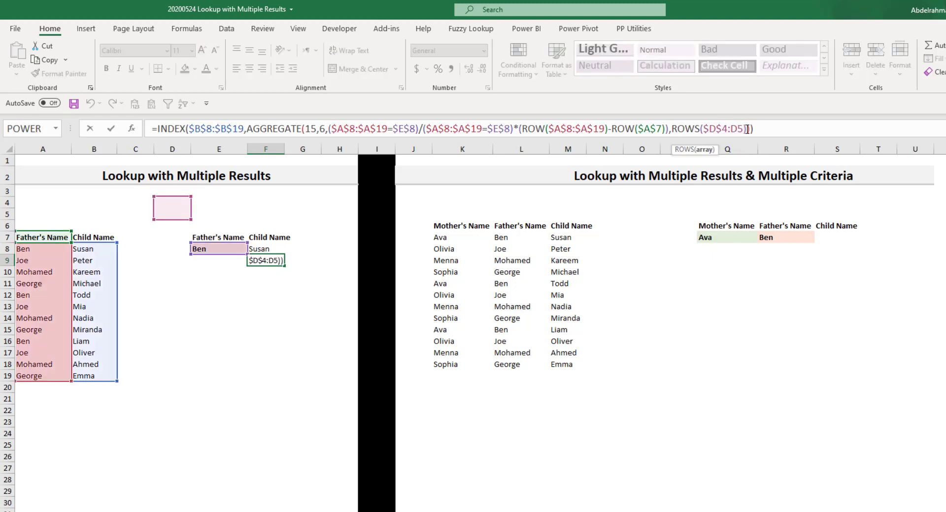
drag(746, 129, 672, 129)
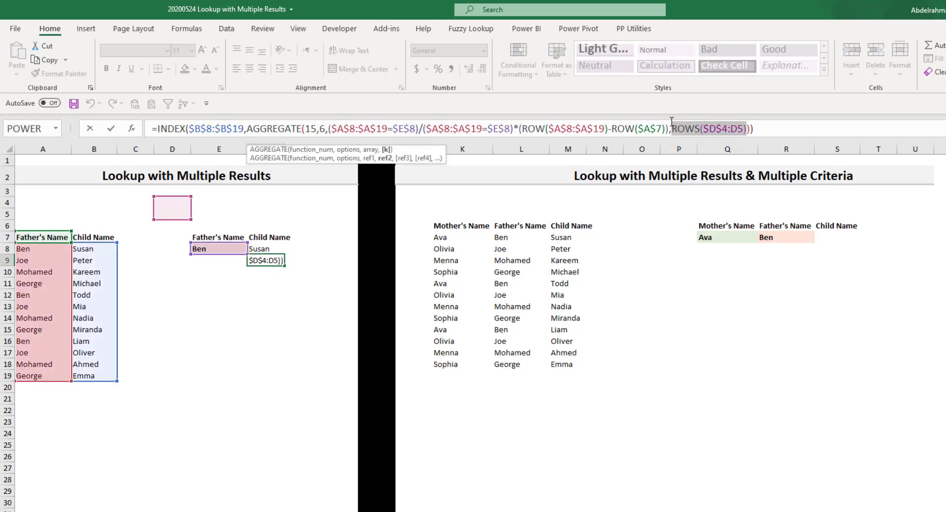
key(F9)
key(ctrl+z)
key(Escape)
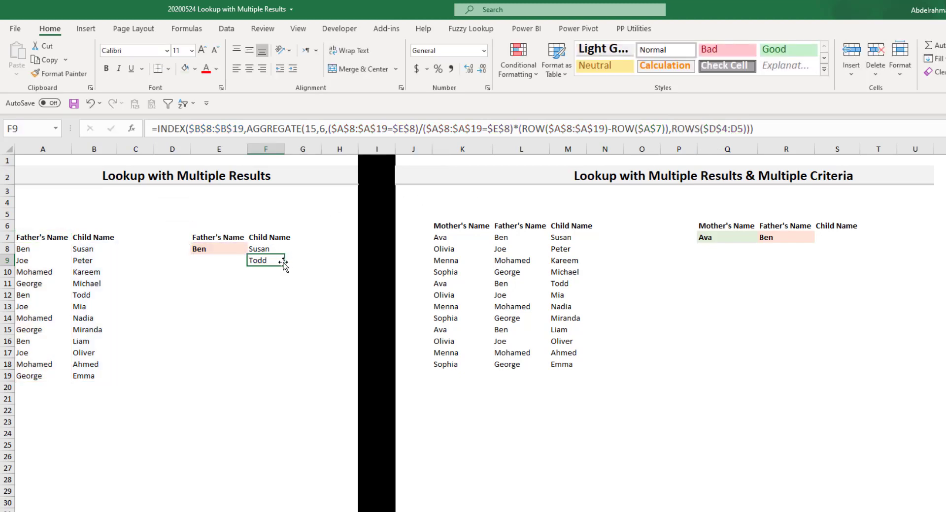
Fill the formula from F9 down to F10 and compare the result with B16.
drag(284, 264, 284, 277)
click(266, 295)
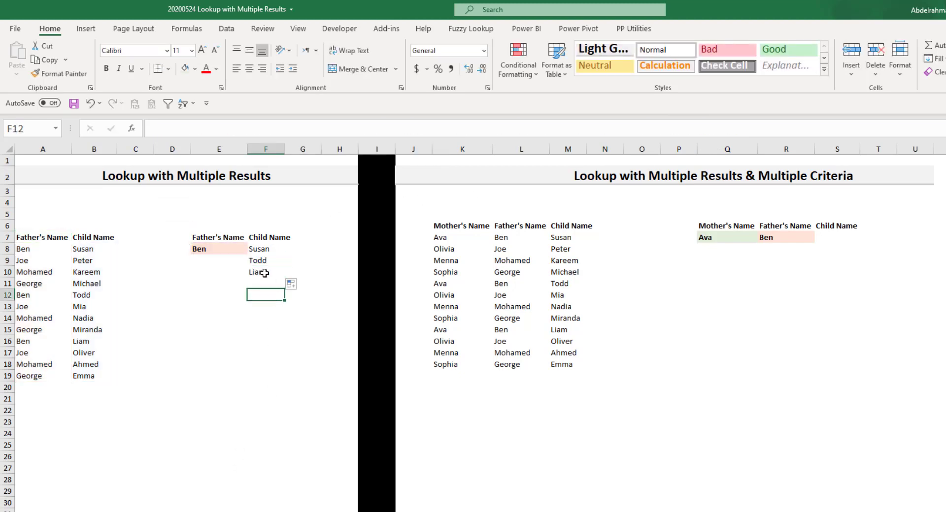
click(264, 273)
click(80, 341)
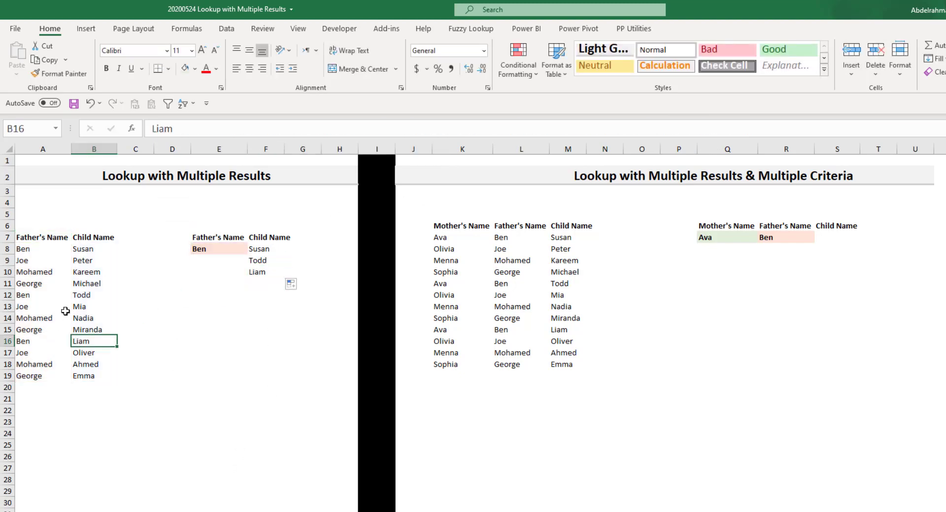
Fill the formula from F10 down to F15.
click(257, 272)
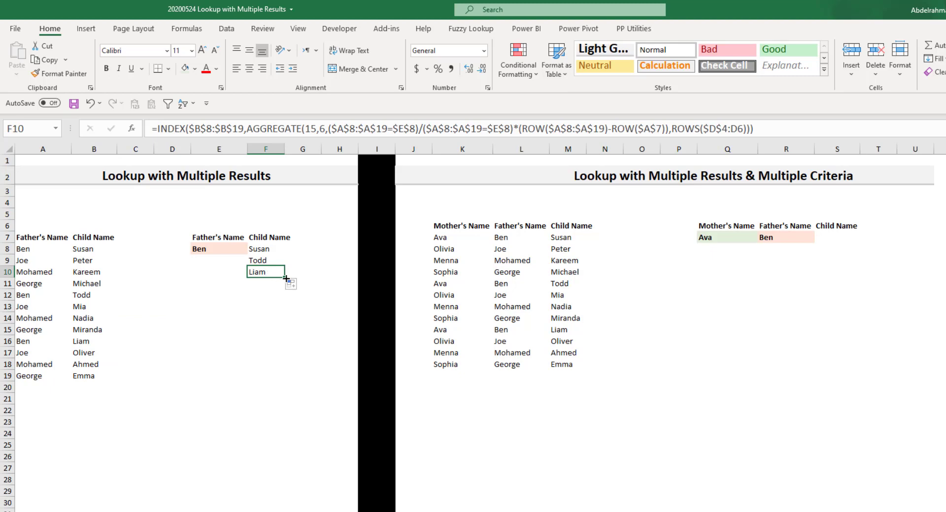
drag(285, 278, 286, 334)
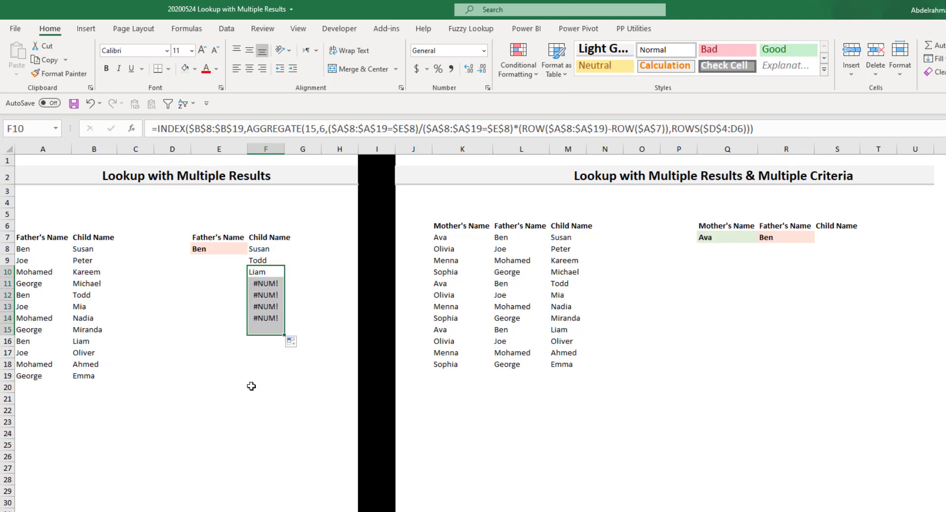
drag(253, 377, 256, 365)
click(262, 320)
Wrap F8's formula in IFERROR with an empty string "" as the value_if_error argument, and enter it.
click(271, 249)
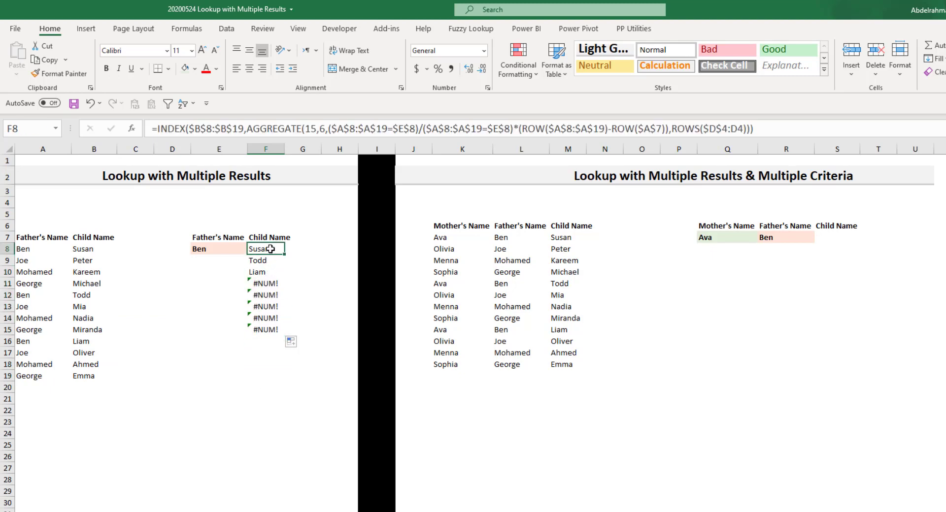
click(155, 129)
text(i)
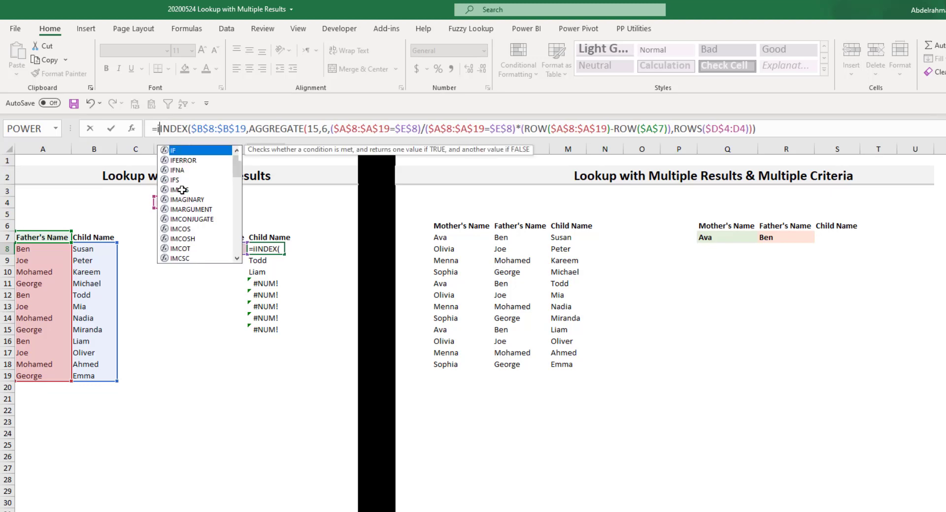
key(Down)
key(Tab)
click(830, 134)
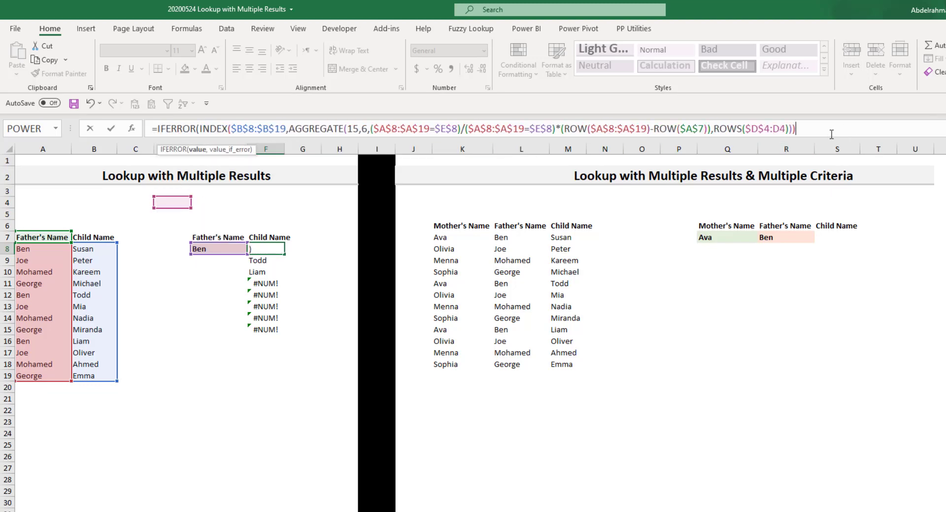
text(,":)
text())
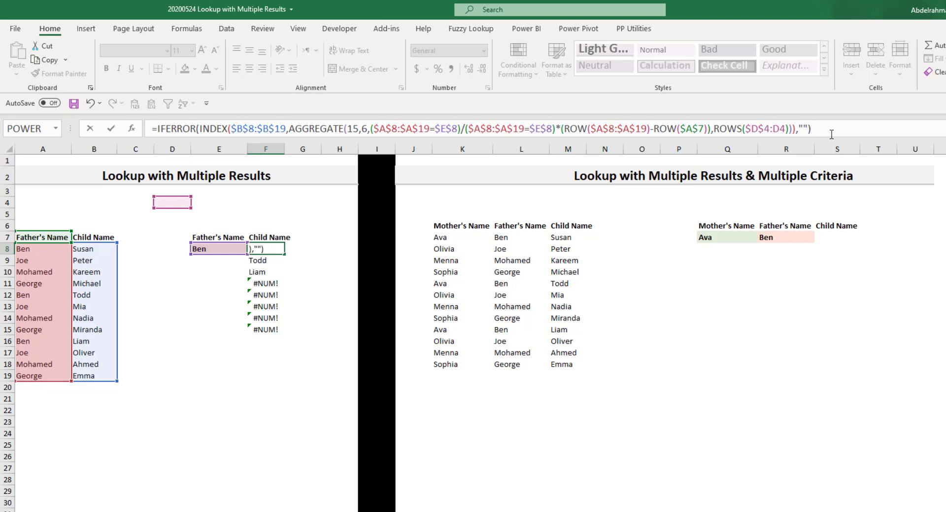
key(Return)
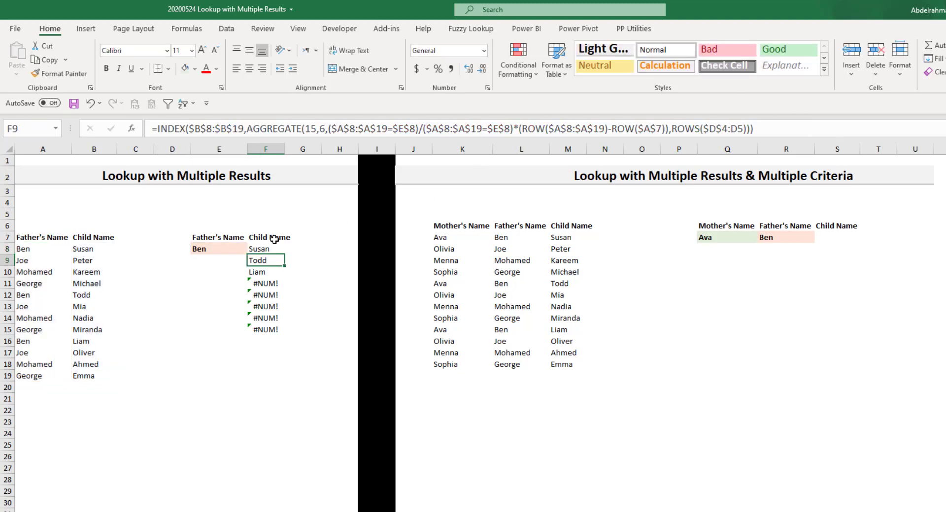
Fill the IFERROR formula from F8 down to F15 and check the filled cells.
click(266, 252)
drag(284, 255, 273, 331)
click(269, 354)
click(272, 318)
click(274, 275)
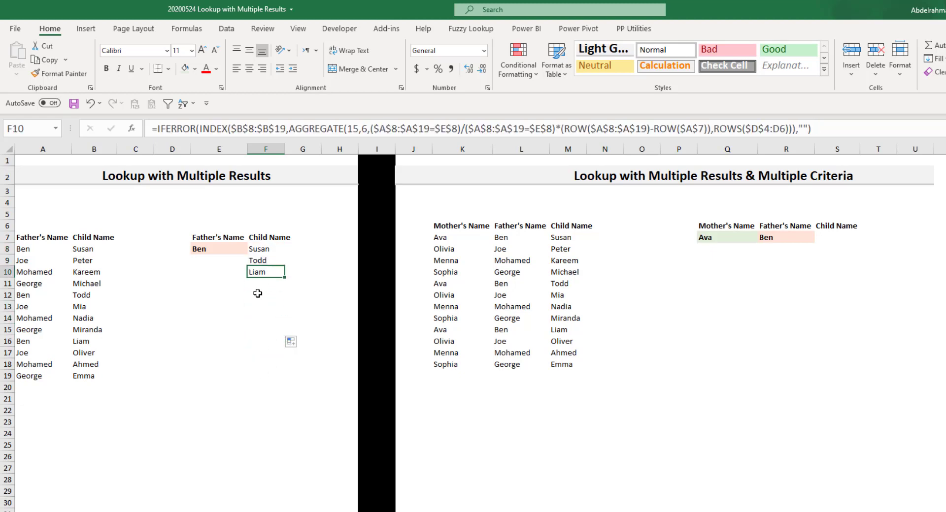
click(265, 295)
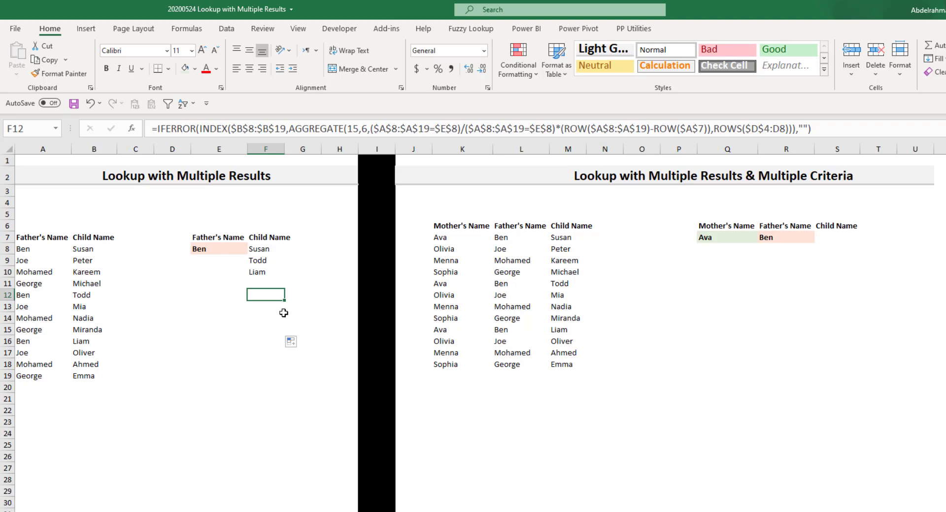
key(Up)
key(Up)
key(Up)
key(Up)
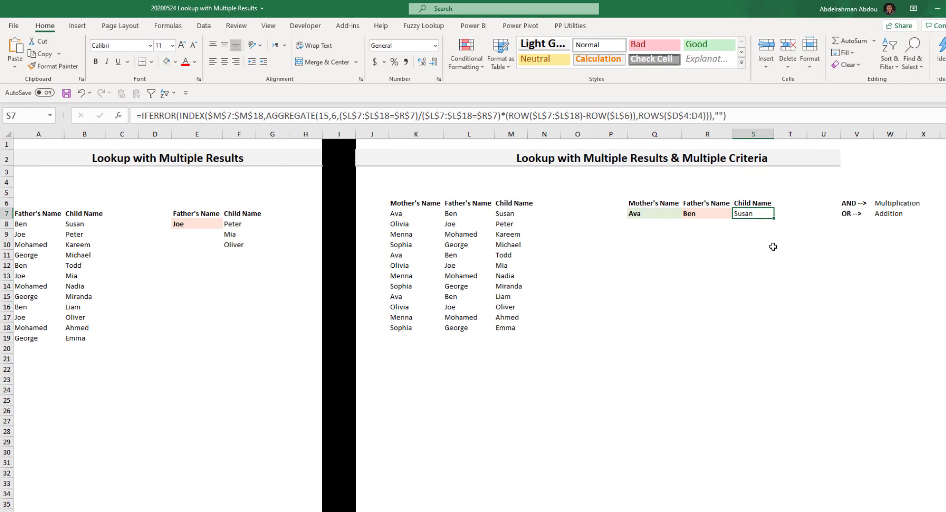
Examine the mother's and father's name criteria and how the parent pairs in K7:L18 relate to the child names in column M.
click(656, 212)
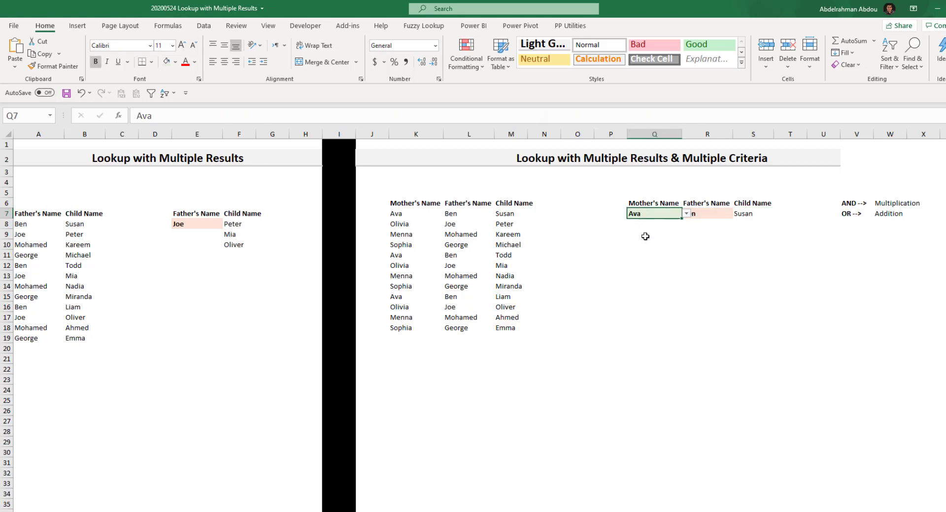
click(703, 243)
click(432, 223)
click(428, 214)
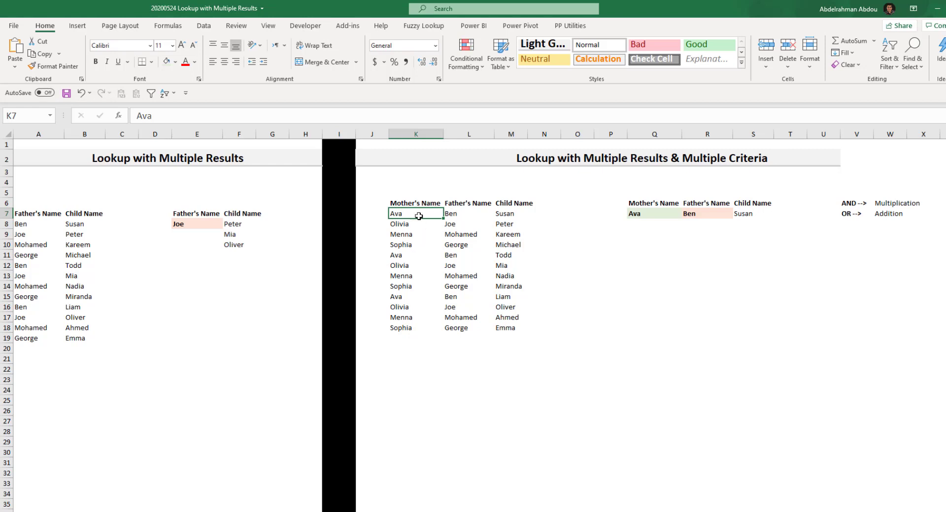
click(459, 217)
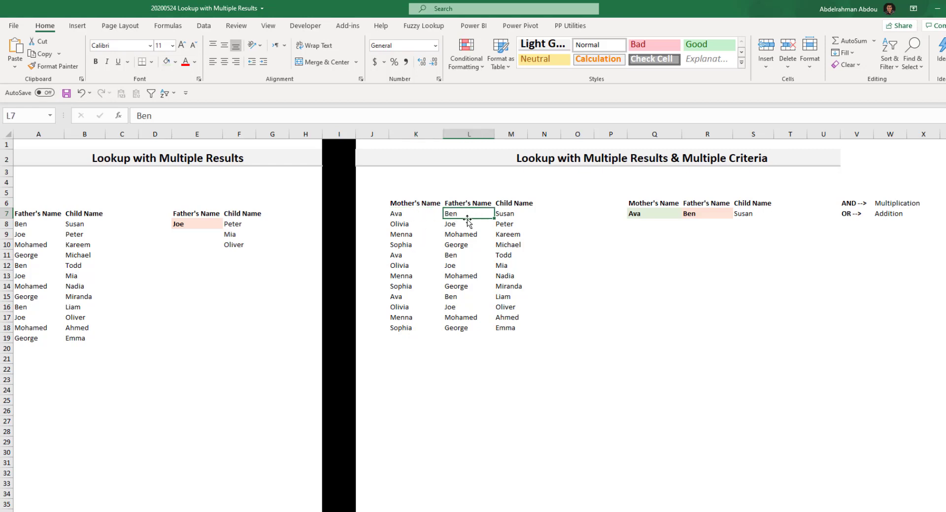
click(417, 215)
click(466, 221)
click(458, 215)
click(416, 213)
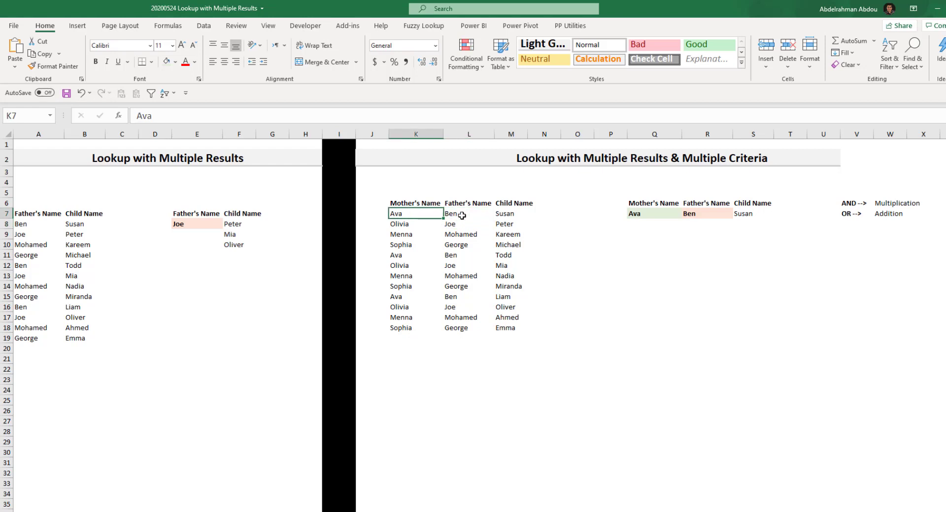
click(416, 227)
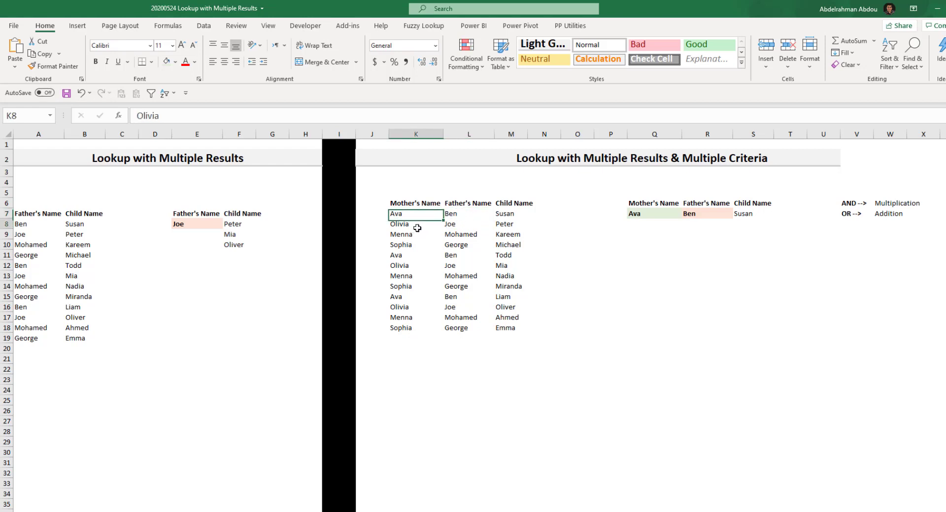
click(416, 235)
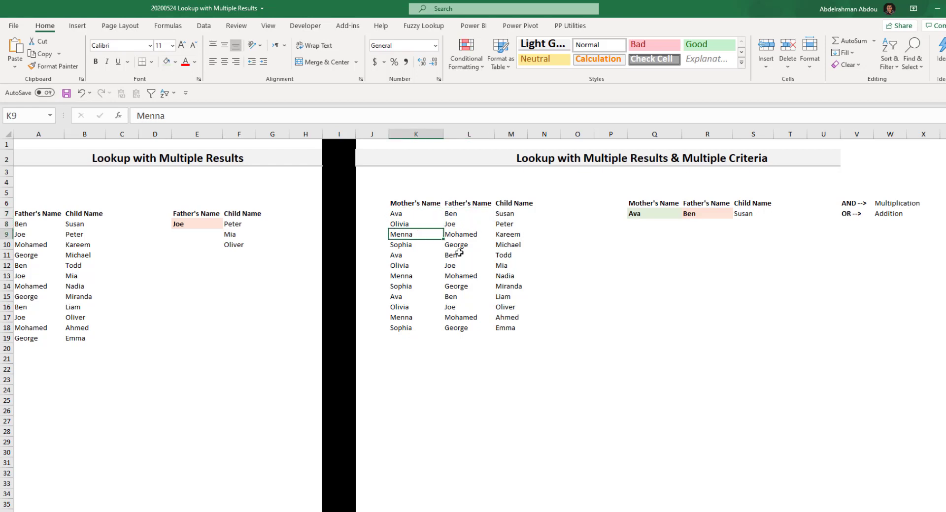
click(398, 245)
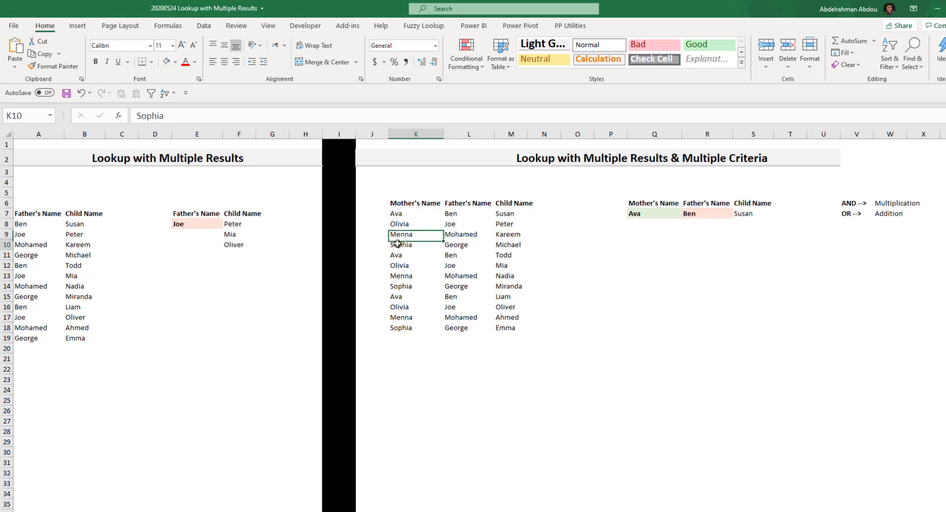
click(452, 248)
click(419, 258)
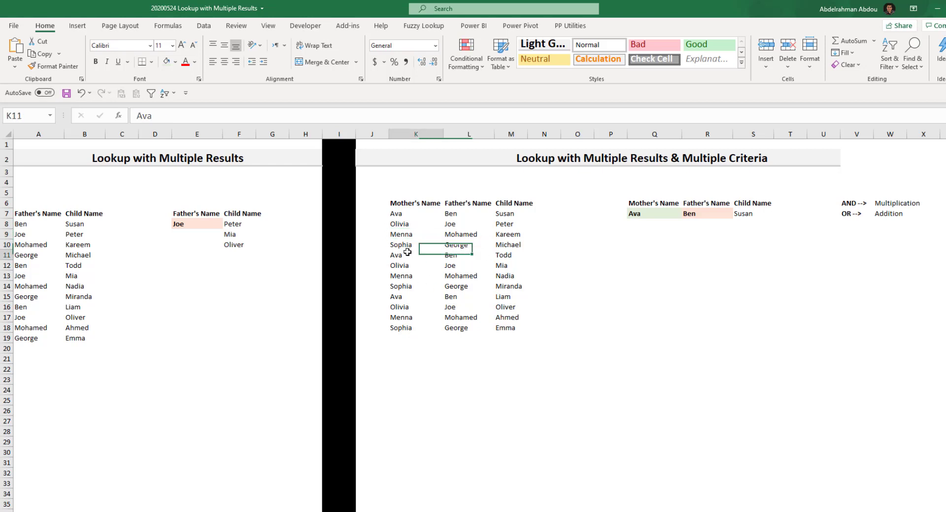
drag(412, 260, 416, 286)
click(512, 215)
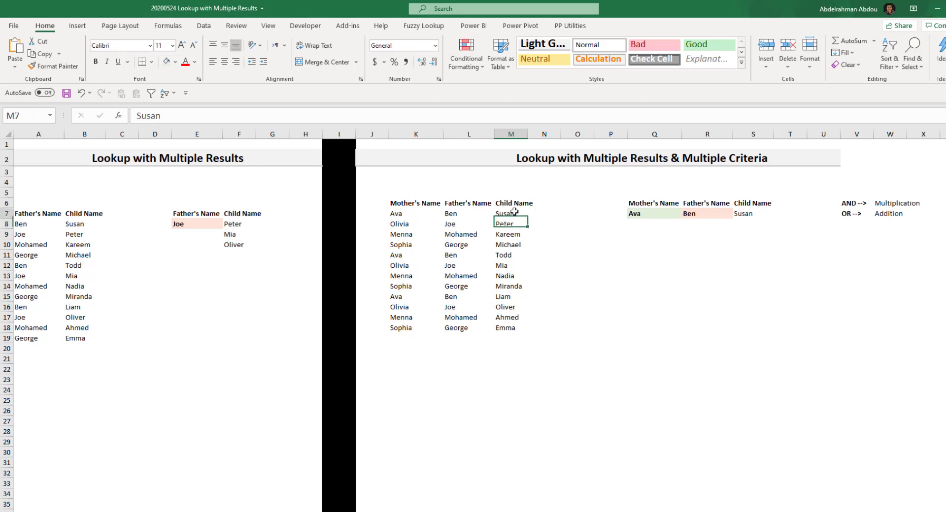
key(ctrl+Left)
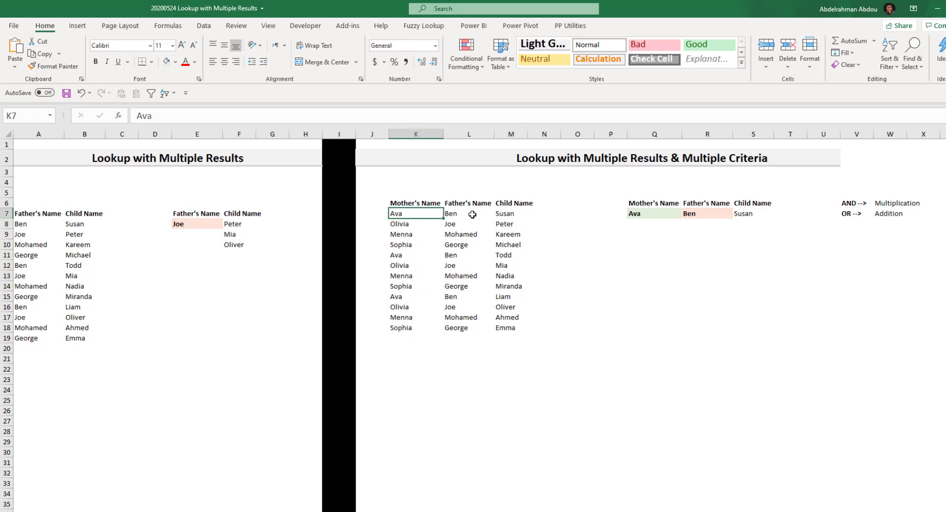
click(499, 215)
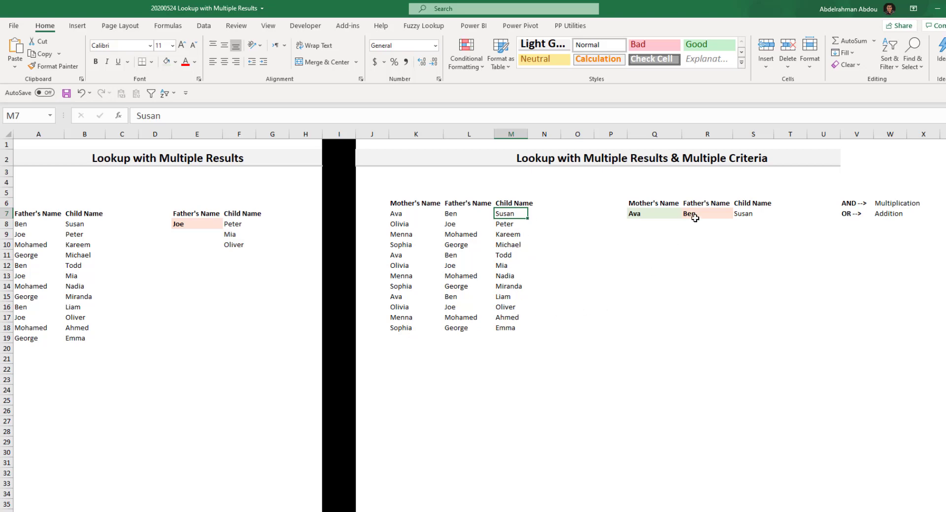
Examine the mother's and father's name criteria in Q7:R7 and the existing IFERROR lookup formula in S7.
click(664, 206)
click(665, 212)
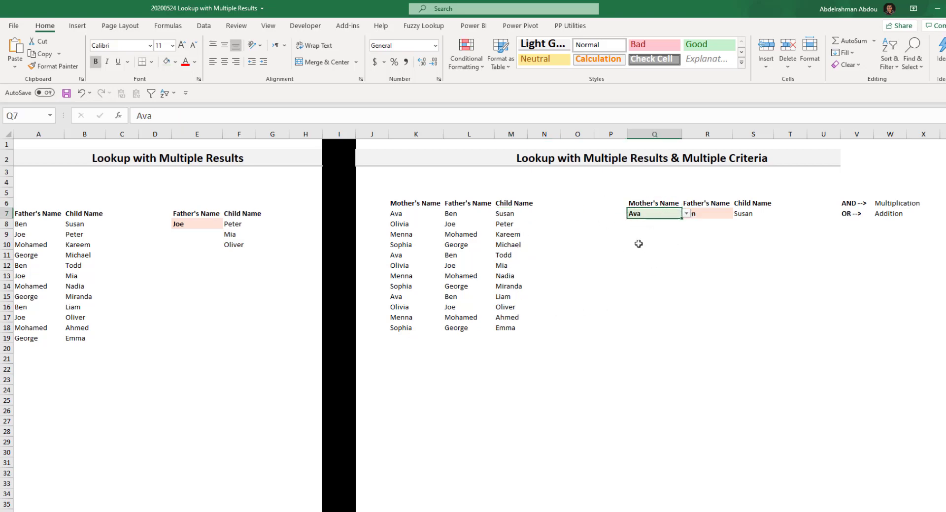
click(752, 215)
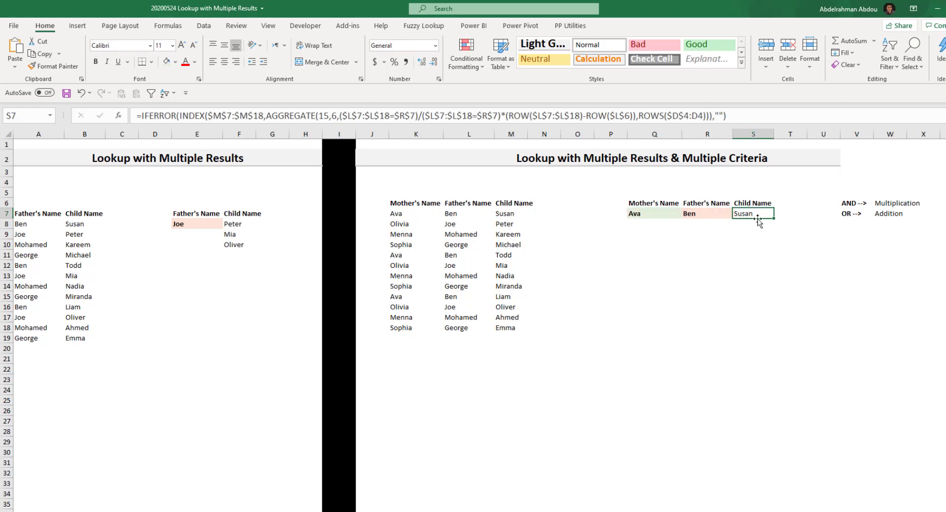
click(643, 213)
key(Tab)
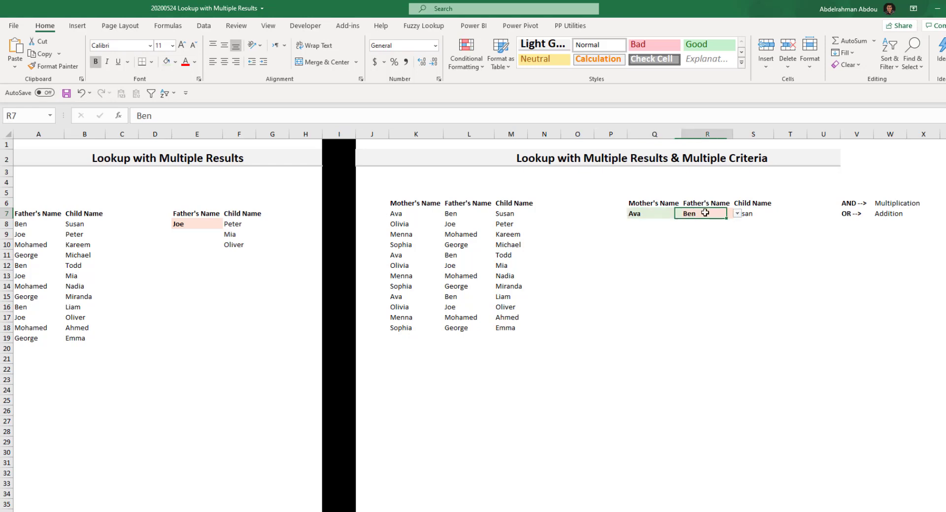
click(748, 214)
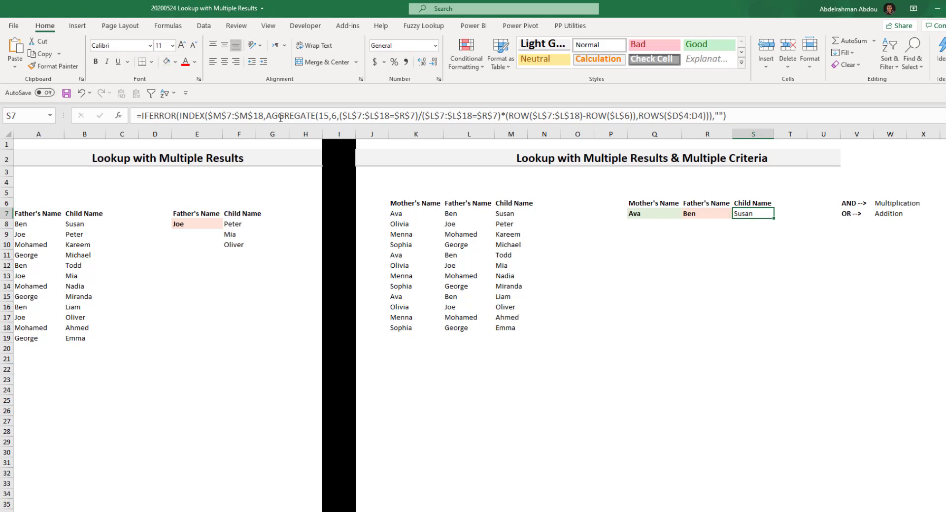
In S7's AGGREGATE array, multiply the numerator's father's-name test by the mother's-name test ($K$7:$K$18=$Q$7) and enclose the product in parentheses.
double_click(742, 216)
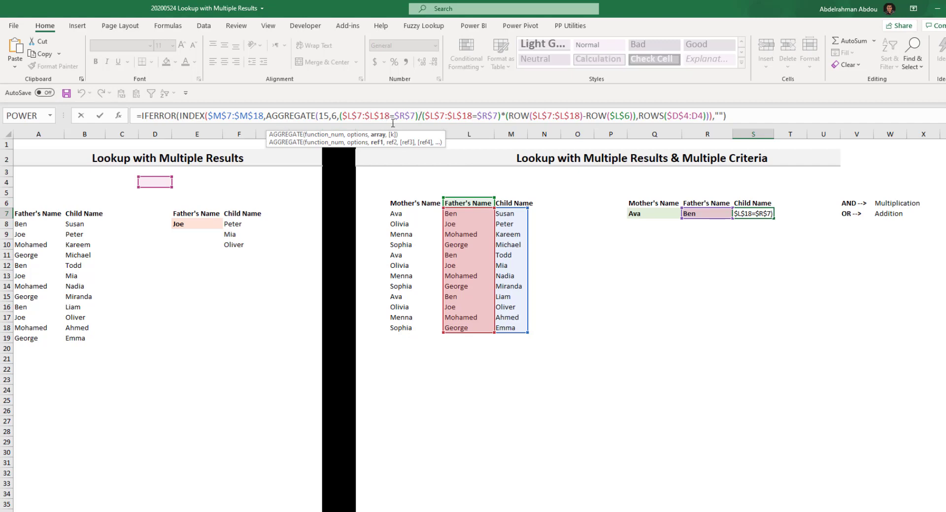
click(338, 115)
text(()
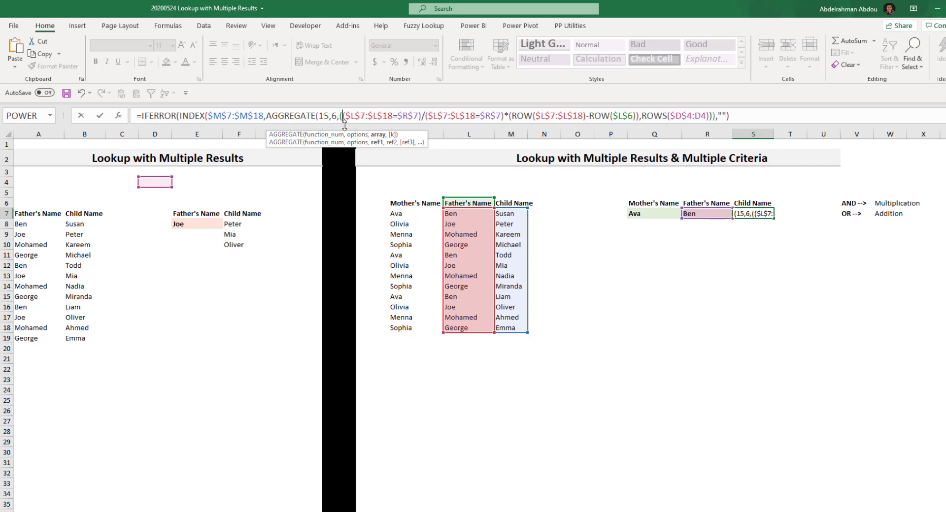
click(421, 116)
text(*)
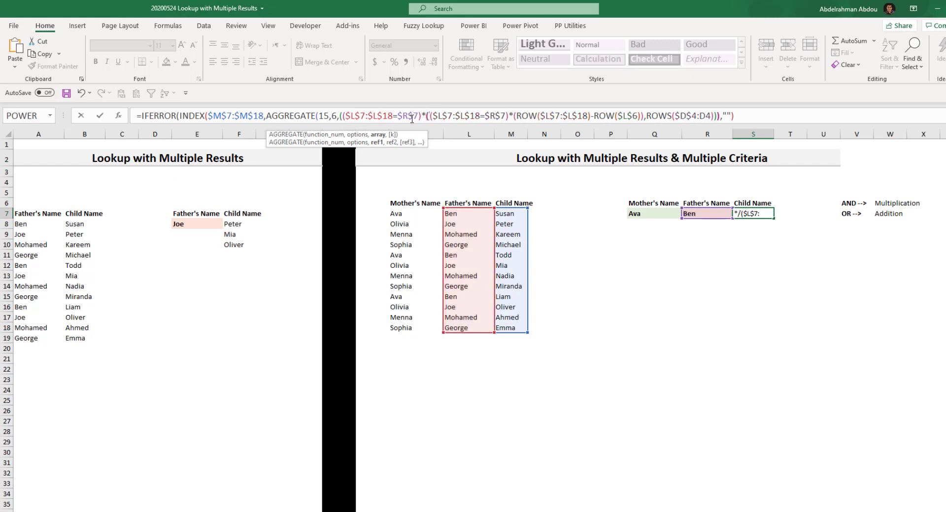
text(()
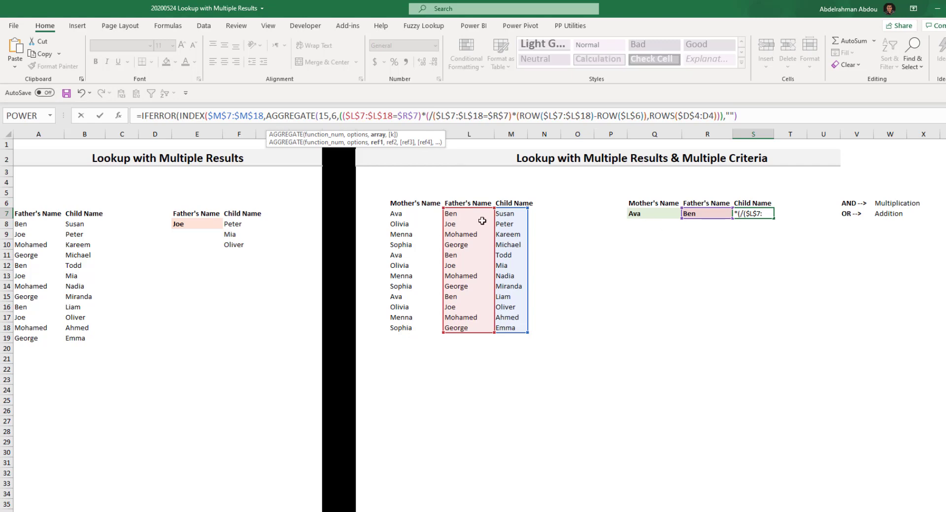
drag(417, 214, 415, 333)
key(F4)
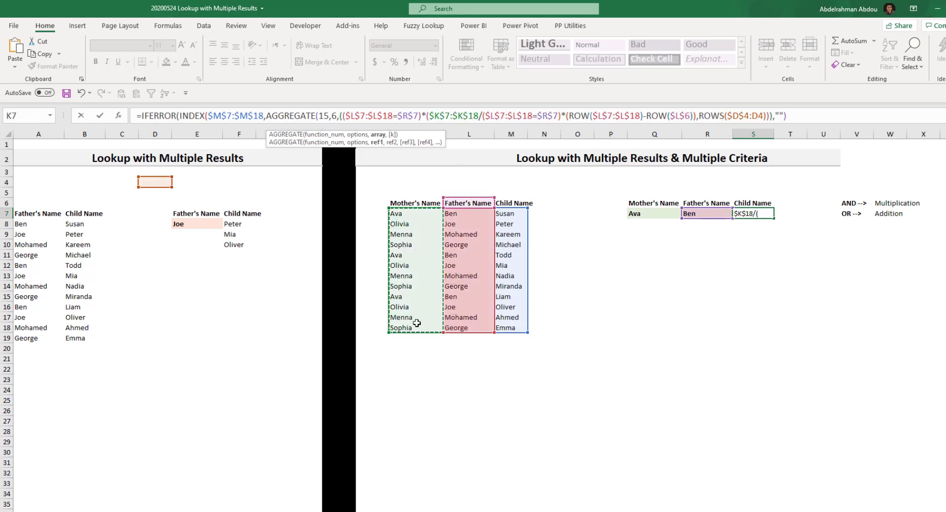
text(=)
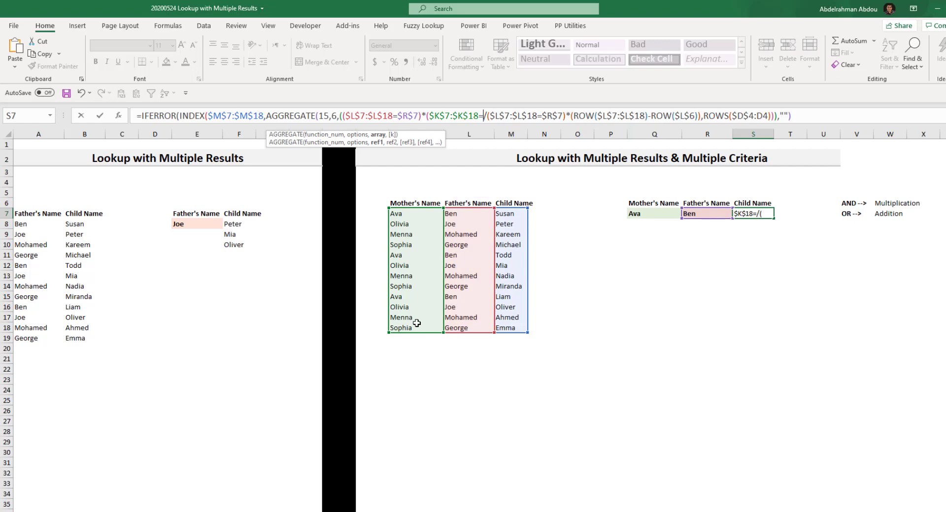
click(649, 213)
key(F4)
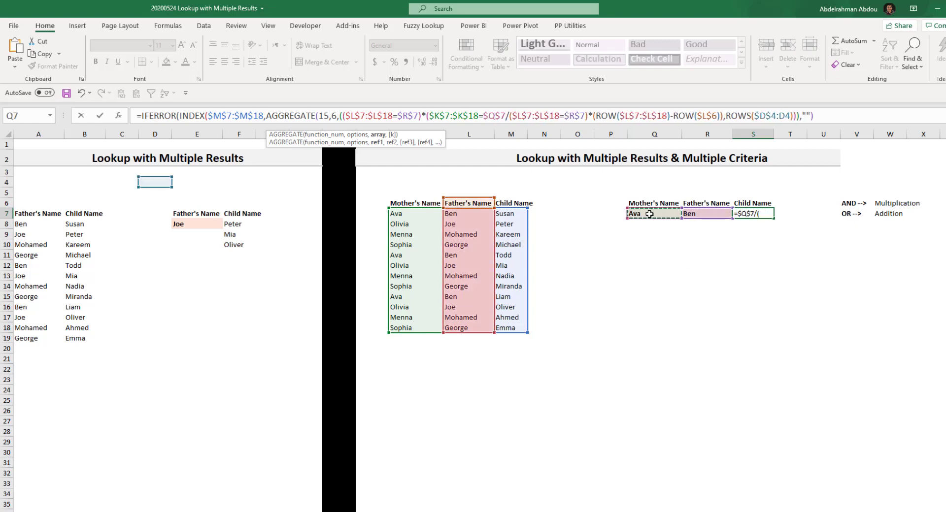
text())
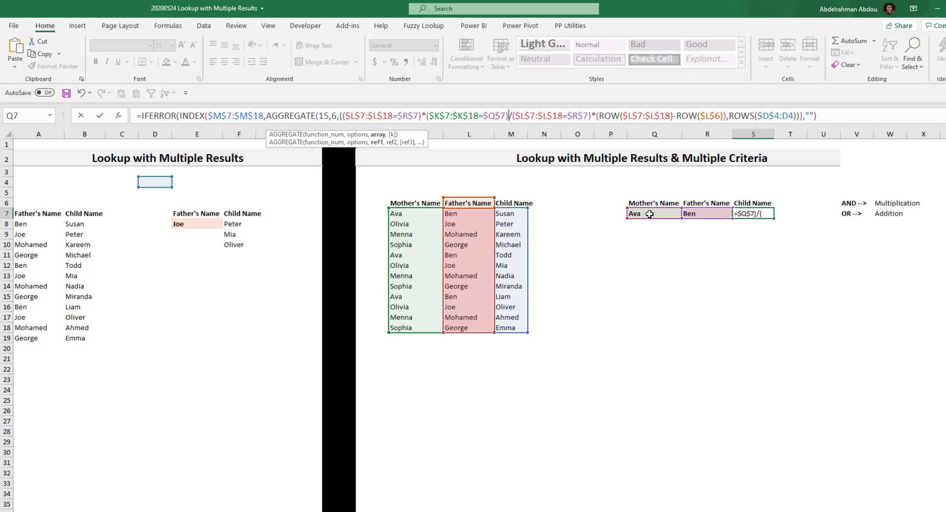
text())
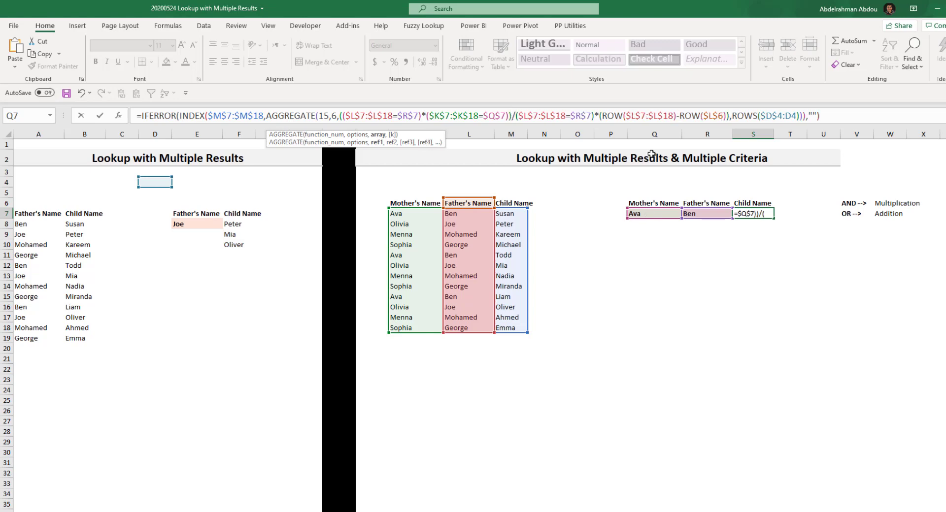
Replace the divisor ($L$7:$L$18=$R$7) in S7's AGGREGATE array with a copy of the combined father's and mother's name test.
drag(340, 117, 516, 117)
key(ctrl+c)
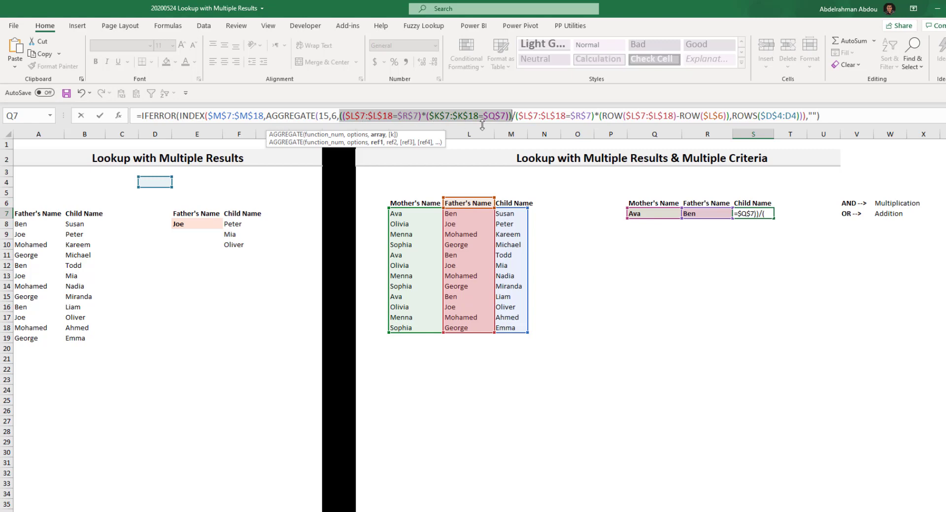
drag(516, 116, 594, 116)
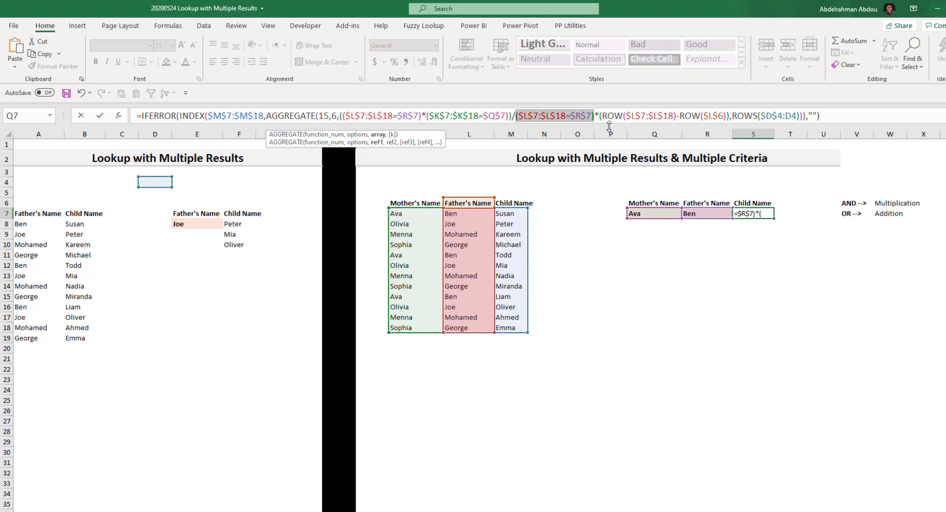
key(ctrl+v)
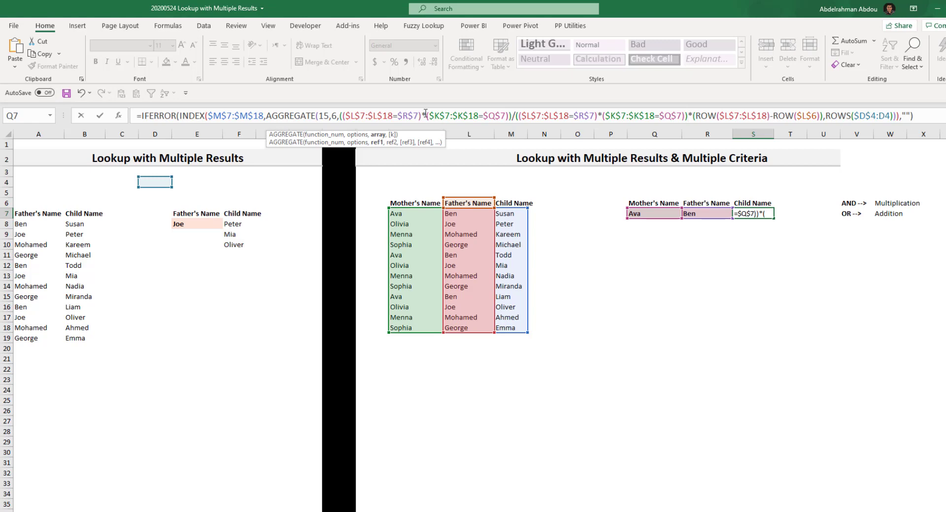
Evaluate the mother's-name and father's-name tests in place inside S7's formula, and cancel the formula edit.
drag(421, 115, 425, 115)
drag(507, 115, 430, 115)
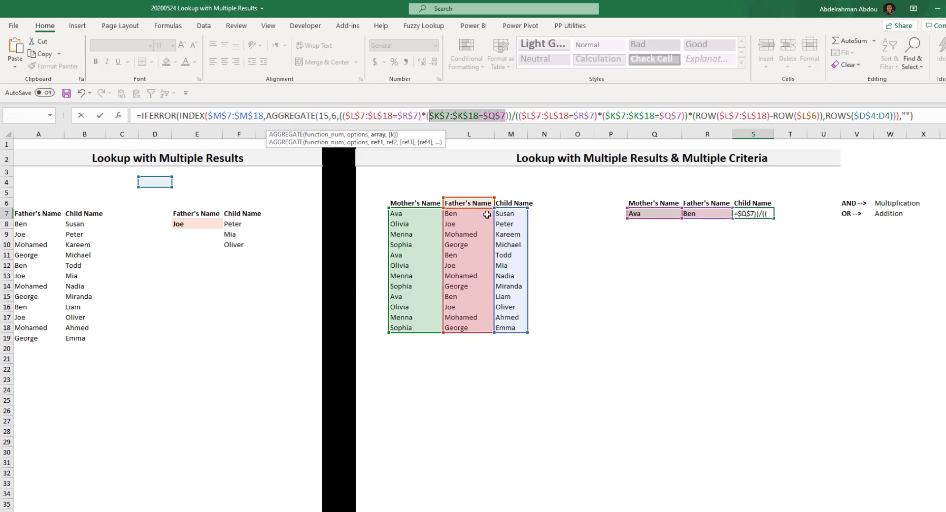
key(F9)
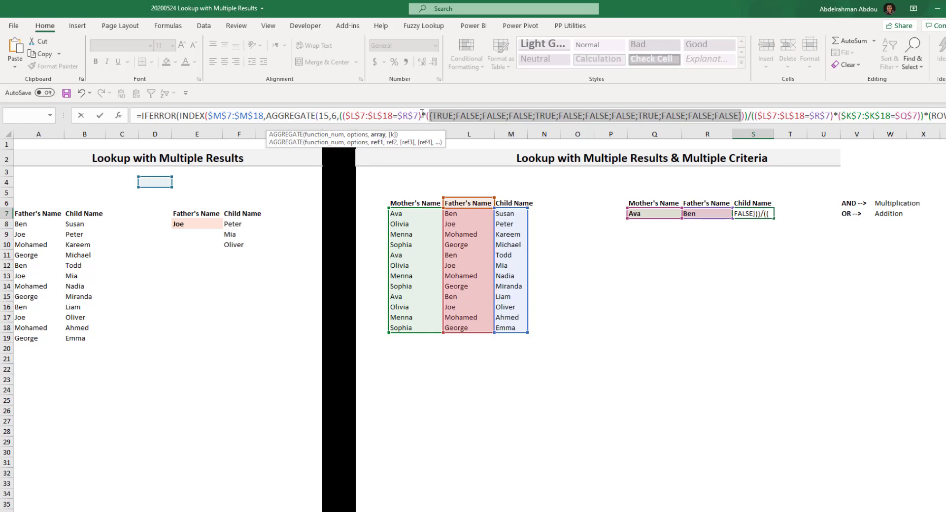
drag(418, 115, 346, 115)
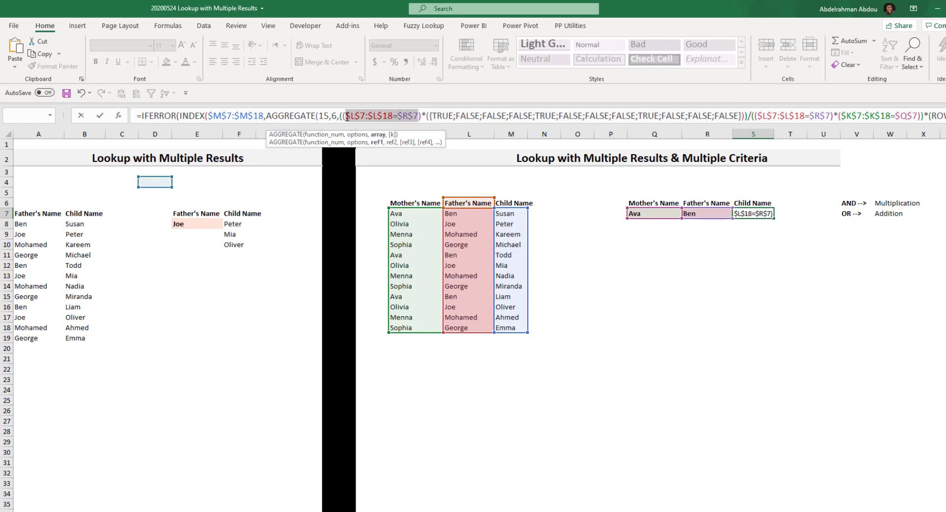
key(F9)
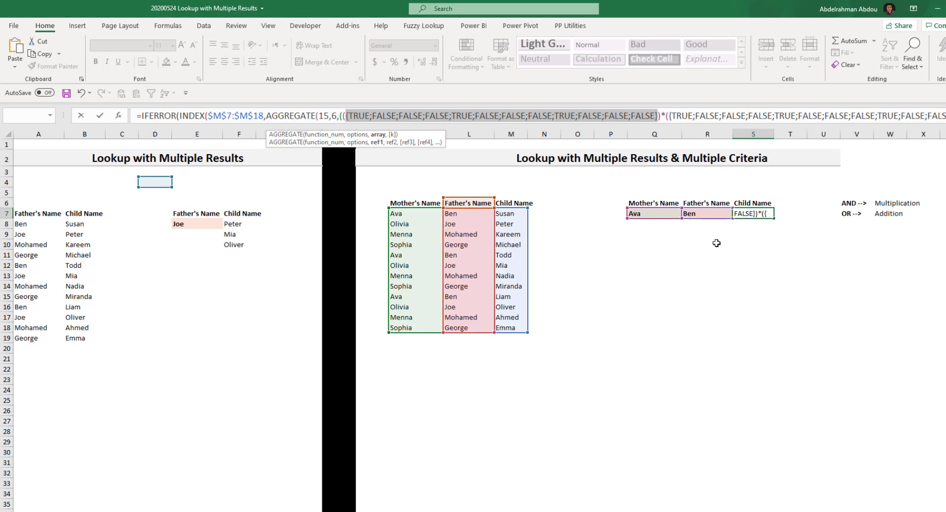
key(ctrl+z)
key(ctrl+y)
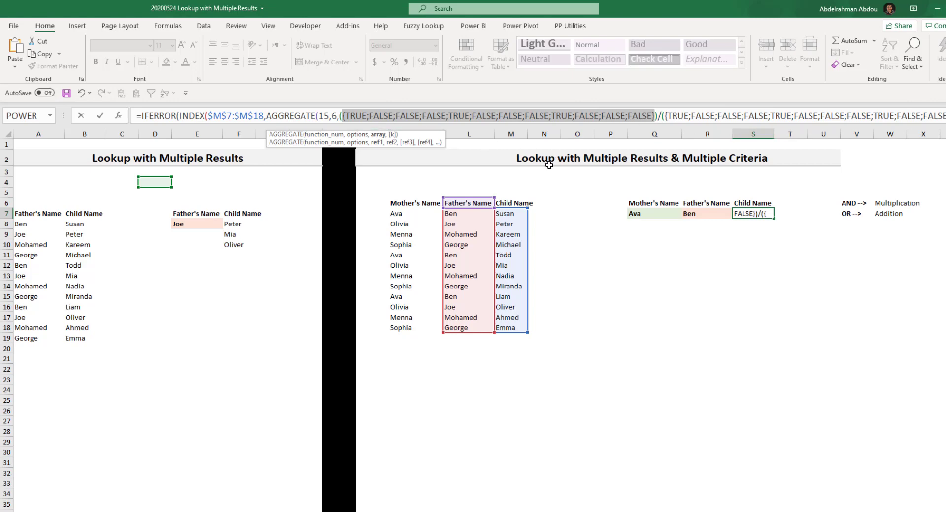
key(Escape)
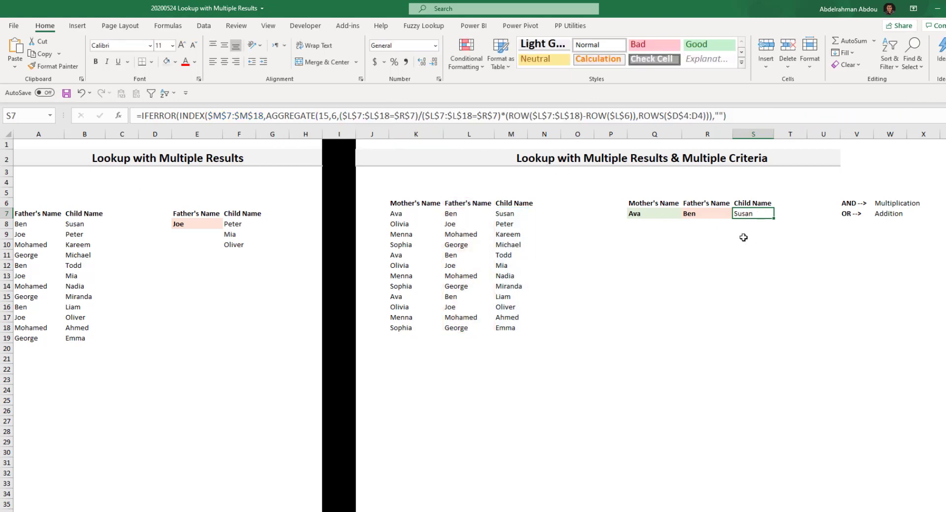
Confirm S7's formula and fill it down through S14.
click(489, 125)
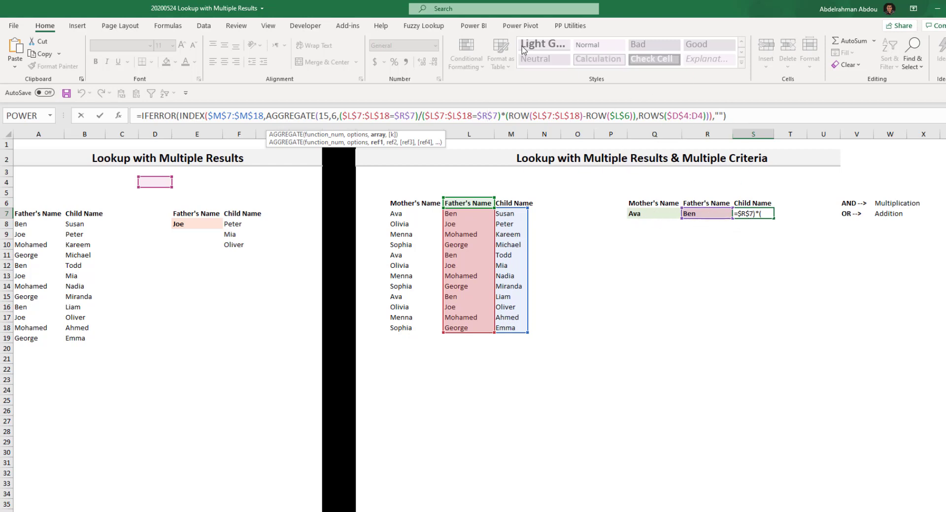
key(ctrl+Return)
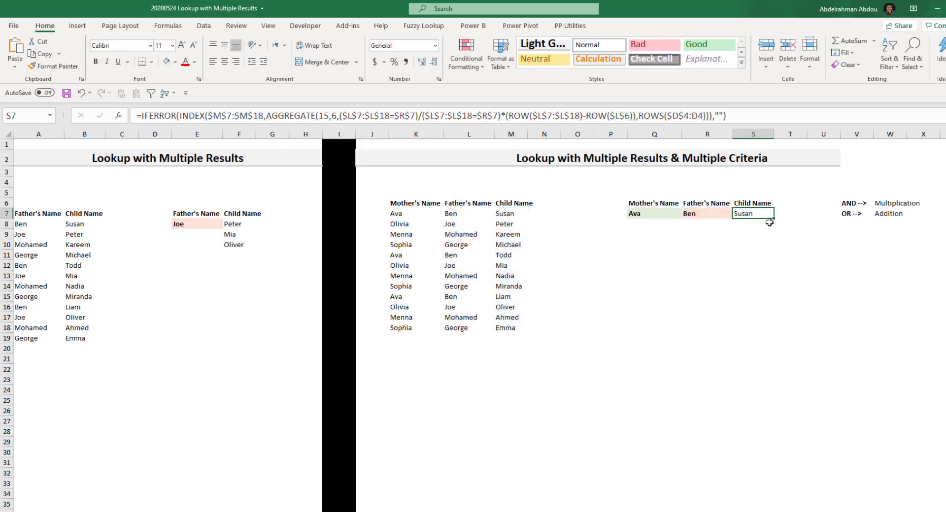
drag(774, 222, 773, 242)
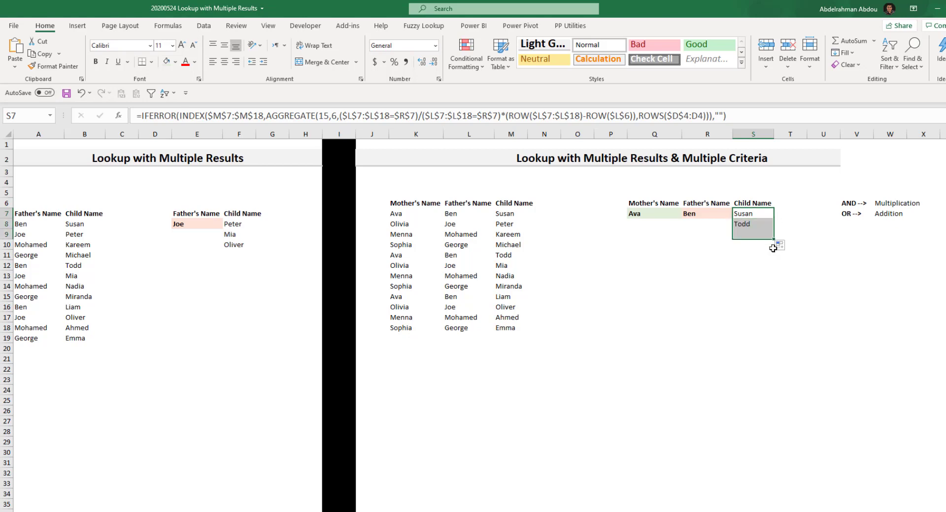
key(Down)
click(771, 235)
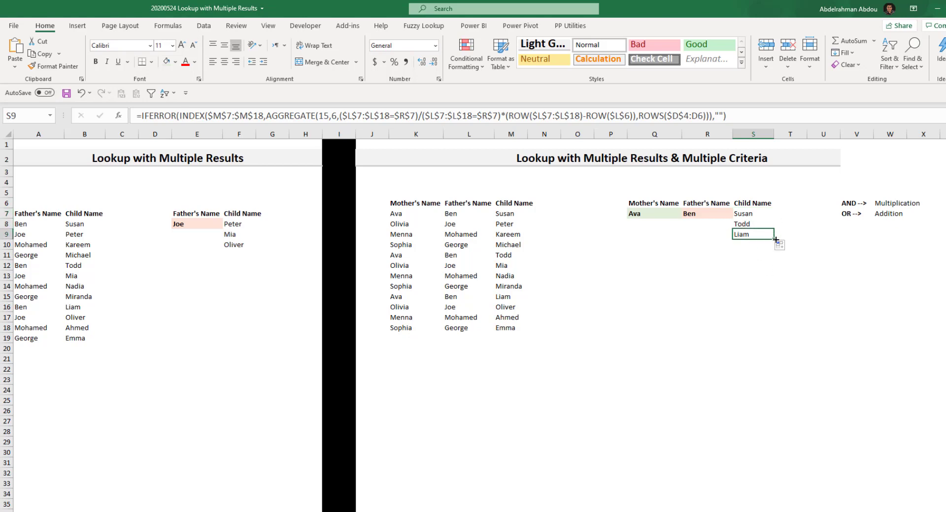
drag(776, 240, 776, 296)
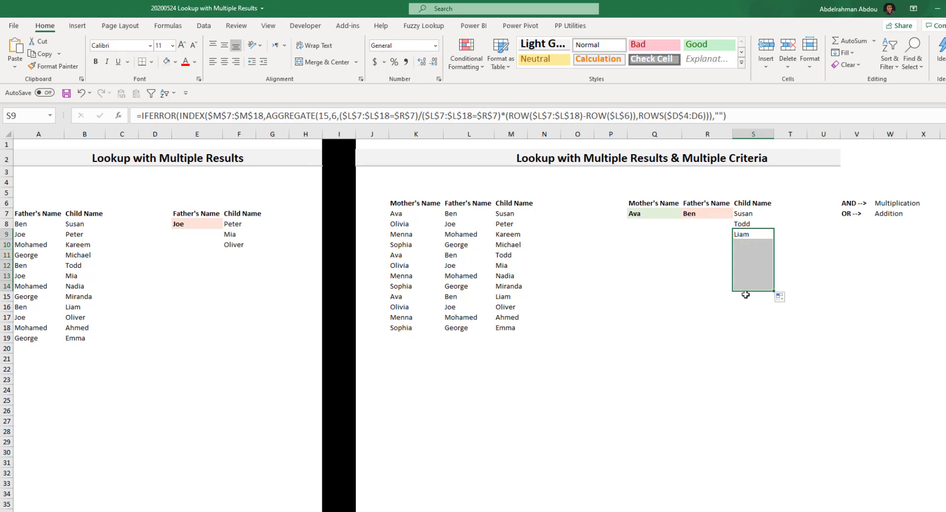
Inspect the empty-string value_if_error argument of the formula in S11, leaving the cell unedited.
click(753, 258)
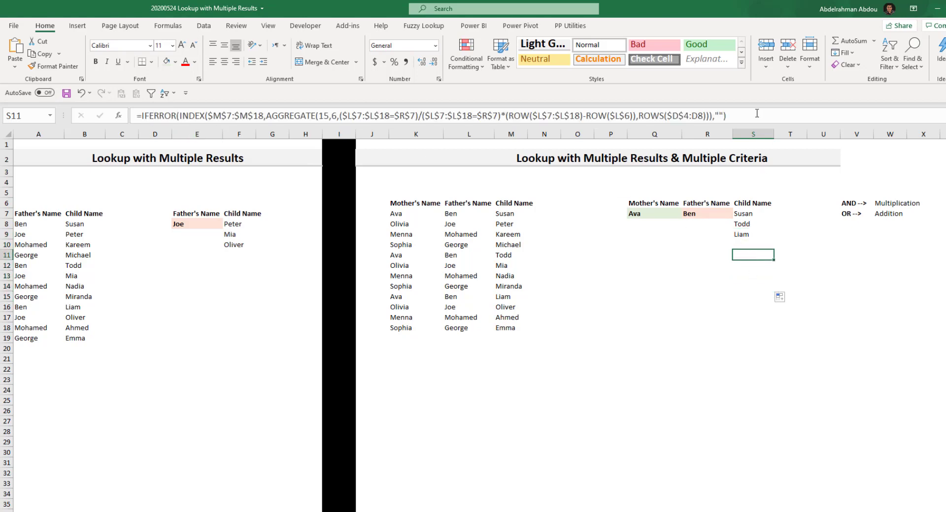
click(722, 117)
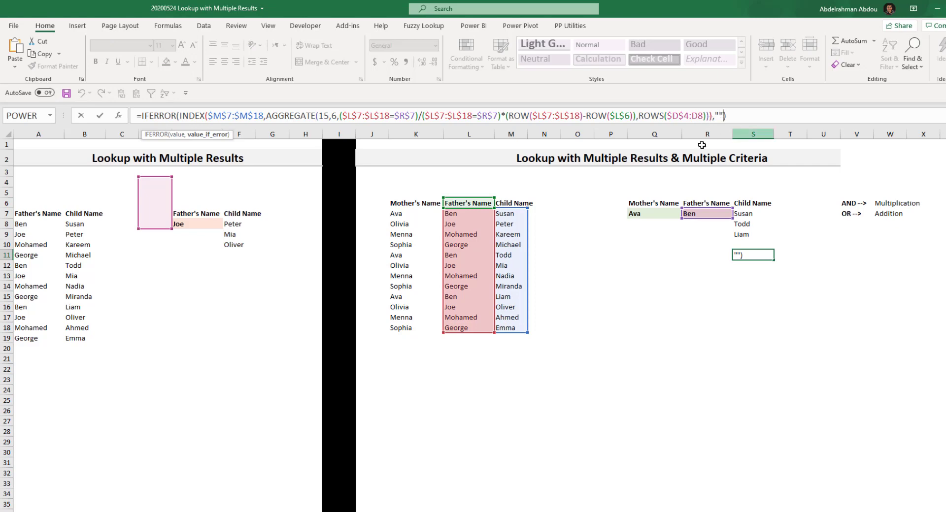
key(Escape)
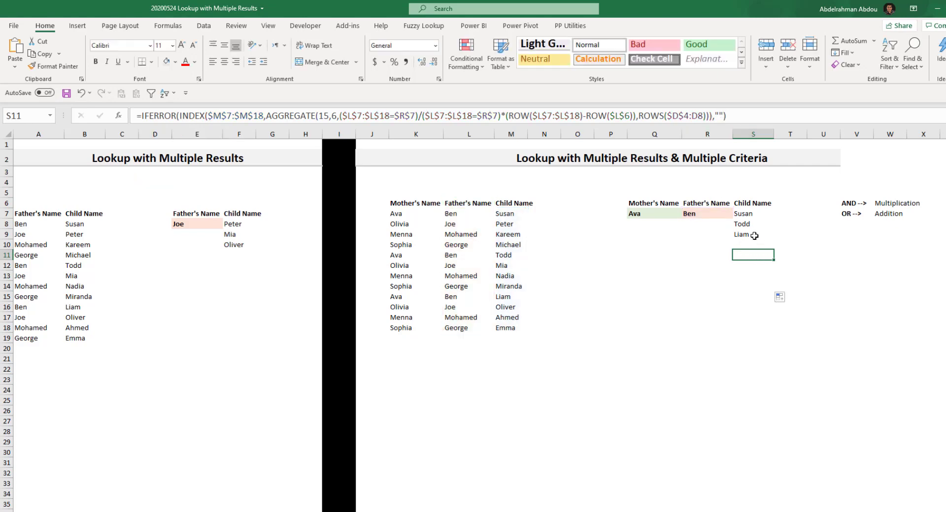
Compare the mother's and father's name criteria in Q7:R7 with the child-name results starting in S7.
click(743, 213)
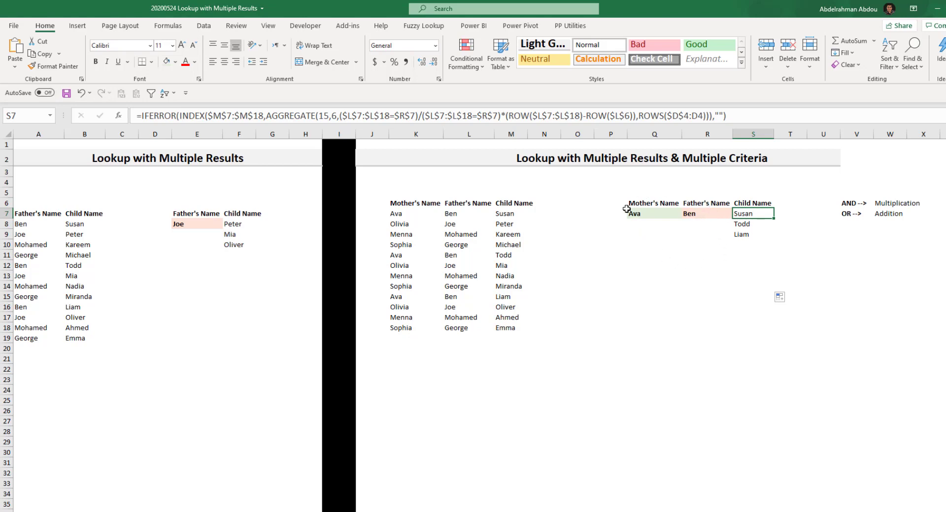
click(698, 216)
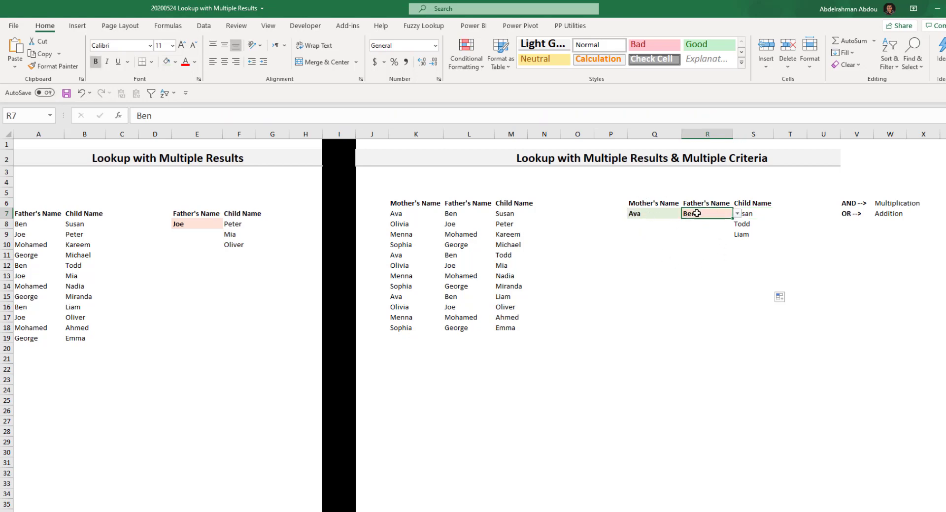
click(662, 216)
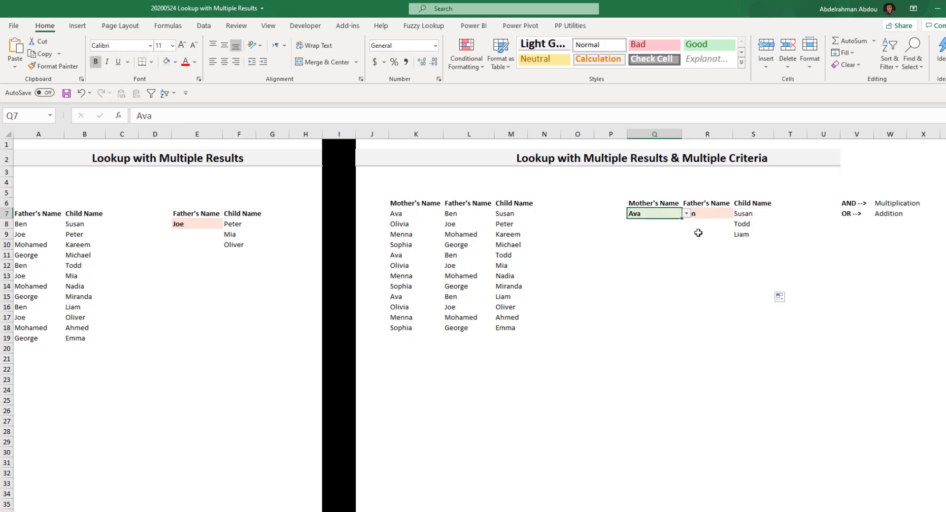
click(721, 214)
click(750, 212)
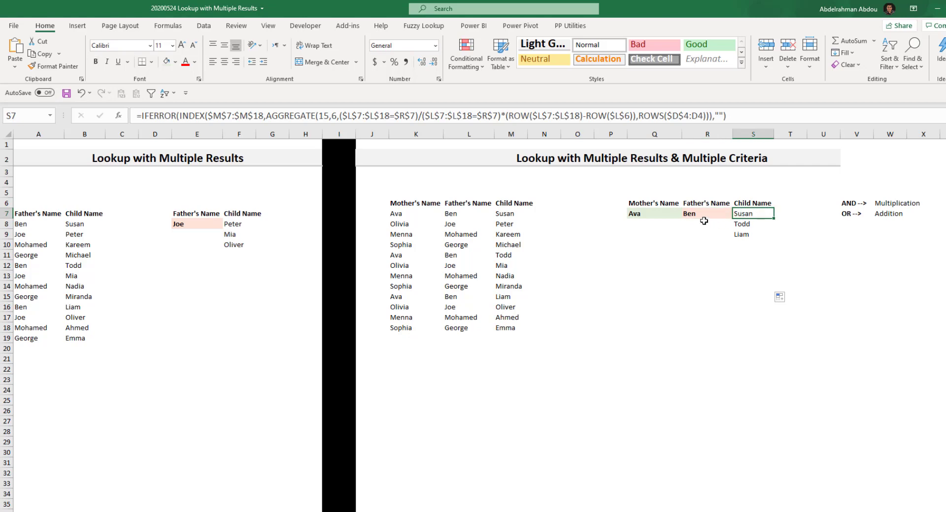
click(689, 216)
click(657, 213)
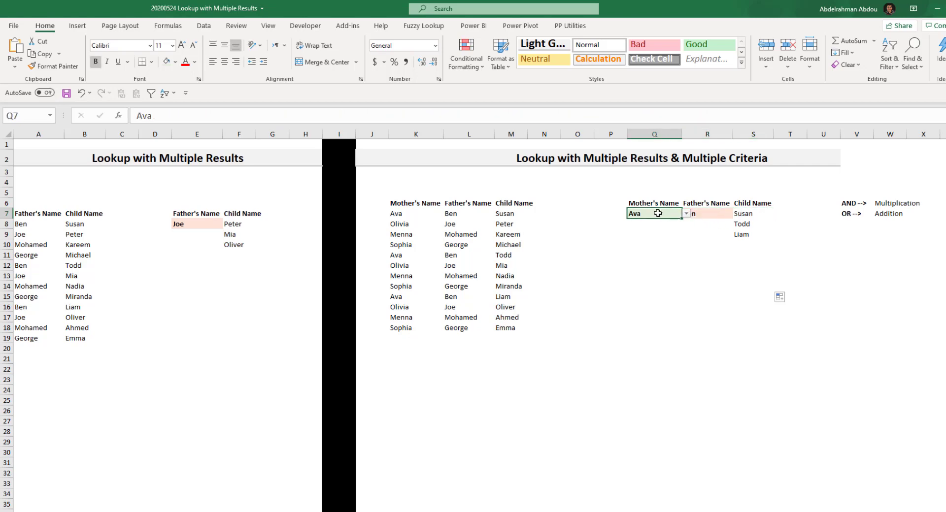
Set the mother's name criterion in Q7 to the second name in its list.
click(743, 214)
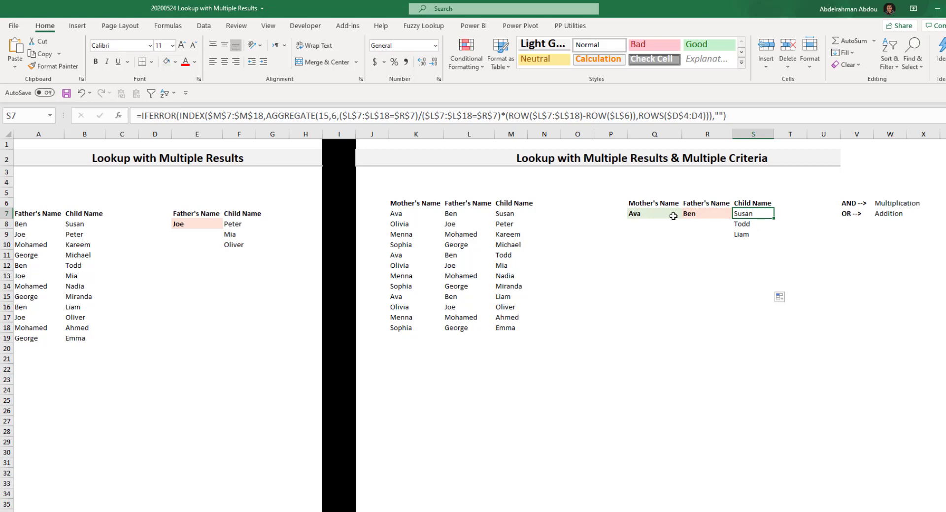
click(634, 213)
click(686, 214)
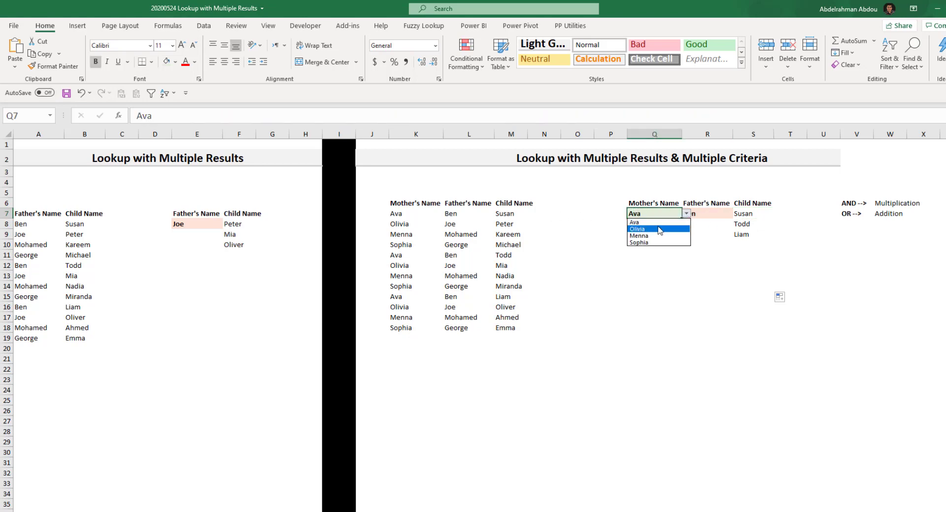
click(659, 230)
click(667, 235)
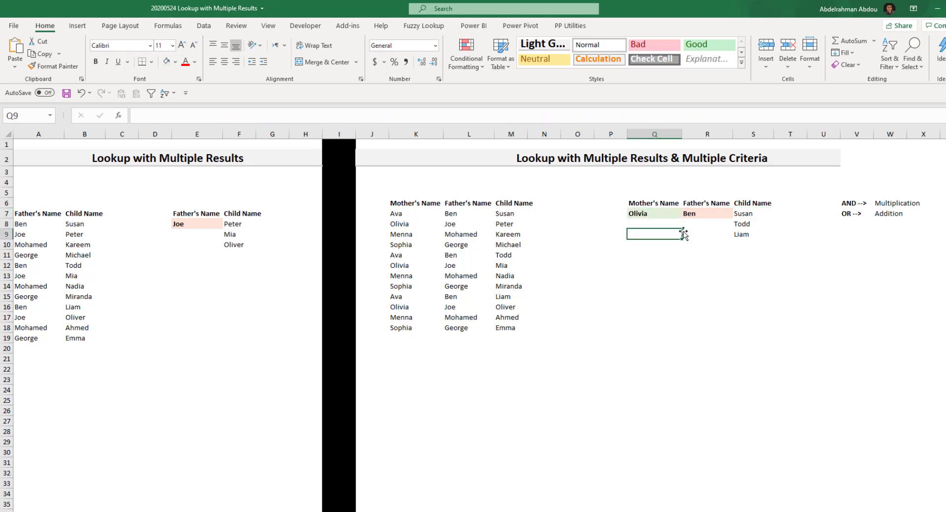
click(668, 215)
click(699, 213)
click(664, 215)
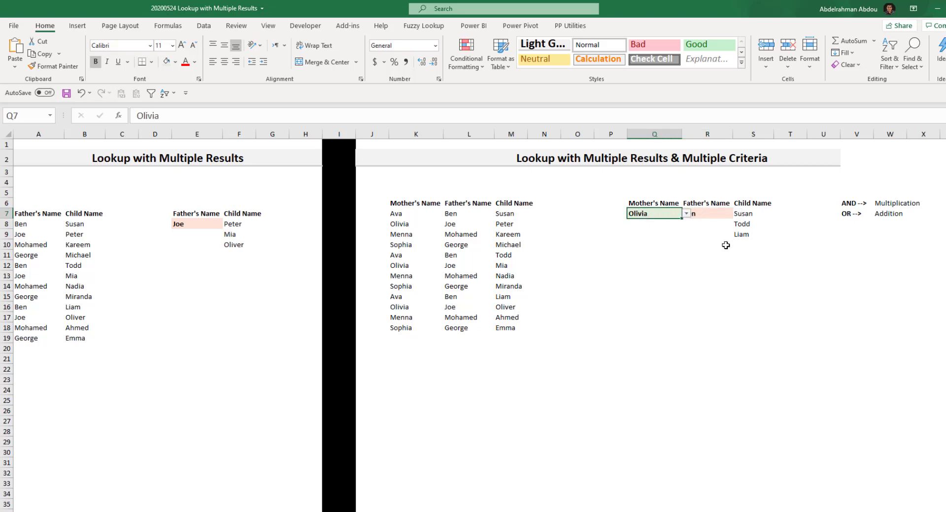
click(648, 232)
click(652, 217)
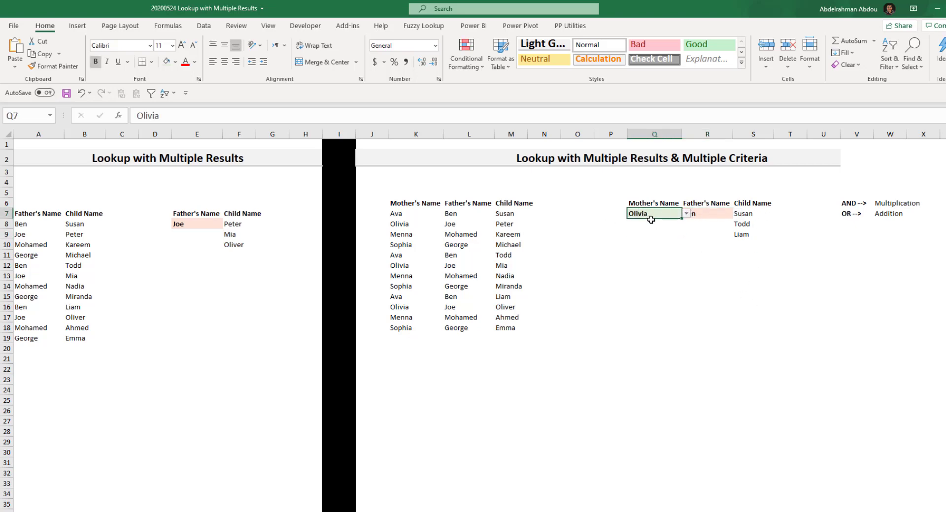
In S7's AGGREGATE array, open an extra parenthesis before the first father's-name test and add a plus operator after it.
click(705, 218)
click(754, 217)
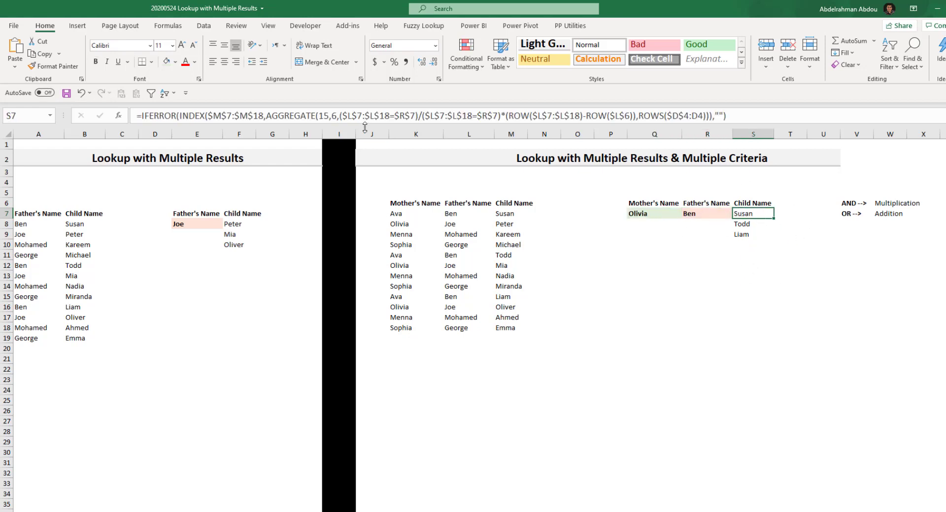
click(341, 116)
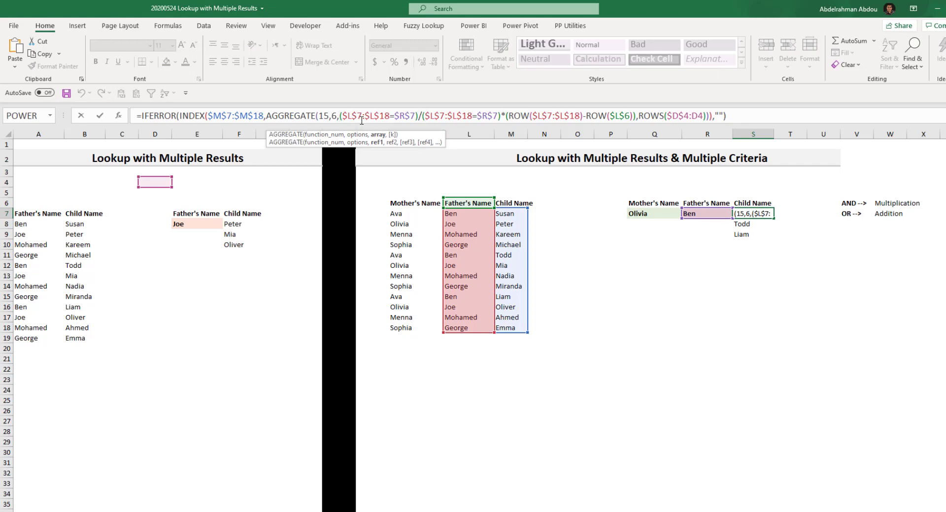
text(()
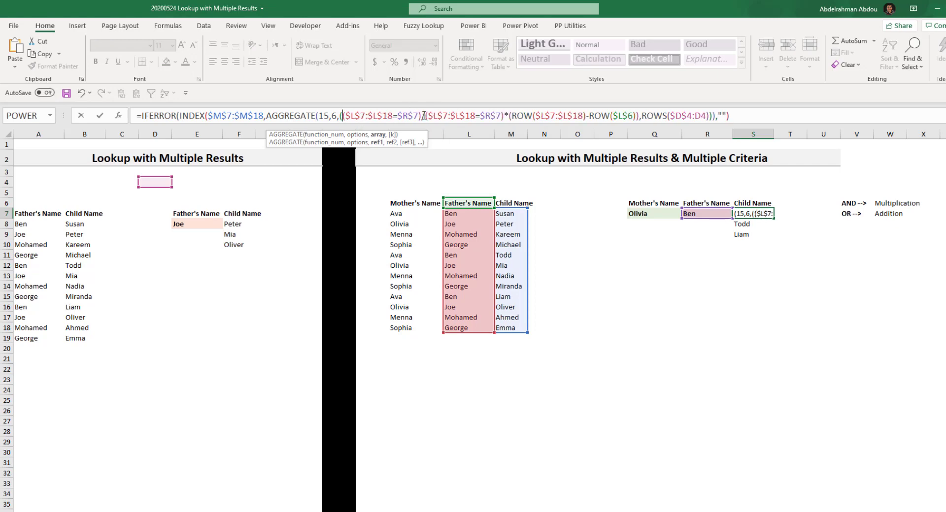
click(423, 116)
text(/)
text(+)
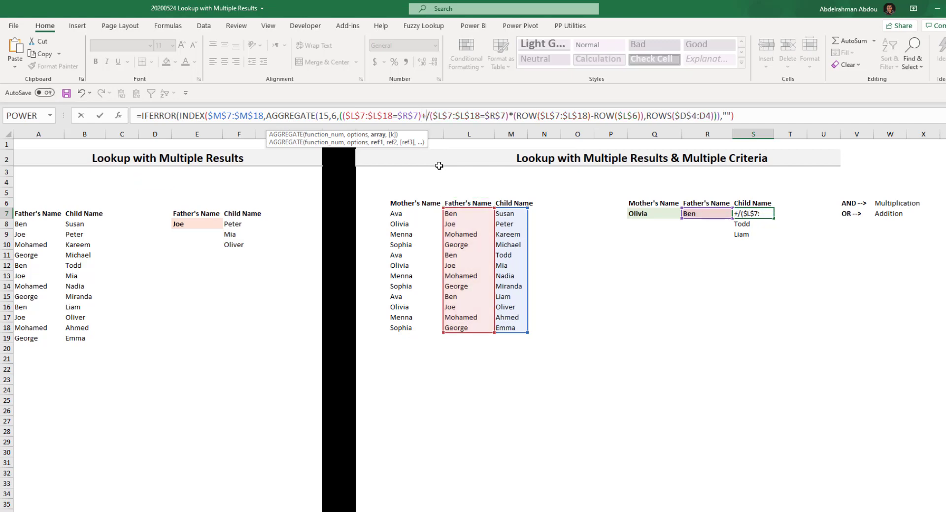
Add the mother's-name test ($K$7:$K$18=$Q$7) after the plus operator and close the group around both tests.
text(()
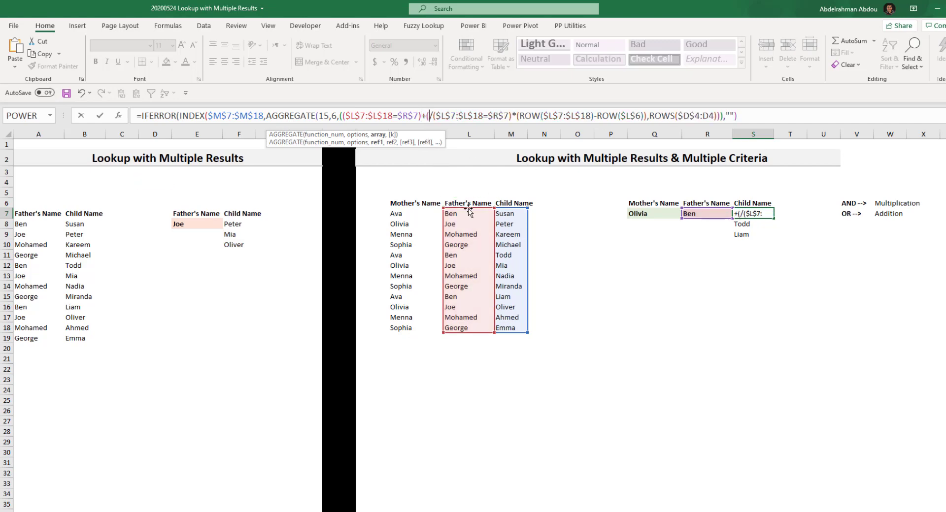
drag(413, 214, 413, 332)
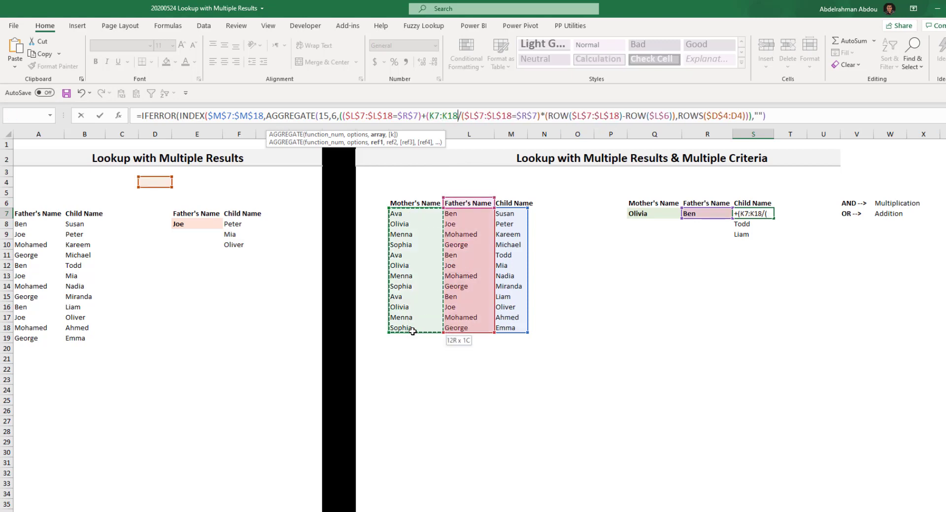
key(F4)
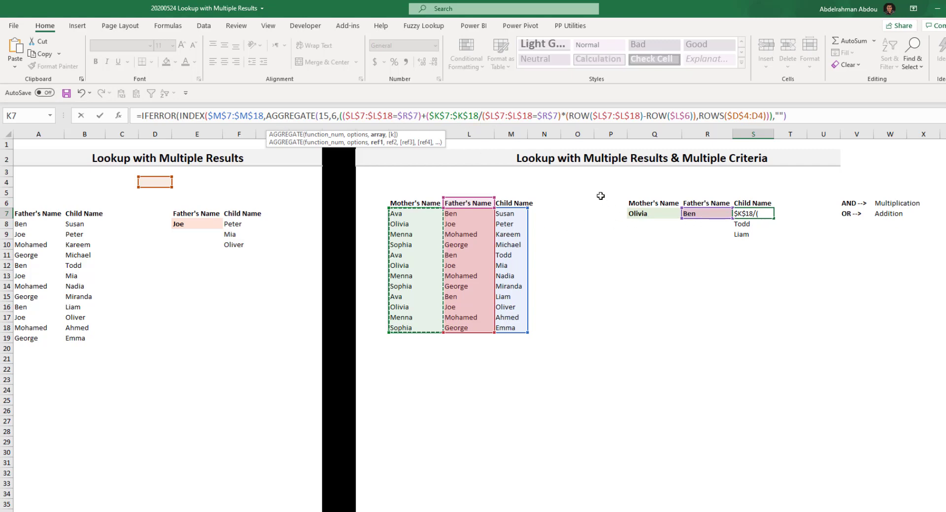
text(=)
click(647, 213)
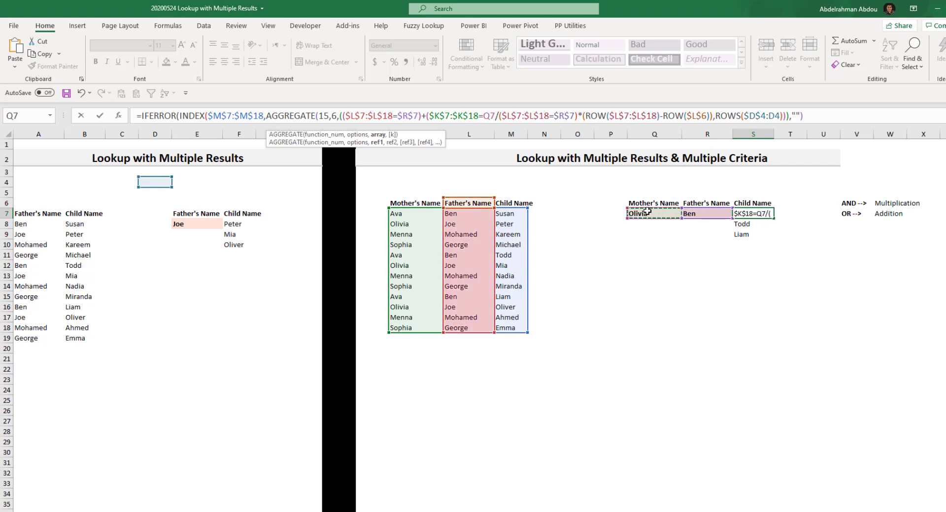
key(F4)
text())
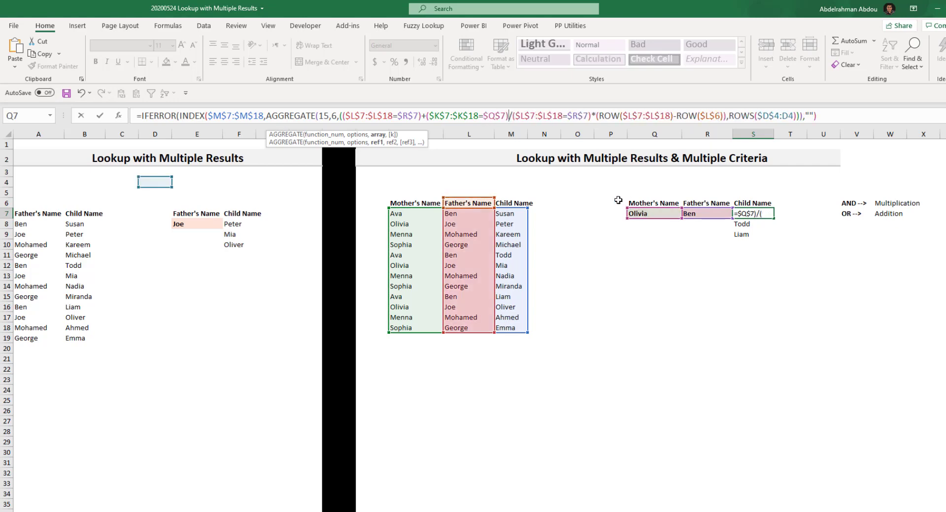
click(510, 115)
text())
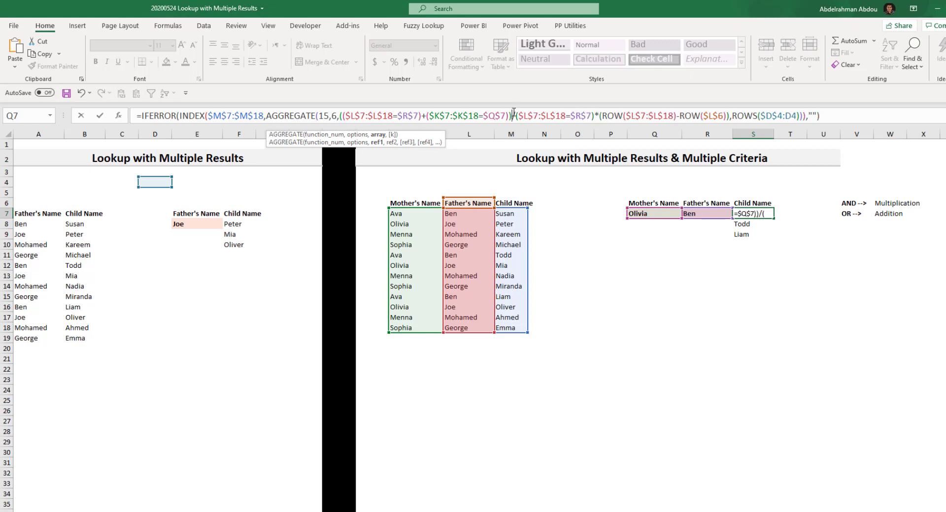
Replace the divisor's single father's-name test in S7's formula with a copy of the grouped father-or-mother tests.
drag(509, 115, 336, 119)
key(ctrl+c)
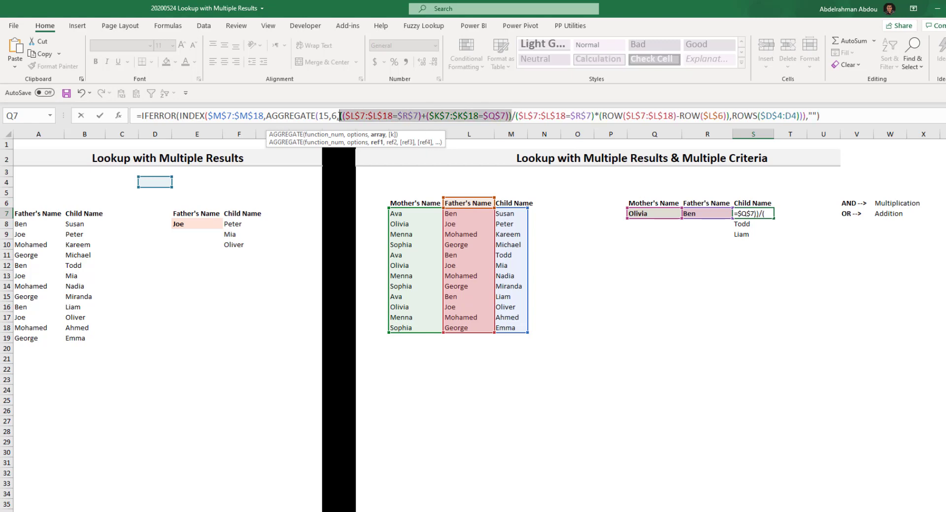
drag(515, 115, 595, 116)
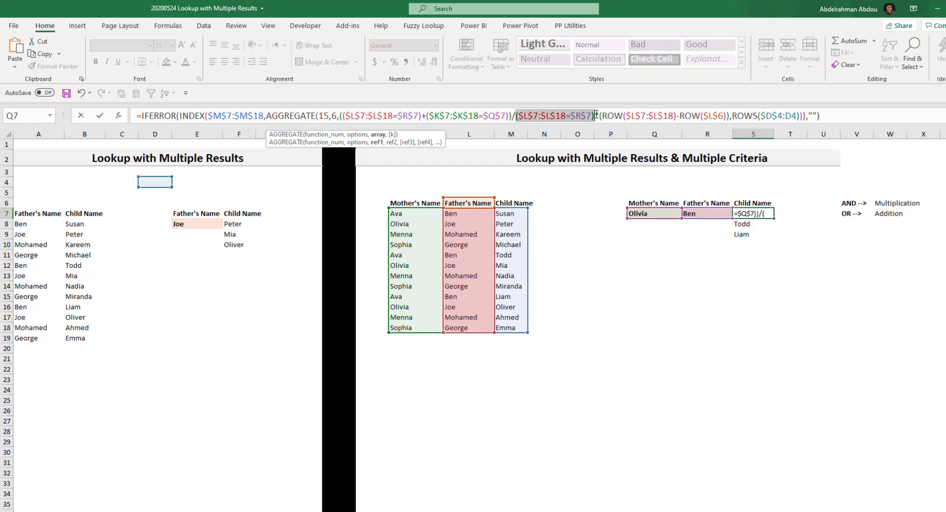
key(ctrl+v)
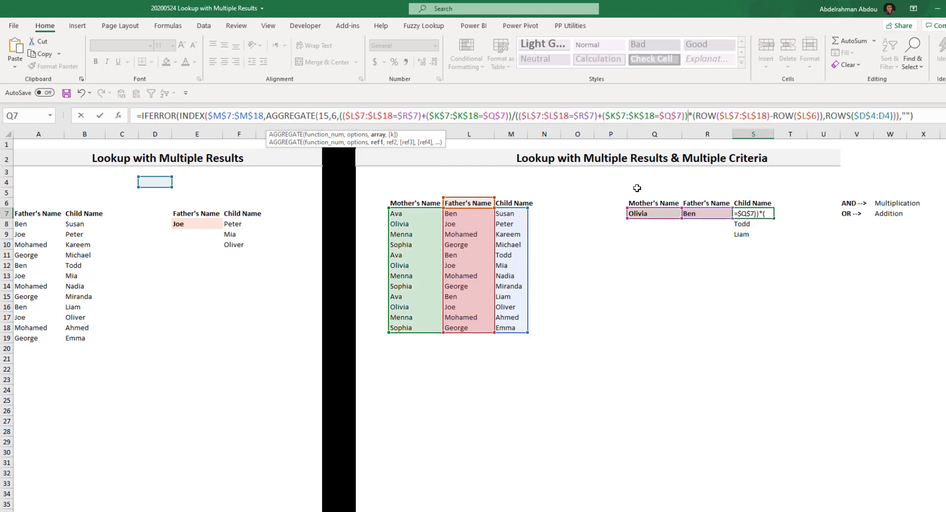
Confirm S7's OR-criteria formula and fill it down through S15.
click(398, 115)
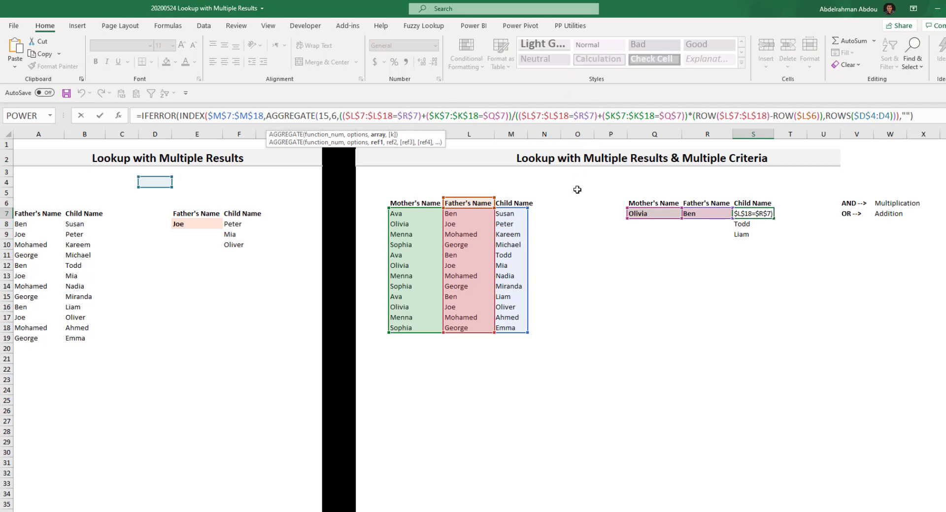
double_click(335, 115)
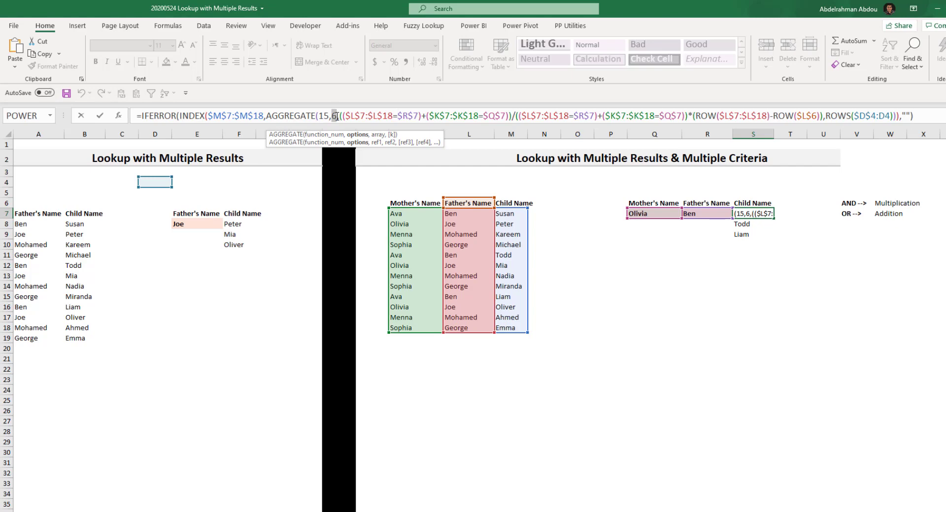
click(537, 115)
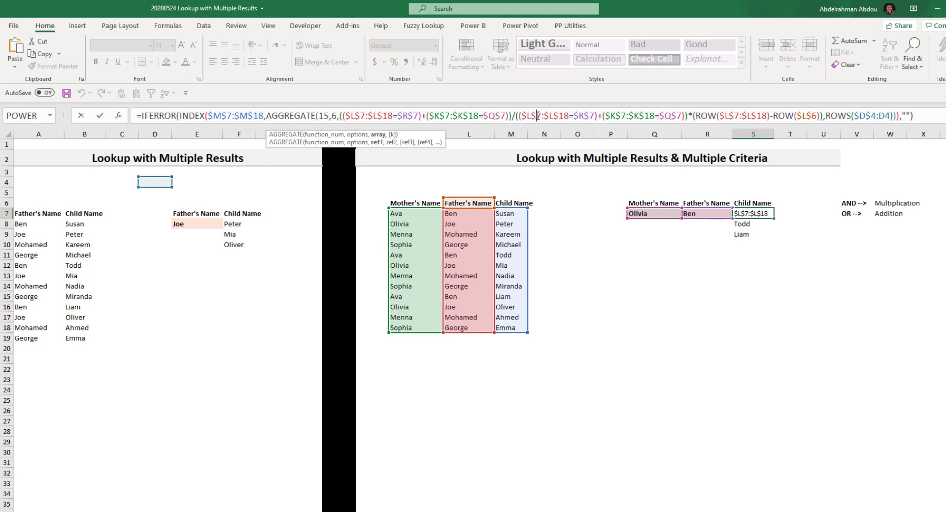
key(Return)
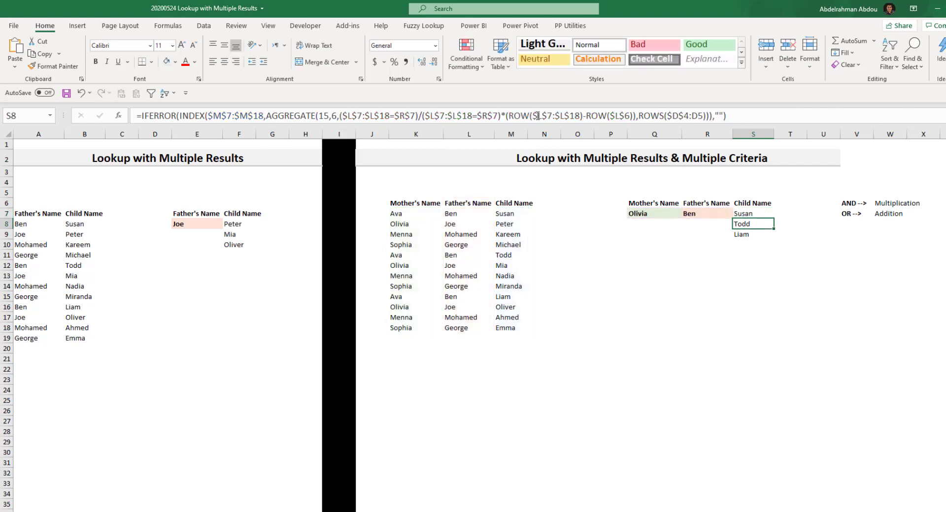
click(771, 216)
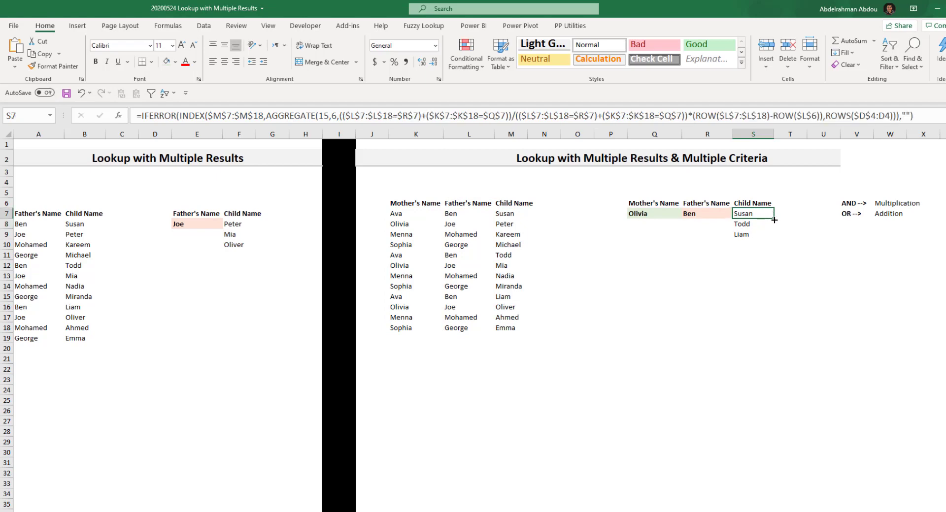
drag(774, 220, 772, 300)
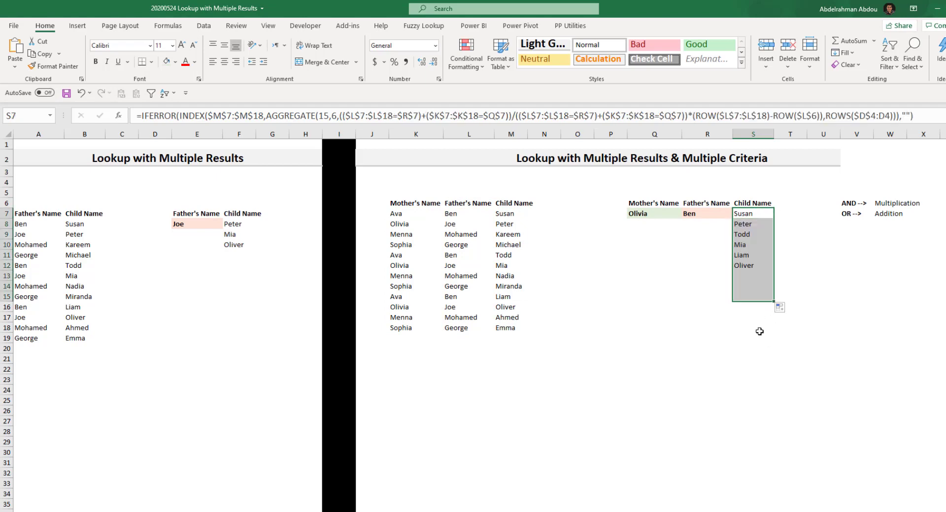
Check the filled child-name results against the criteria, and set the mother's name in Q7 to the first name in its list.
click(738, 256)
click(754, 215)
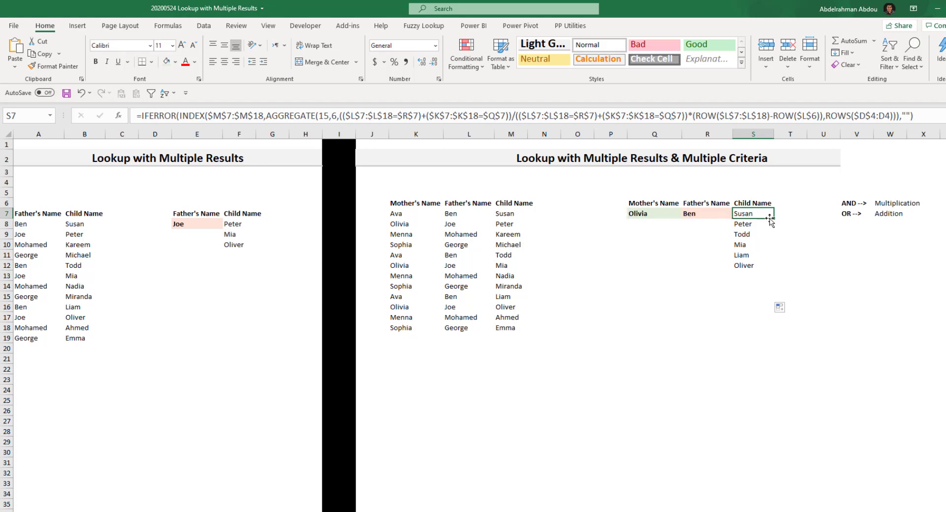
click(645, 215)
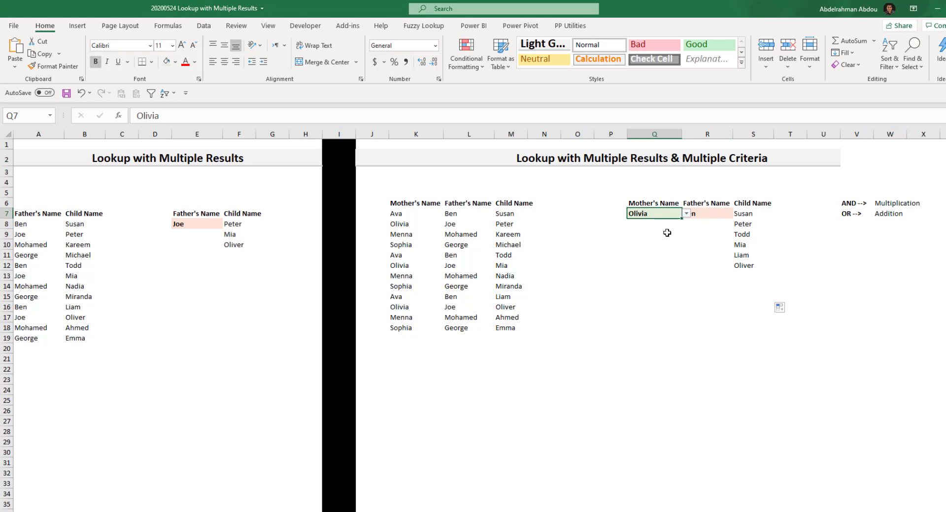
click(743, 216)
click(720, 216)
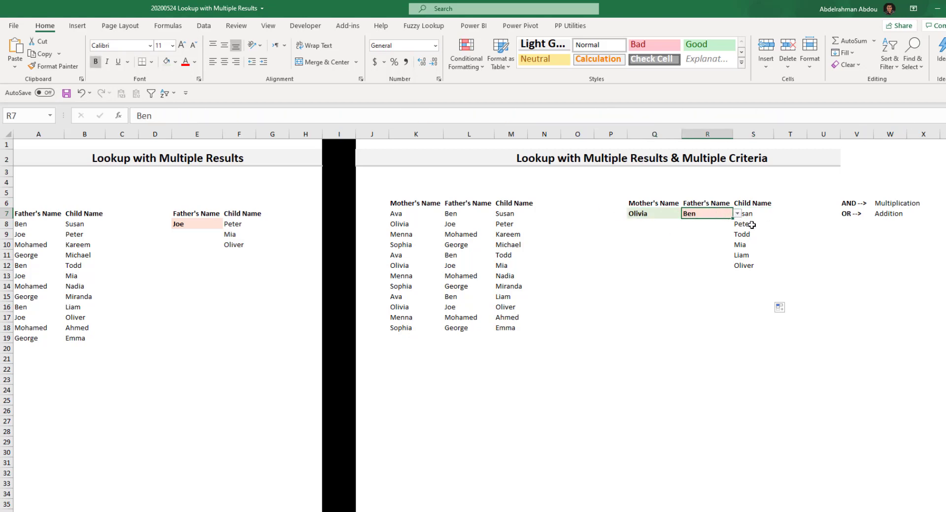
click(752, 216)
click(667, 216)
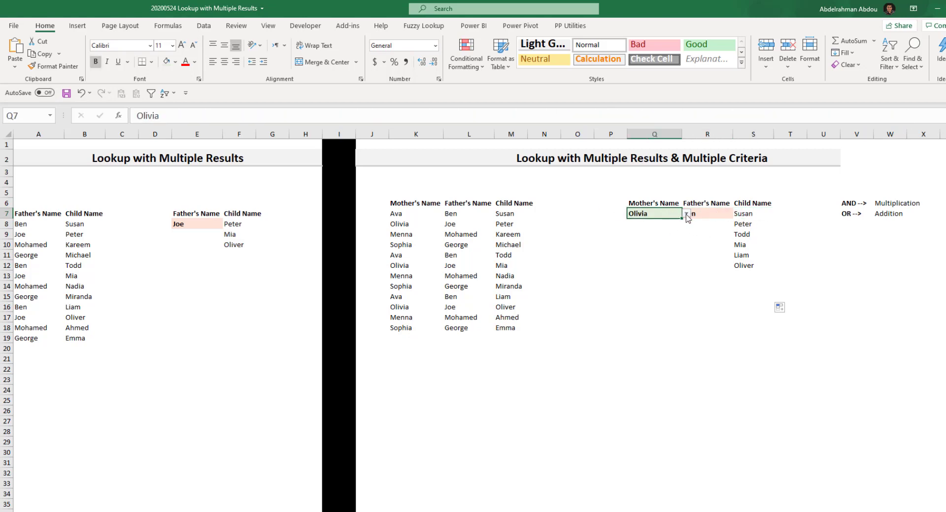
click(687, 214)
click(676, 222)
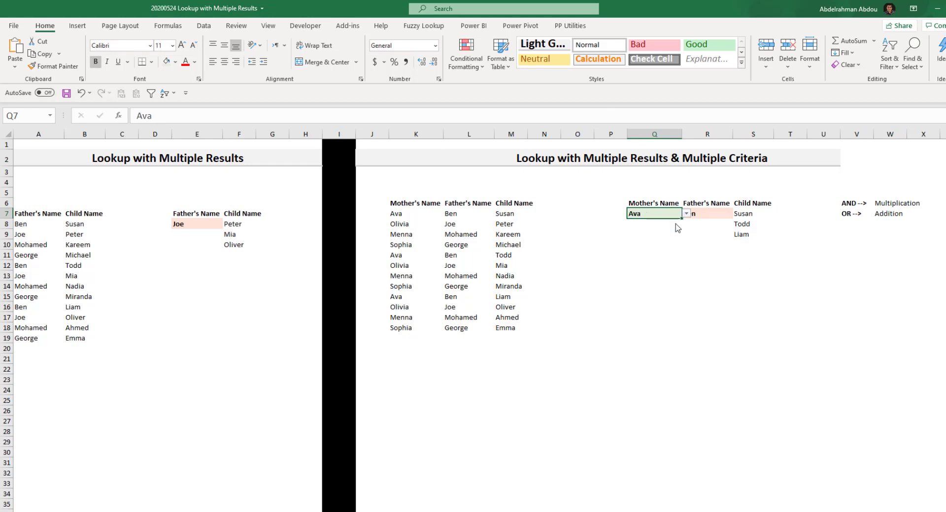
Compare the child-name formulas in S7 and S8 with the OR-as-addition note in W7.
click(697, 241)
click(748, 223)
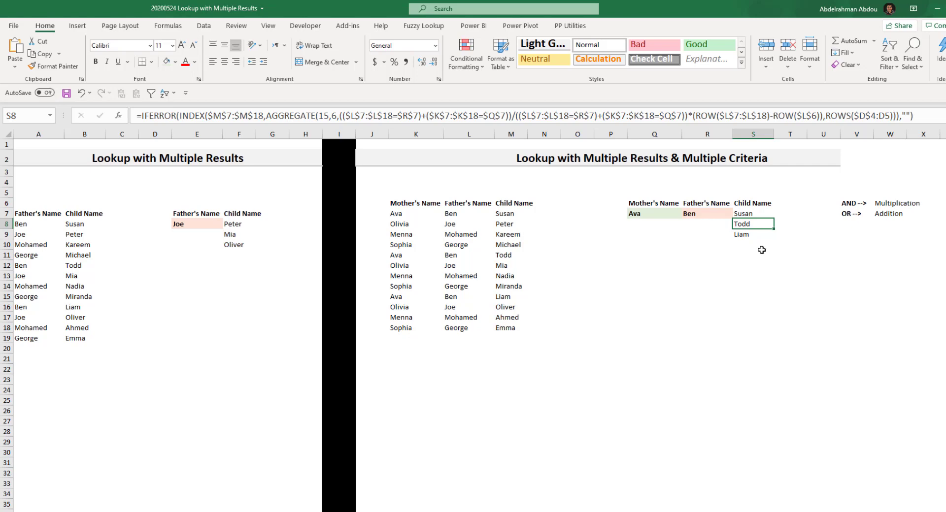
key(Up)
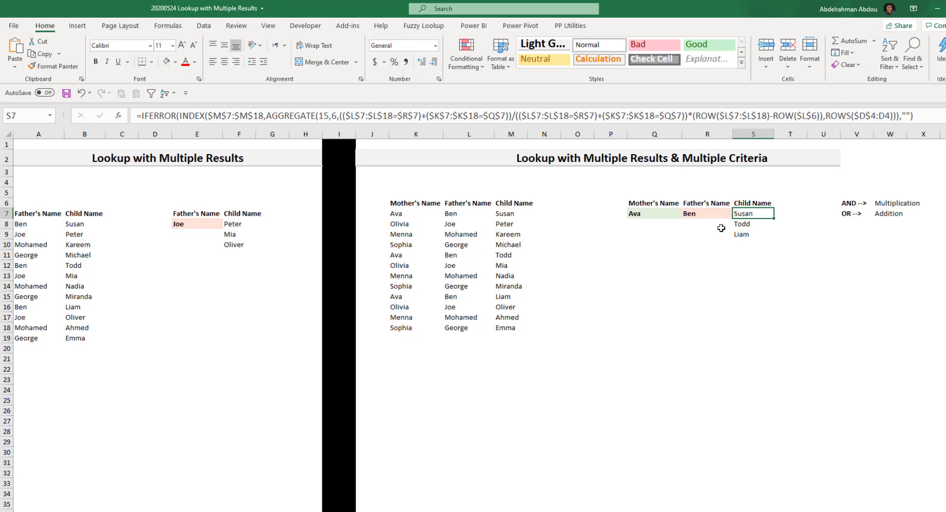
click(881, 216)
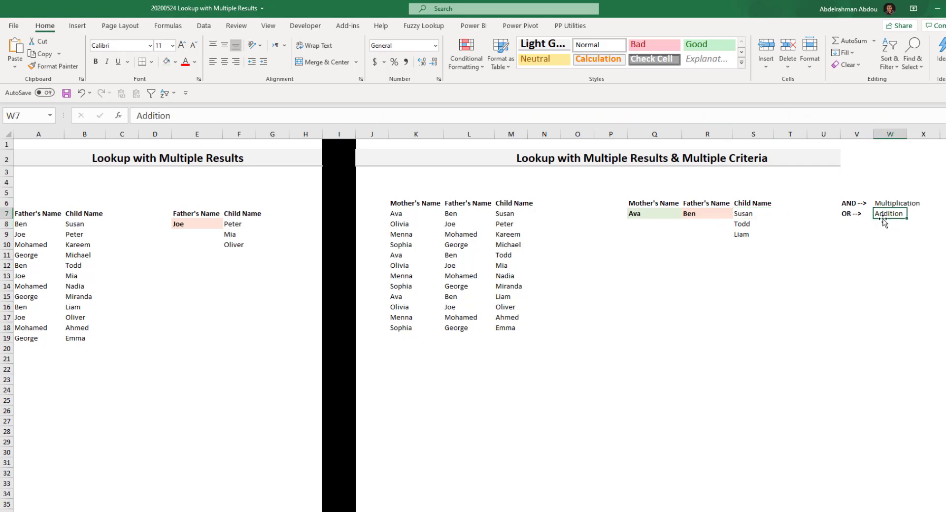
click(751, 215)
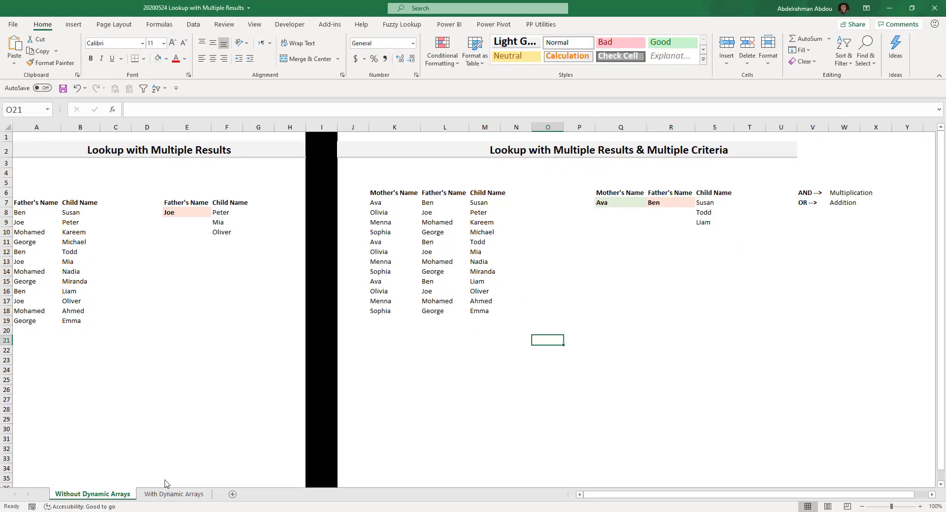
click(226, 271)
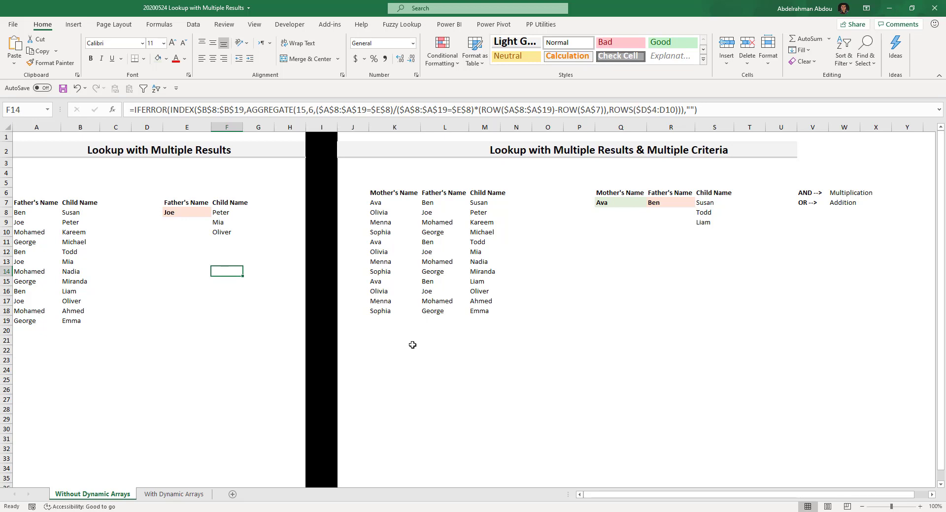
click(283, 360)
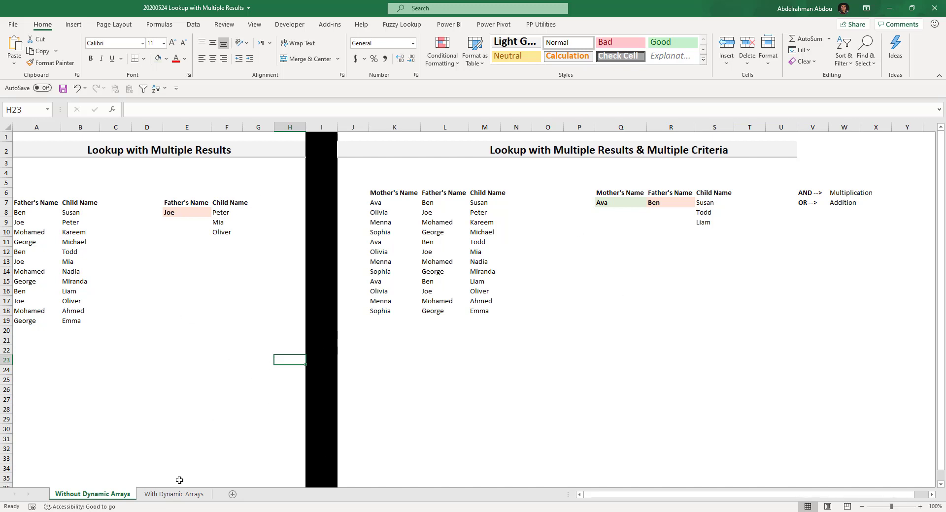
On the With Dynamic Arrays sheet, start a FILTER formula in F8 with the child names $B$8:$B$19 as the array.
click(175, 498)
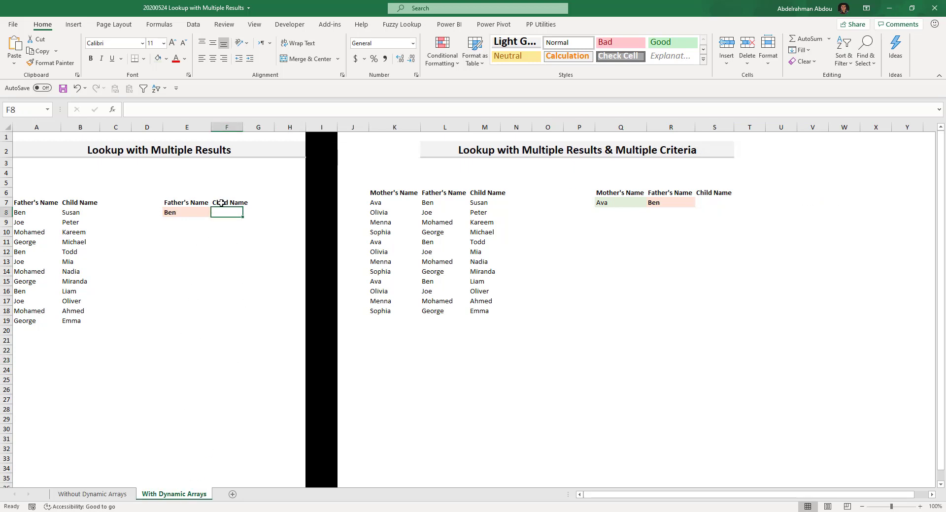
text(=fi)
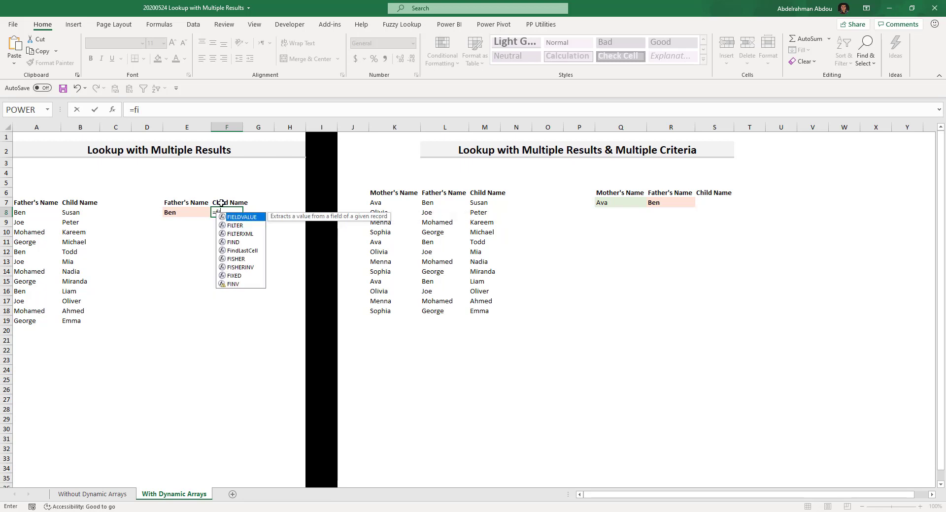
text(lter)
key(Tab)
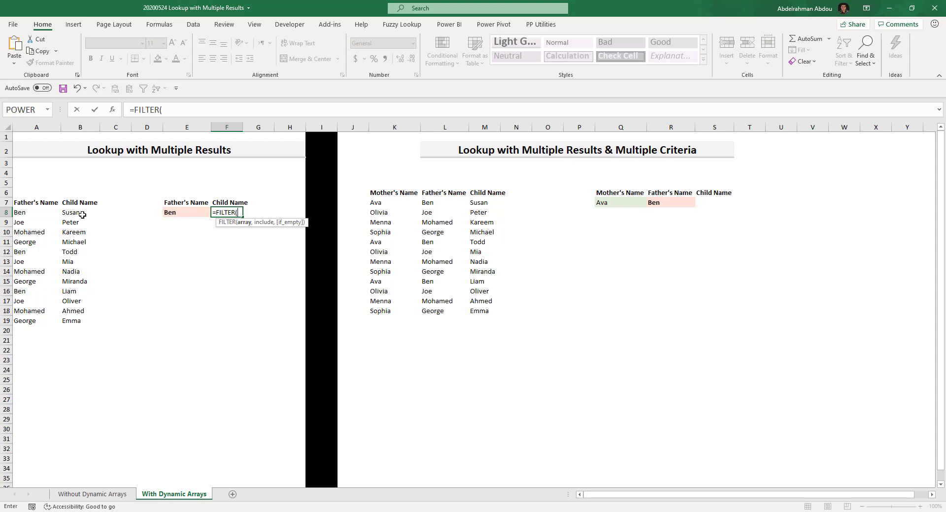
drag(81, 215, 78, 323)
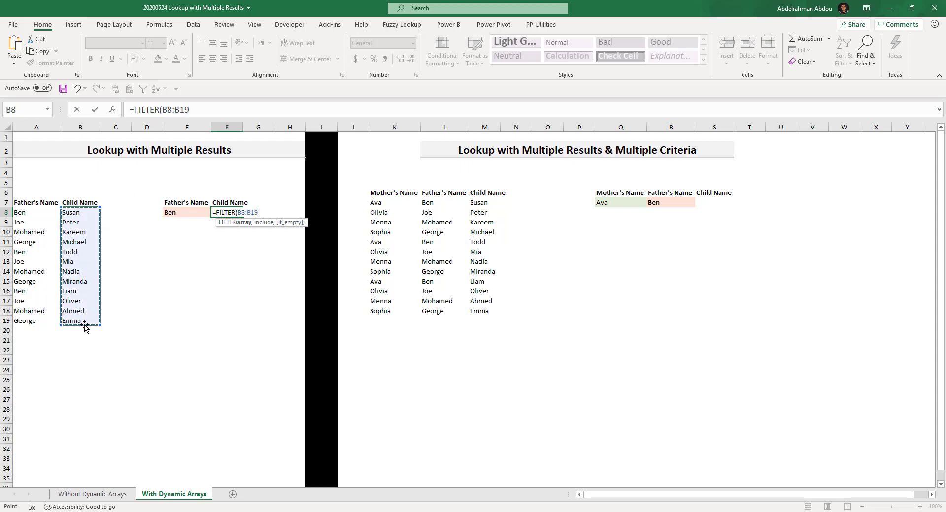
key(F4)
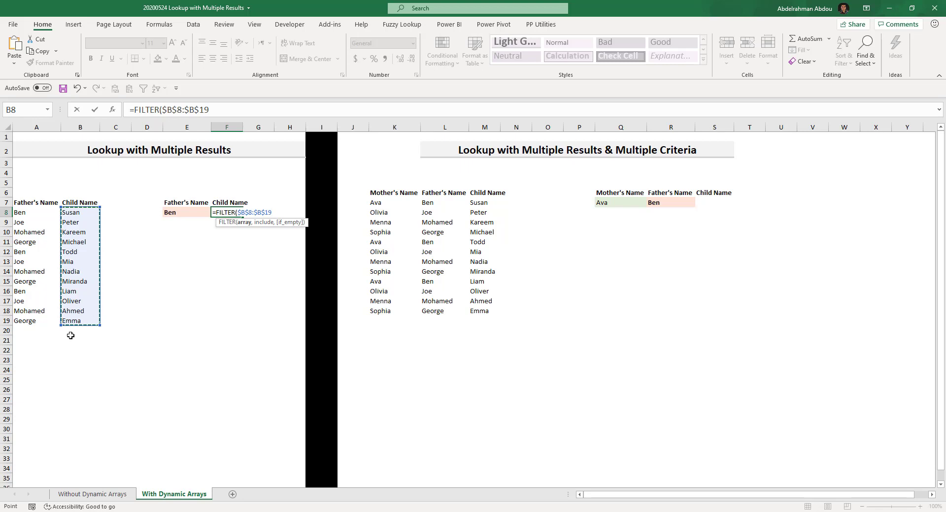
text(,)
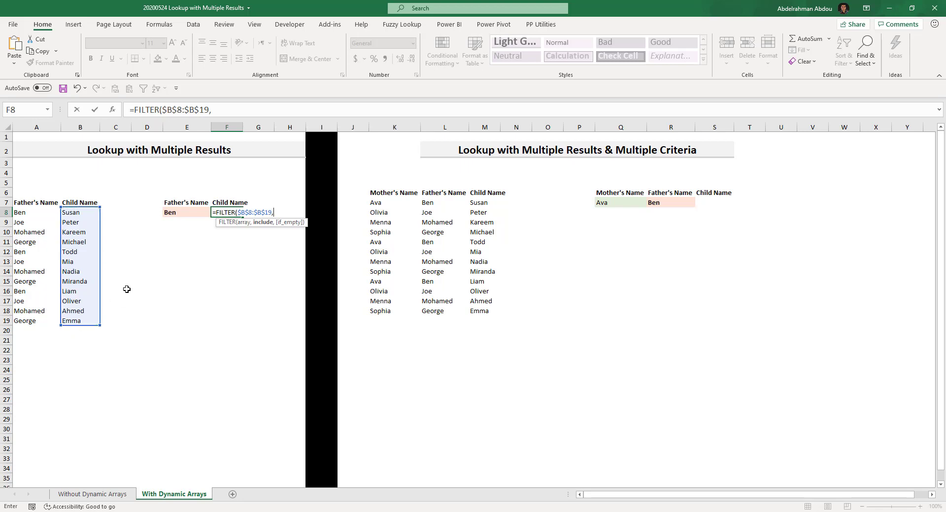
Add the include test $A$8:$A$19=$E$8 to F8's FILTER formula to match the father's name.
drag(32, 216, 25, 323)
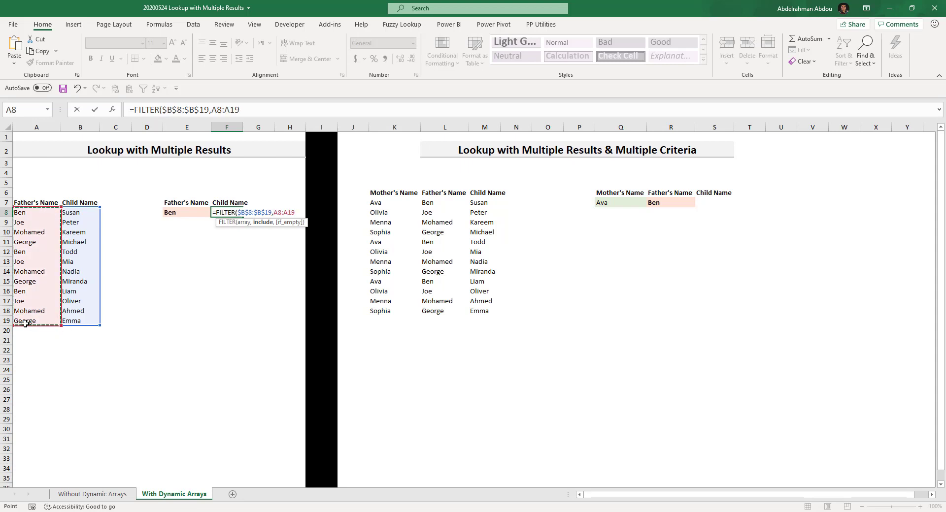
key(F4)
text(=)
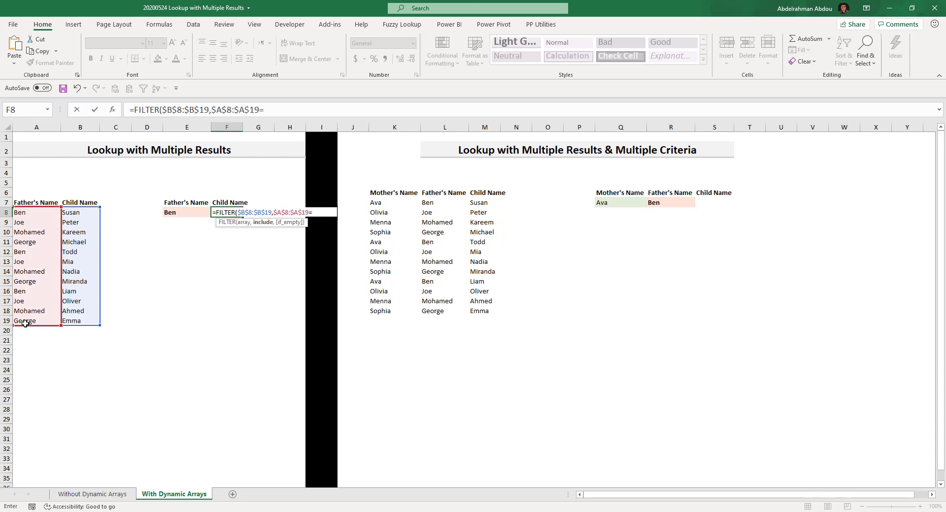
click(179, 211)
key(F4)
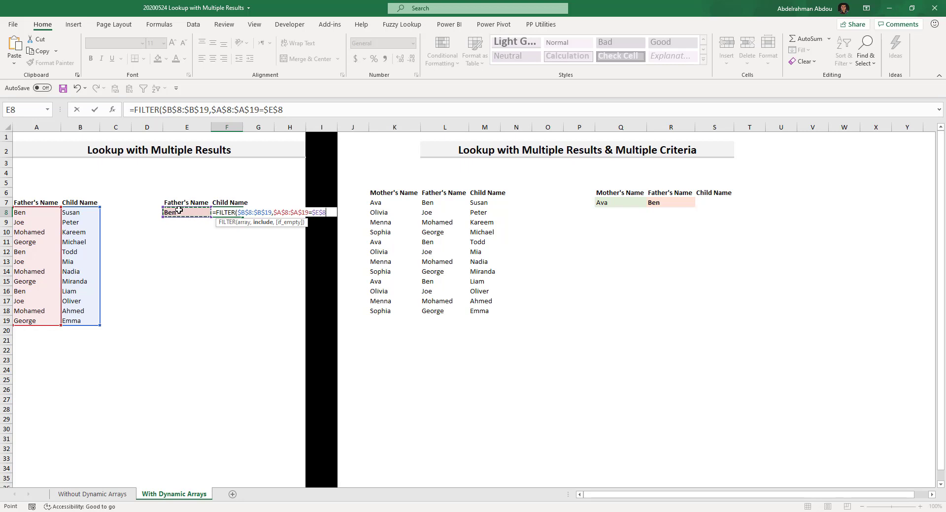
Finish F8's FILTER formula with an empty string "" for no matches and confirm it.
text(,)
click(299, 113)
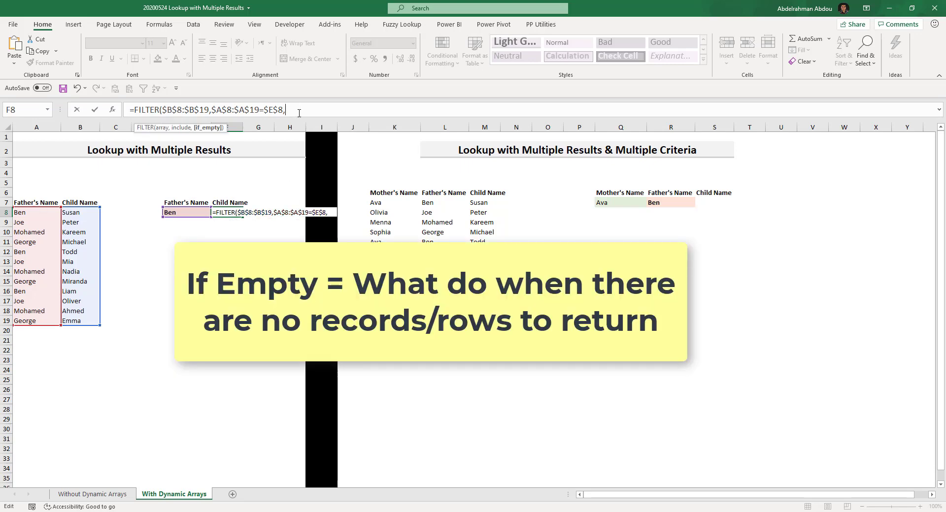
text("")
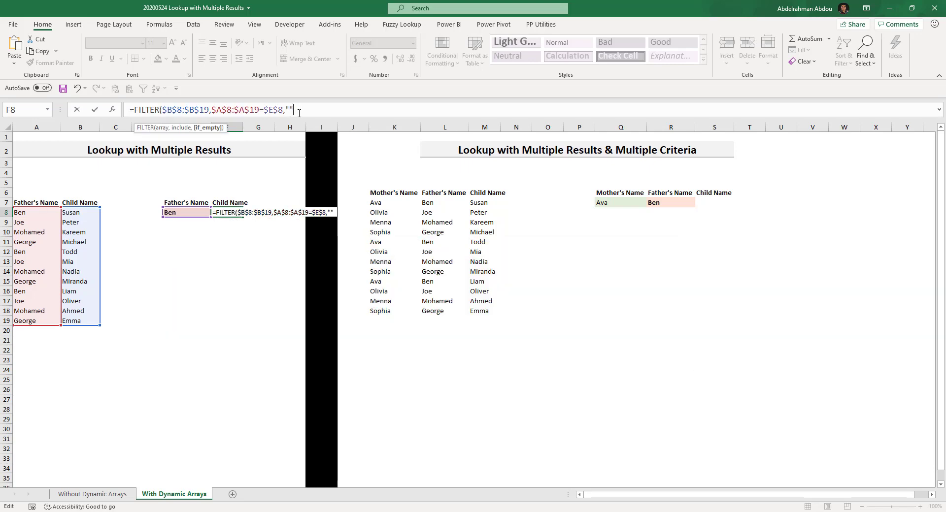
text())
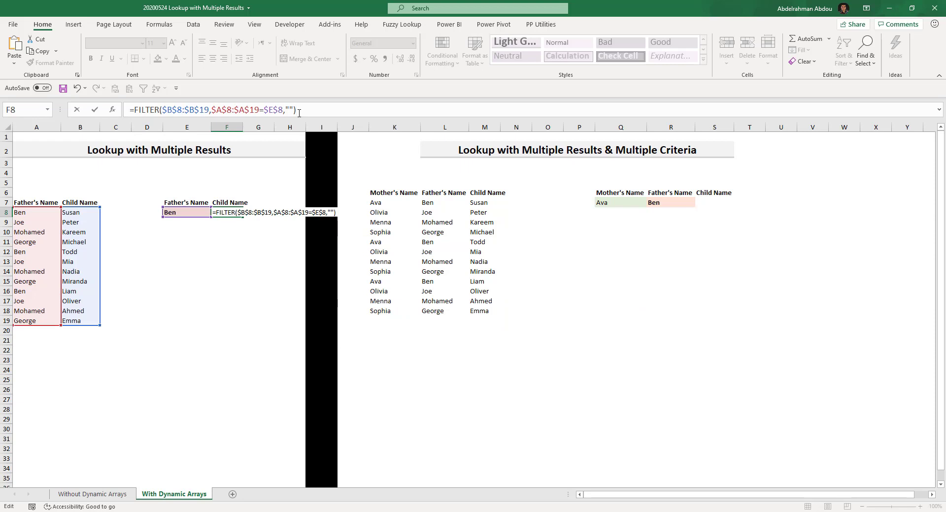
key(Return)
click(217, 212)
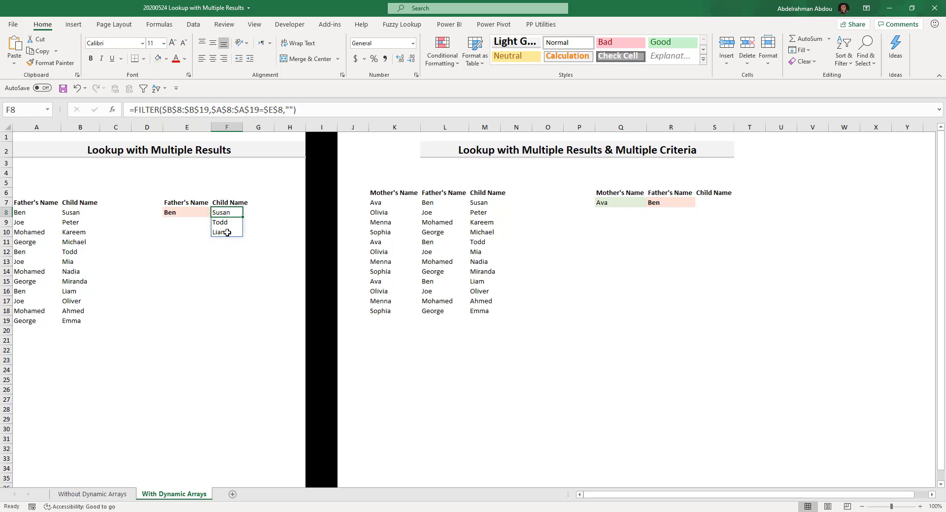
Set the father's name in E8 to the second name in its list and inspect the spilled child names from F8.
click(189, 212)
click(204, 253)
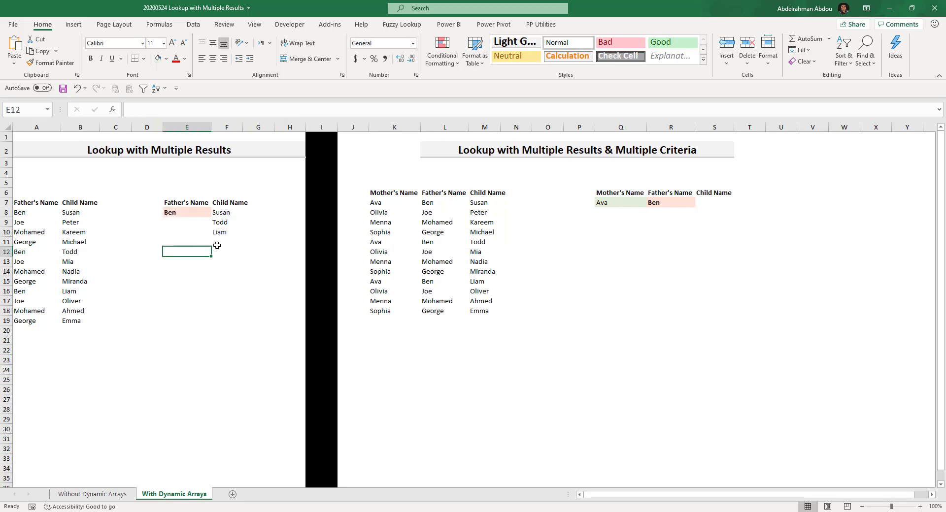
click(201, 215)
click(217, 213)
click(207, 213)
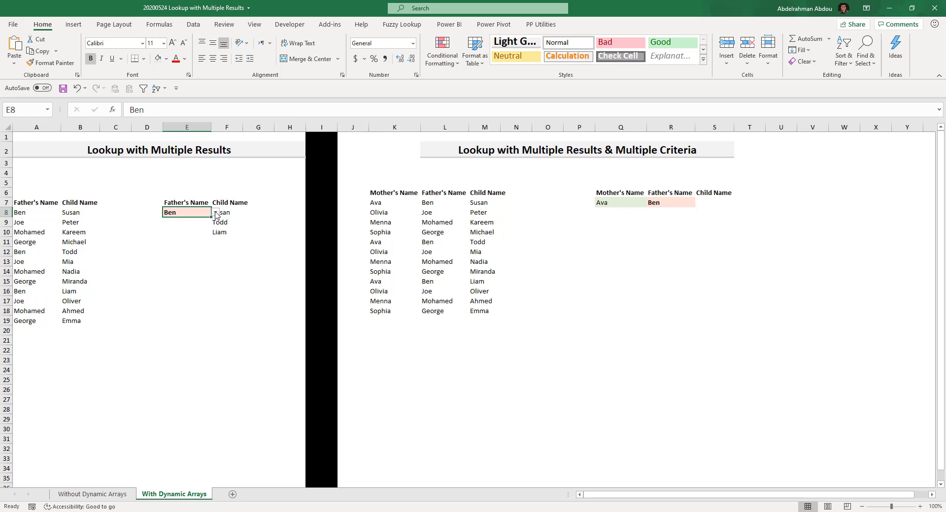
click(216, 213)
click(187, 229)
click(210, 251)
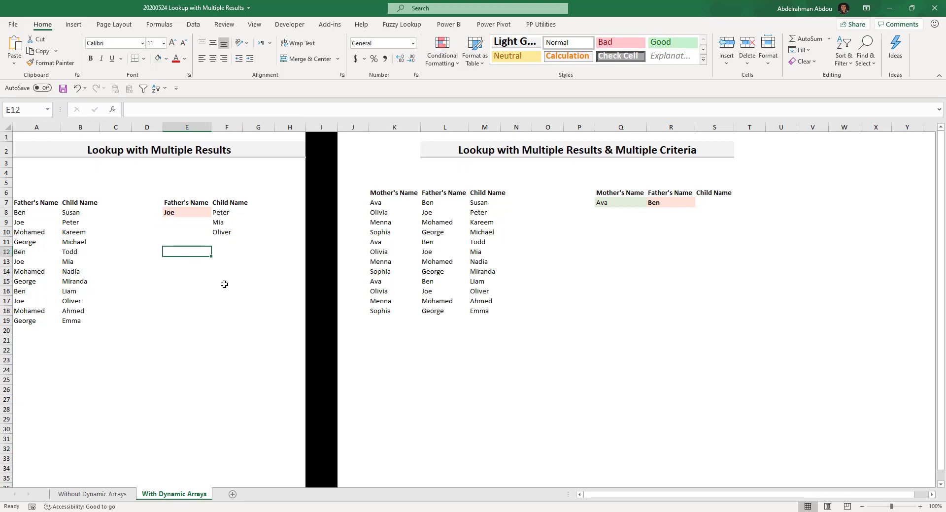
click(227, 221)
click(227, 213)
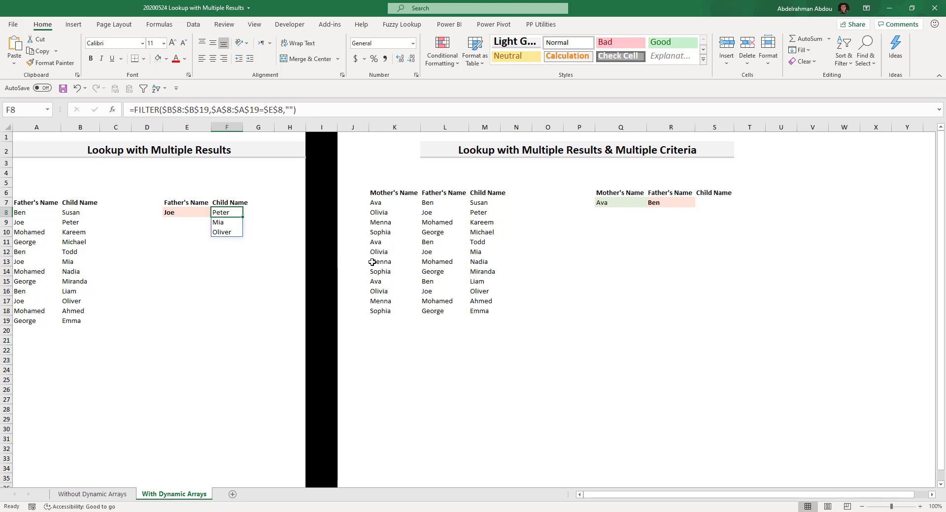
Start a FILTER formula in S7 with the child names $M$7:$M$18 as the array.
click(714, 202)
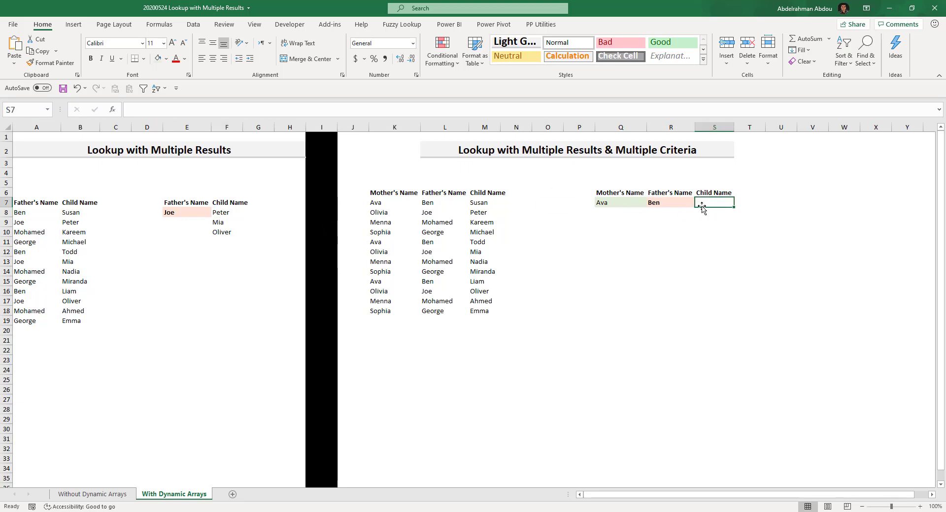
text(=fil)
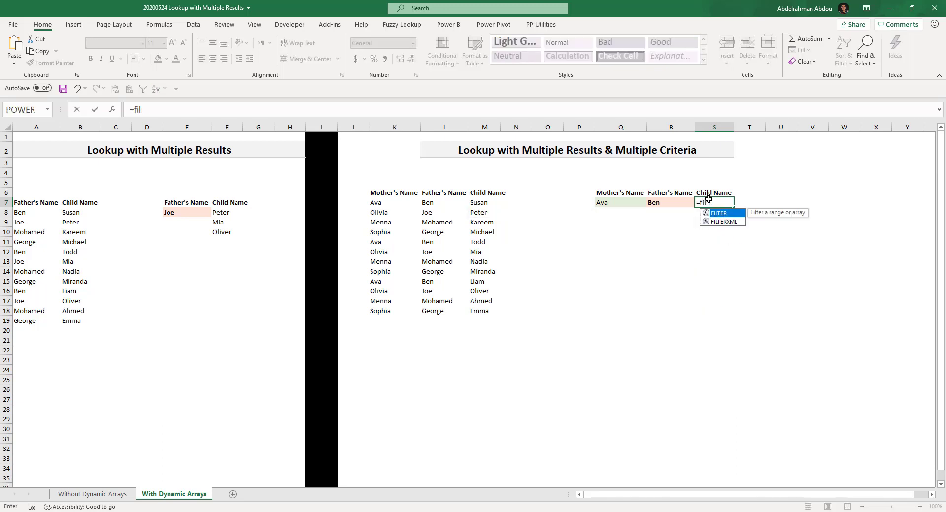
key(Tab)
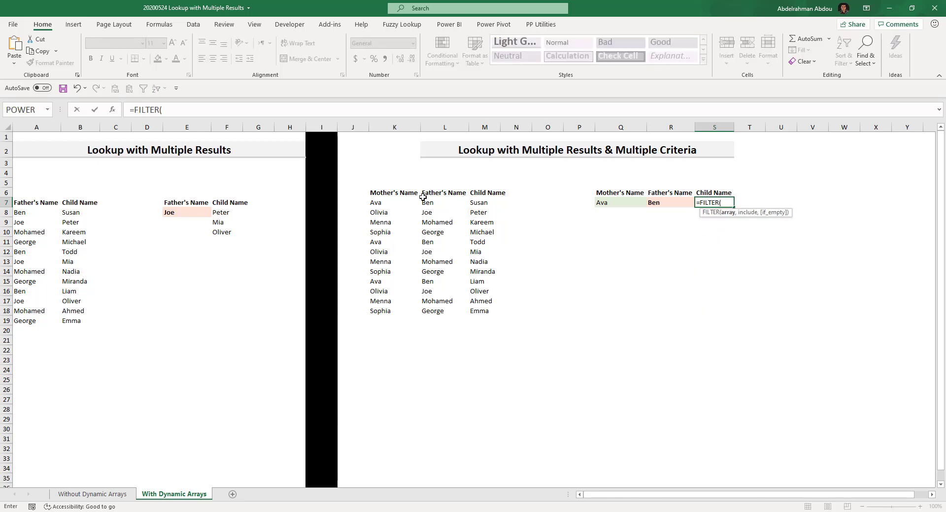
drag(474, 202, 478, 315)
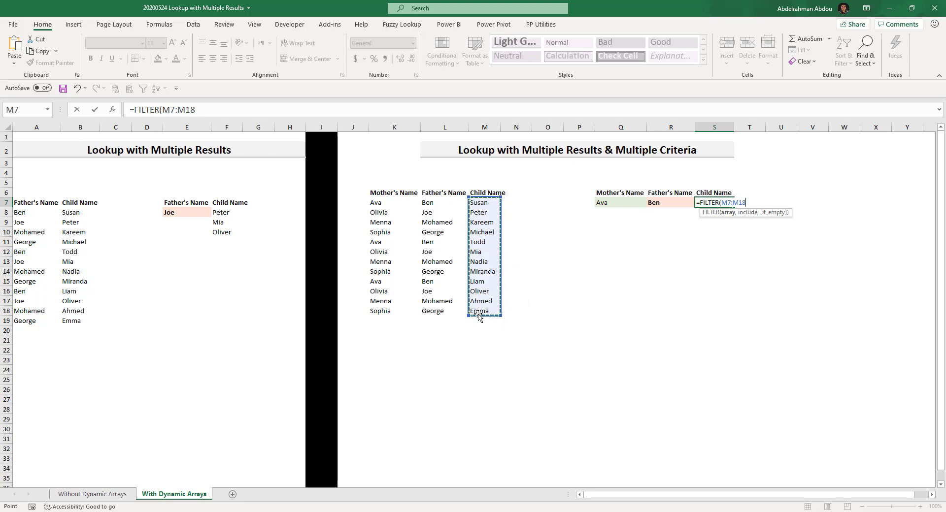
key(F4)
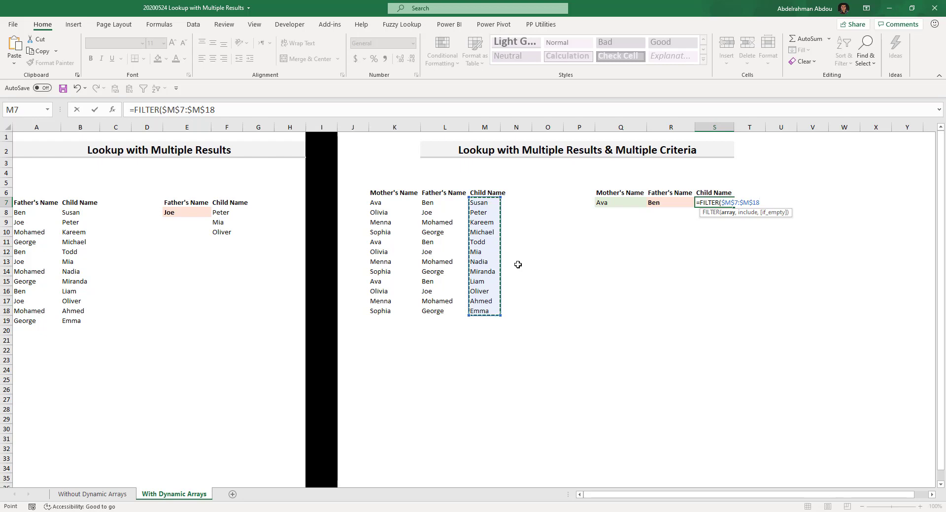
text(,)
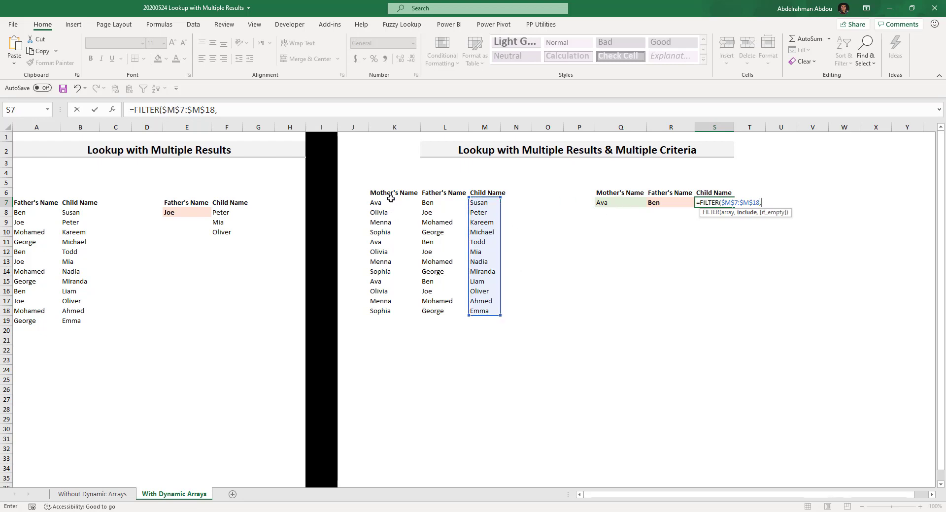
Add the mother's-name test ($K$7:$K$18=$Q$7) in parentheses as the include argument of S7's FILTER formula.
drag(391, 199, 389, 307)
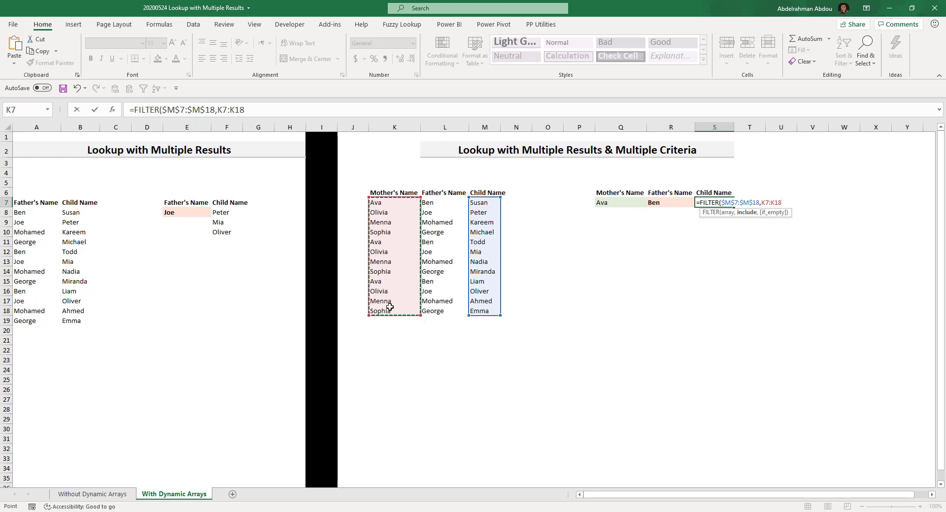
key(F4)
text(=)
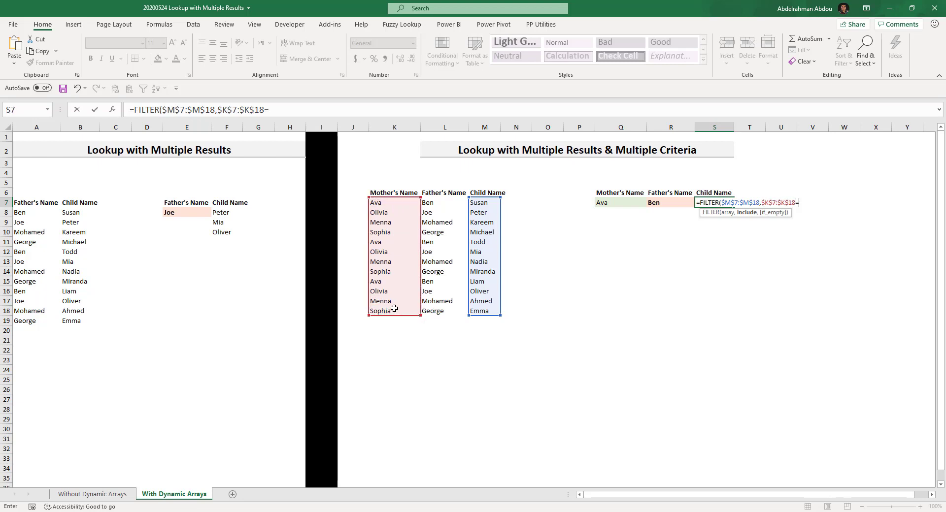
click(608, 201)
key(F4)
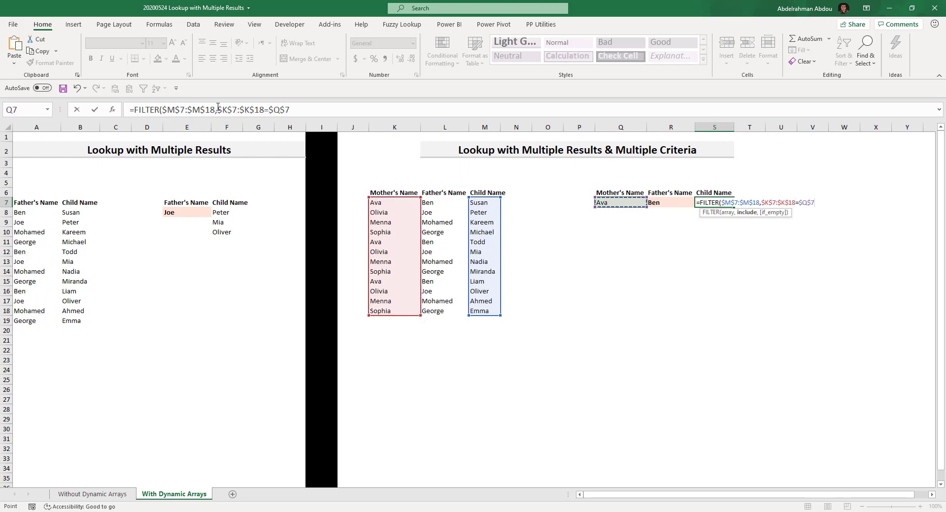
click(218, 108)
text(()
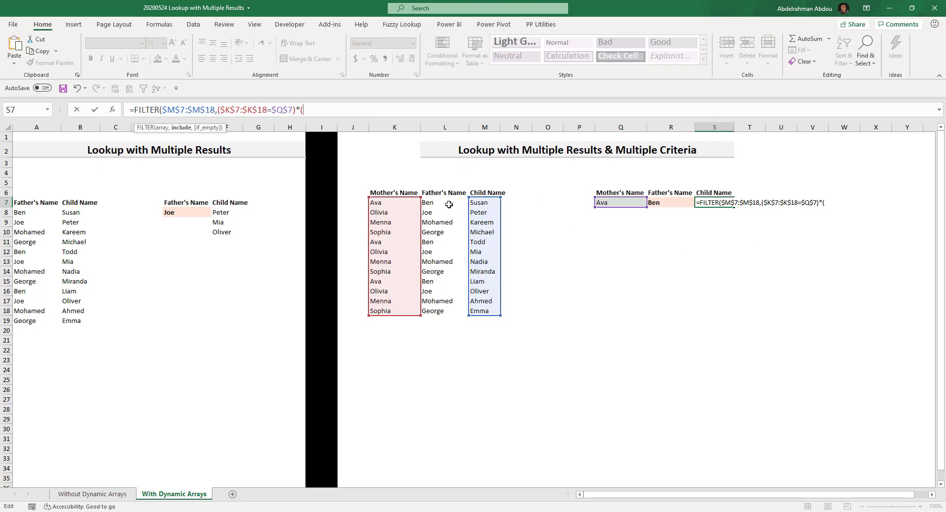
Multiply the mother's-name test in S7 by the father's-name test ($L$7:$L$18=$R$7) for the AND criteria.
drag(447, 205, 446, 312)
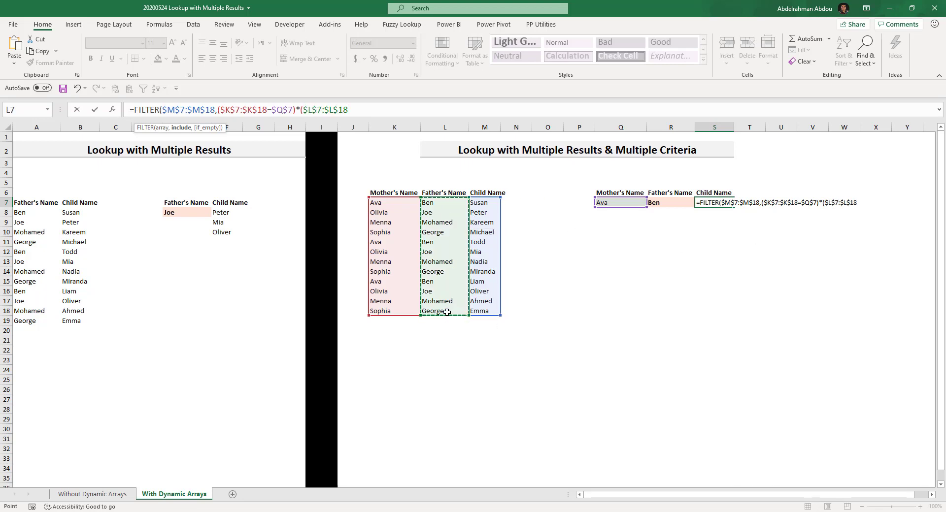
text(=)
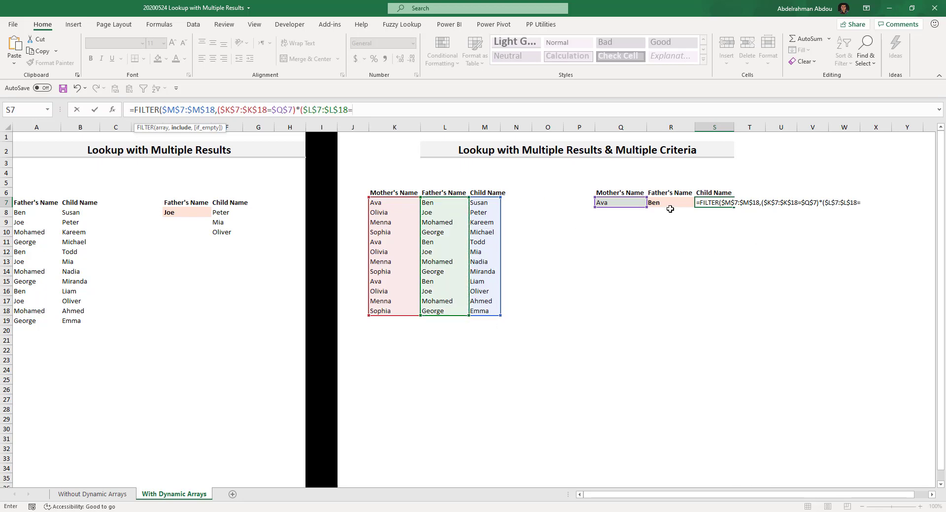
click(668, 204)
key(F4)
text())
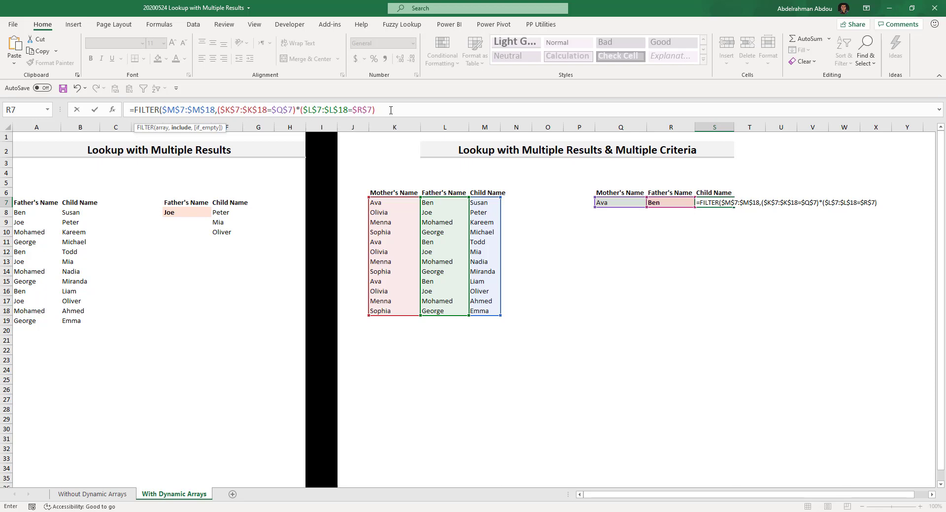
Finish S7's AND-criteria FILTER formula with an empty string "" for no matches and confirm it.
text(,""))
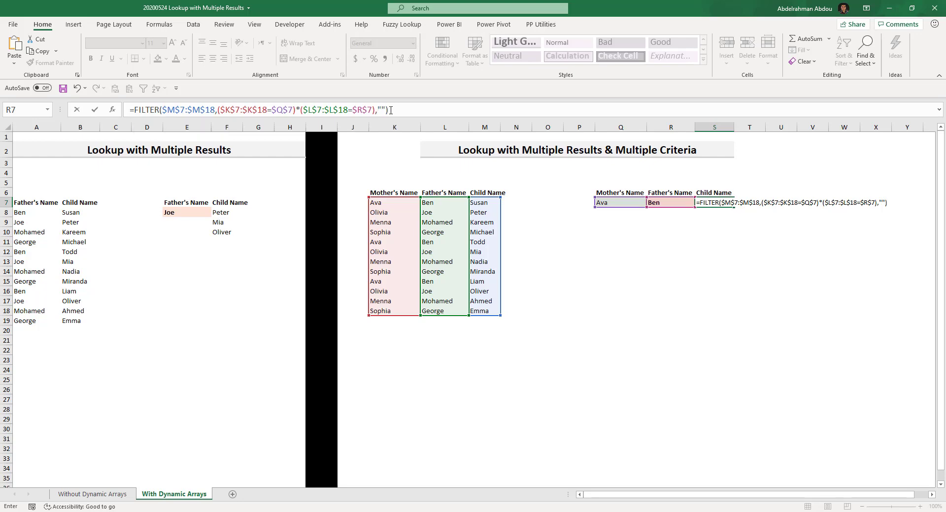
key(Return)
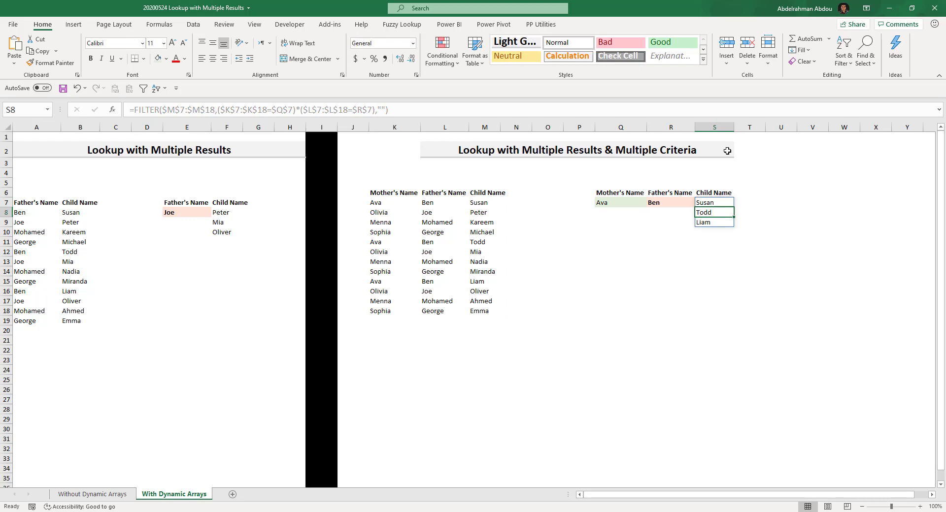
click(721, 202)
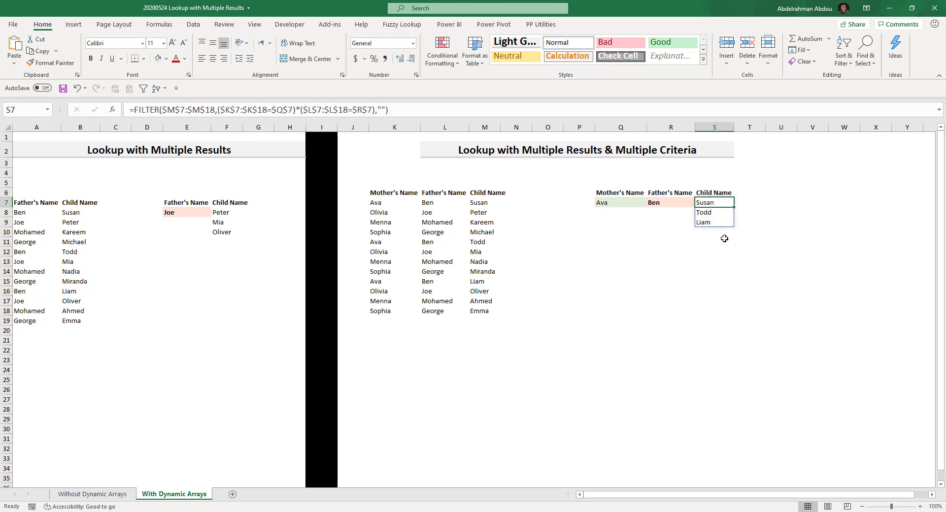
Set the mother's name in Q7 to the second name in its list to test S7's AND criteria.
click(620, 206)
click(650, 203)
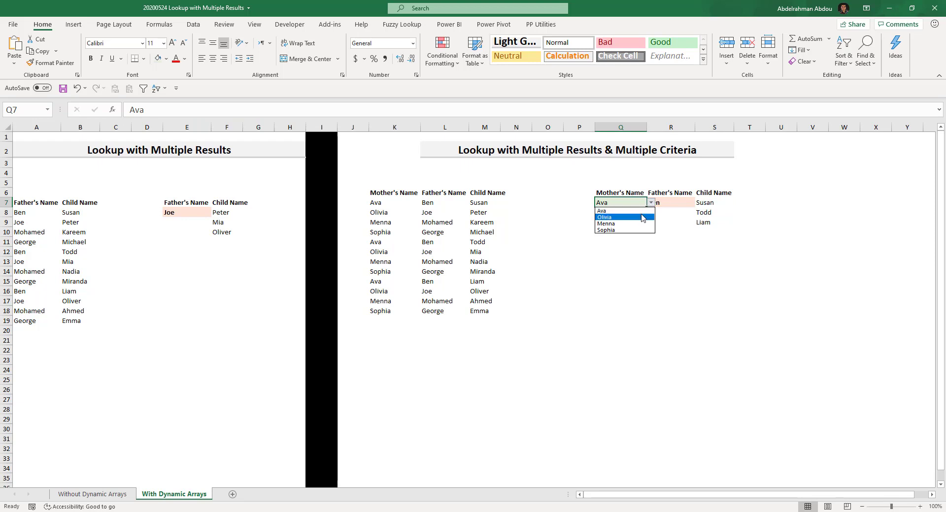
click(643, 217)
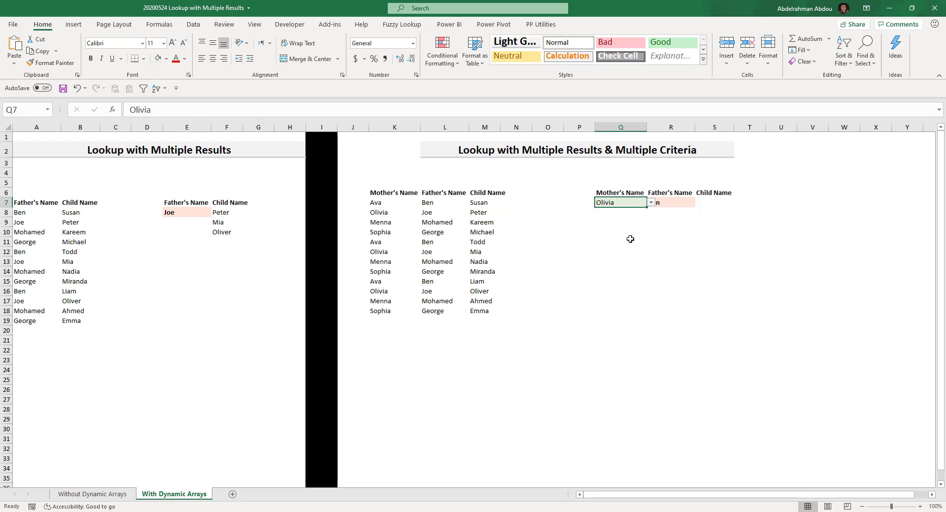
click(700, 214)
click(684, 201)
click(631, 201)
click(689, 205)
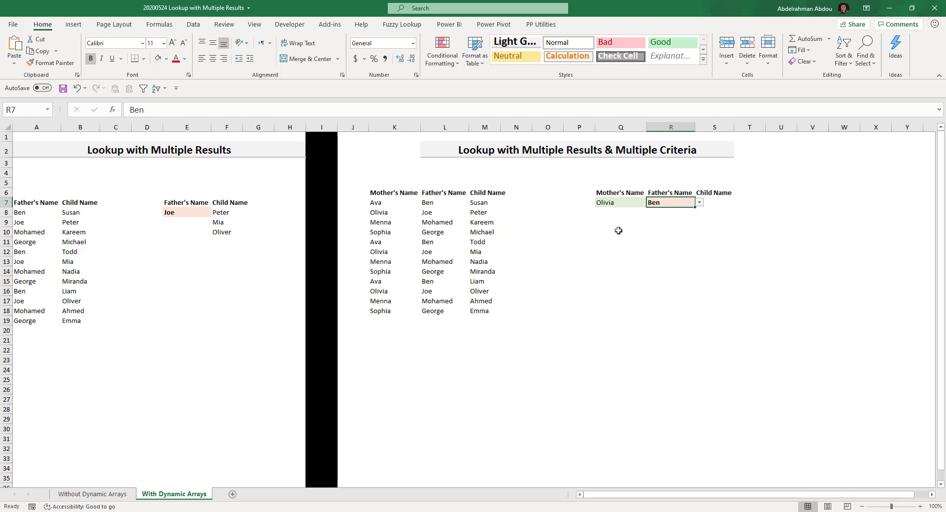
click(632, 206)
click(661, 204)
Try joining the mother's-name and father's-name tests in S7 with + for OR criteria, and undo the change.
click(715, 206)
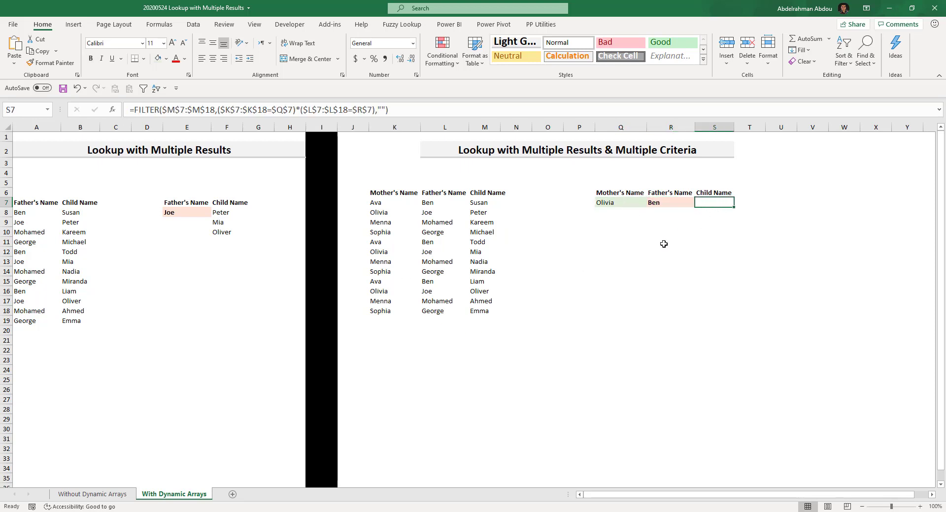
click(302, 110)
key(BackSpace)
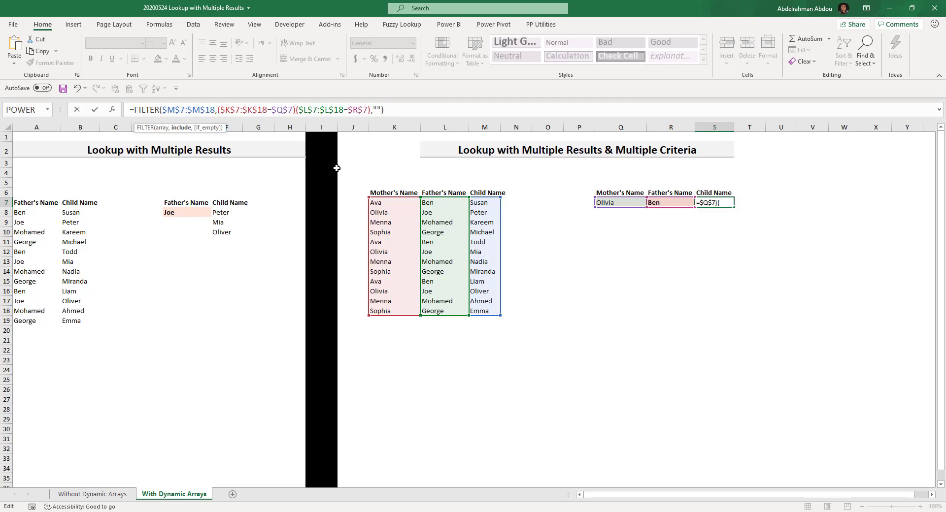
text(+)
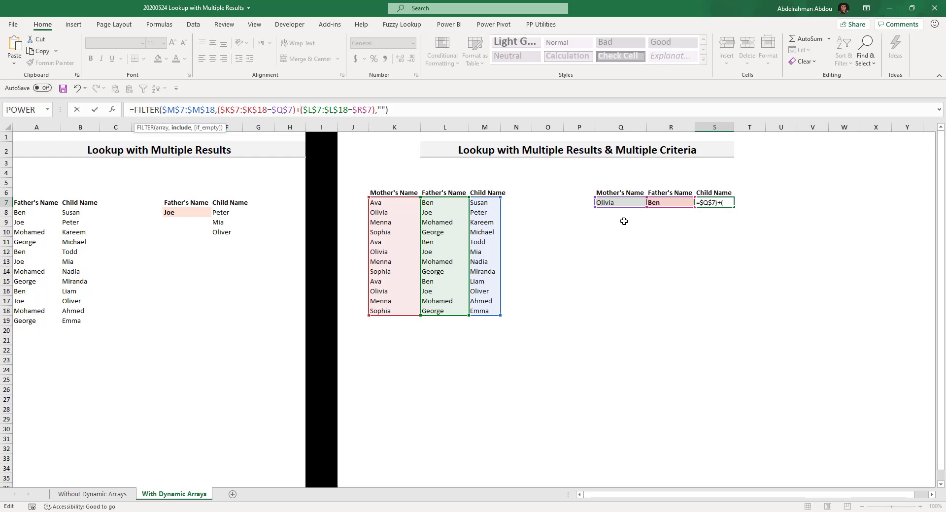
key(Return)
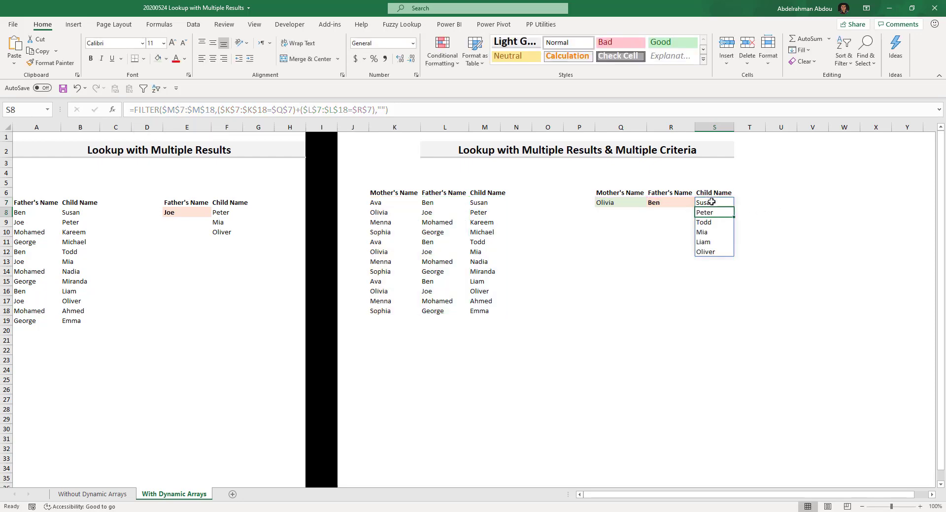
key(ctrl+z)
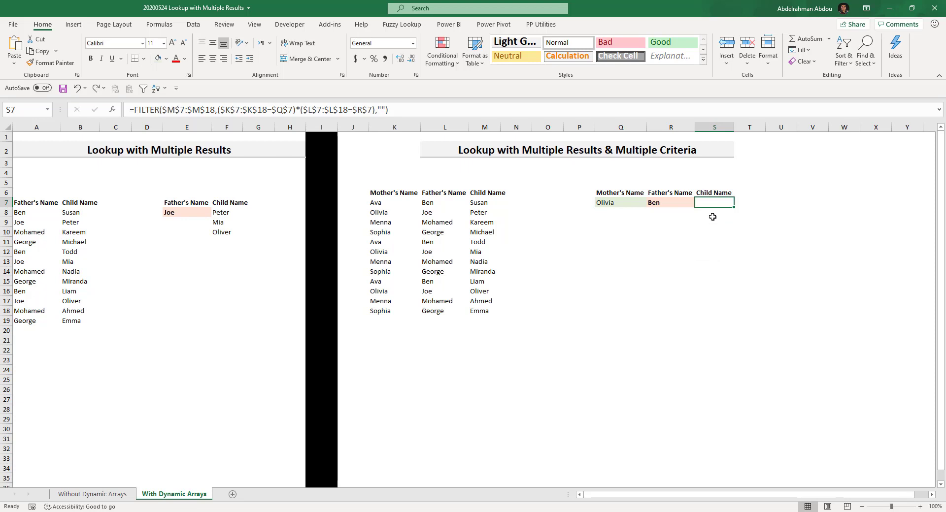
Enter the dummy text "safasf" in S8, directly below the FILTER formula, to block its spill range.
drag(712, 221, 711, 217)
click(715, 212)
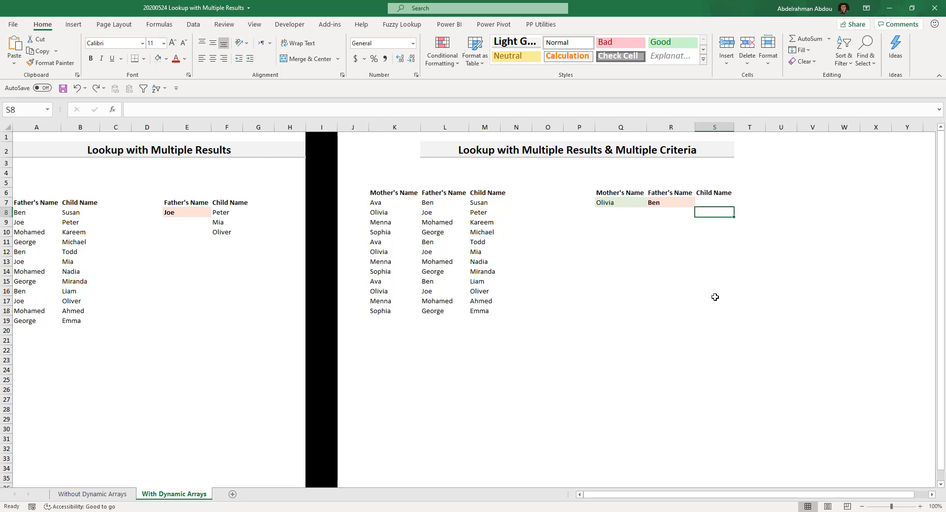
text(safasf)
key(Return)
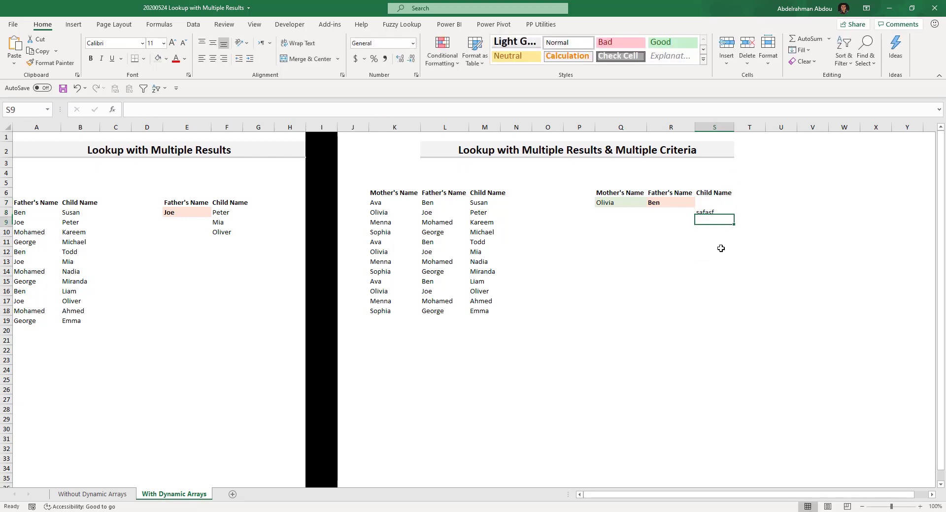
Replace the * between the two parent-name tests in S7's FILTER formula with + for OR criteria.
click(704, 202)
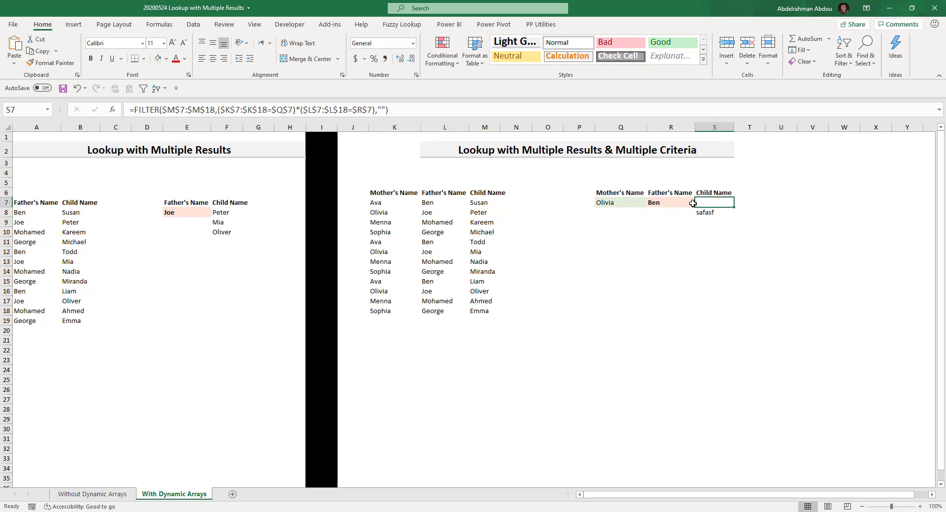
key(F2)
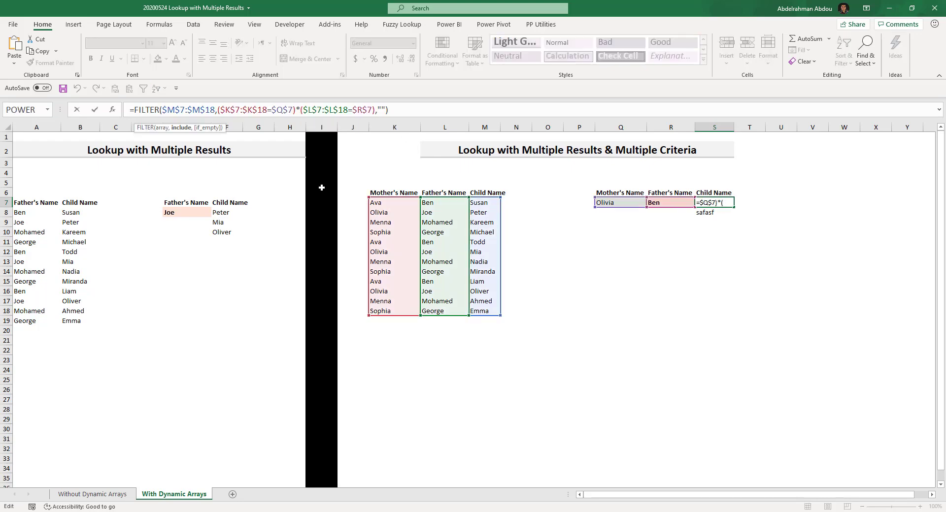
key(BackSpace)
text(+)
key(Return)
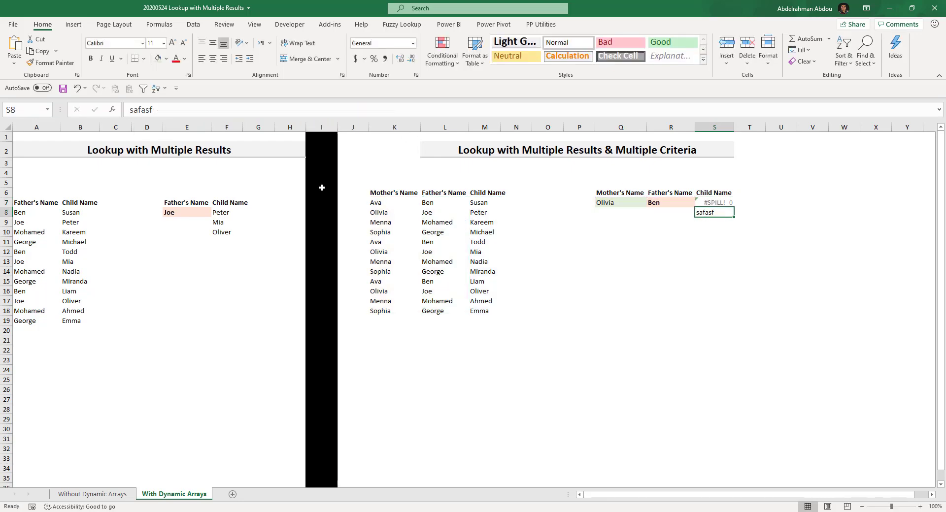
Clear the dummy text from S8 to free S7's spill range.
click(709, 203)
click(709, 216)
key(Delete)
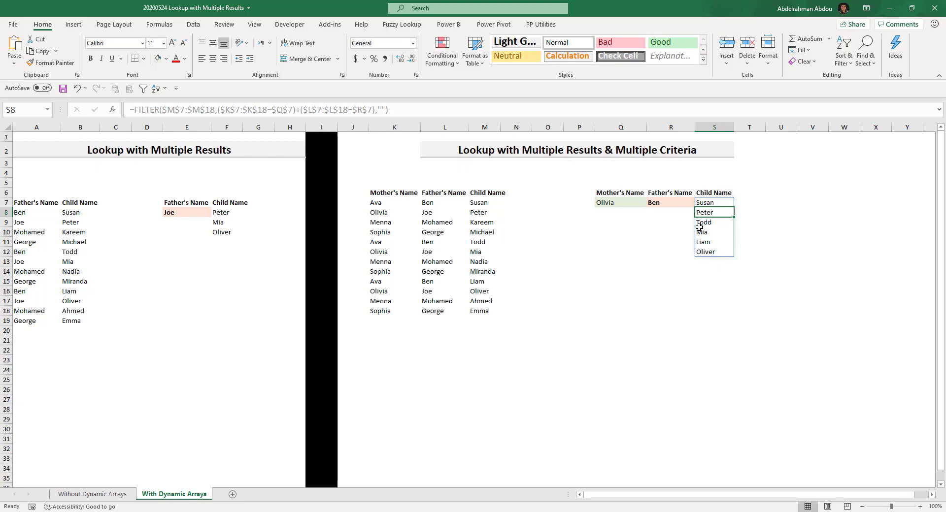
Change the array argument of S7's FILTER formula to $K$7:$M$18 to return the mother's, father's and child's names.
click(707, 201)
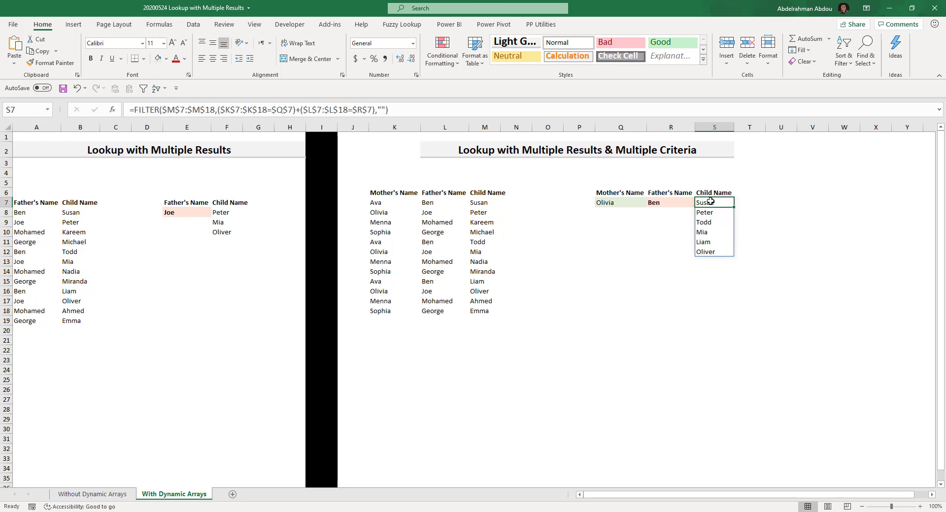
click(199, 112)
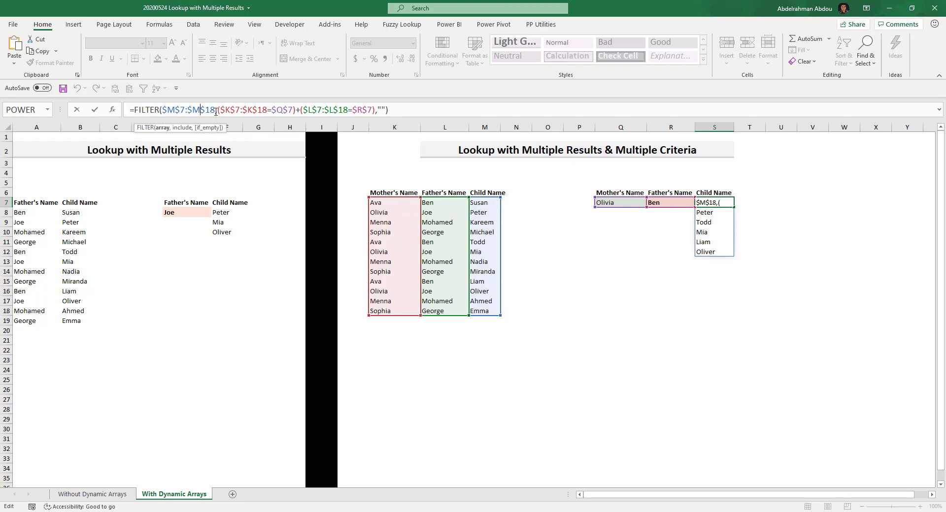
drag(214, 111, 159, 110)
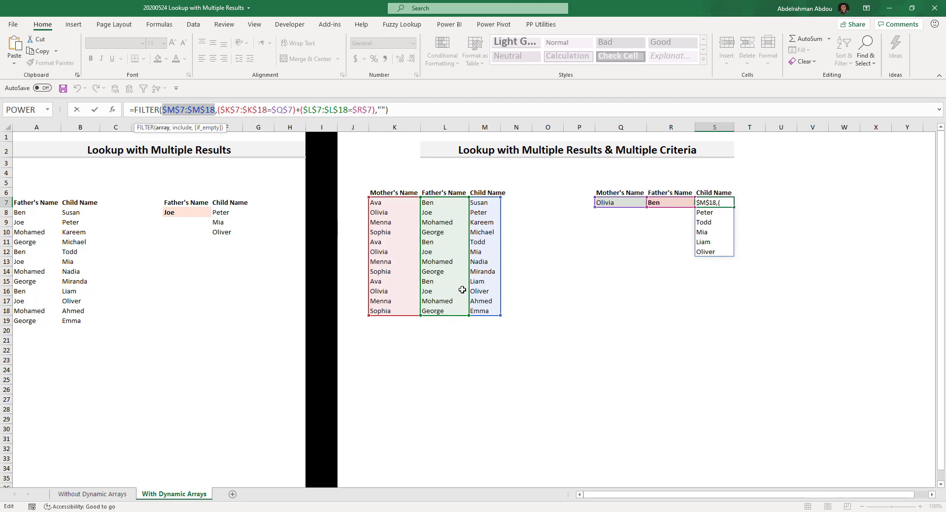
drag(387, 203, 487, 311)
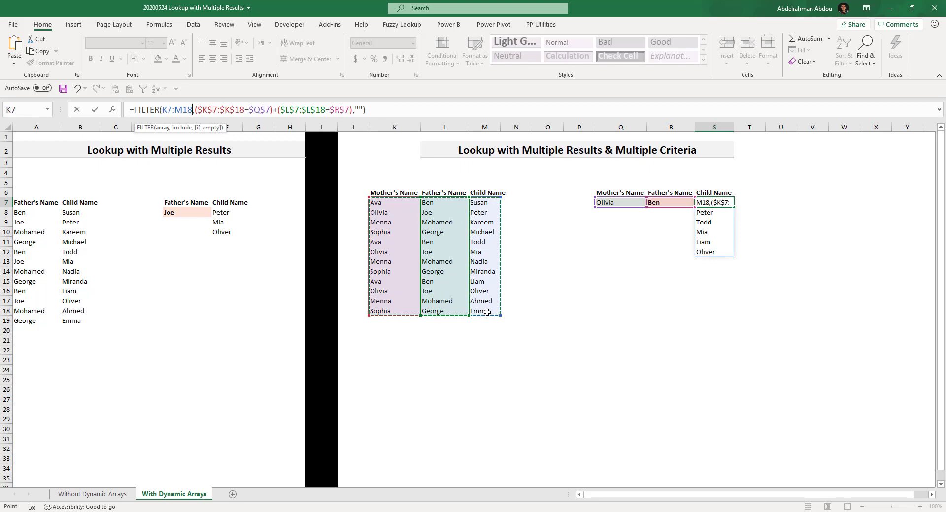
key(F4)
key(Return)
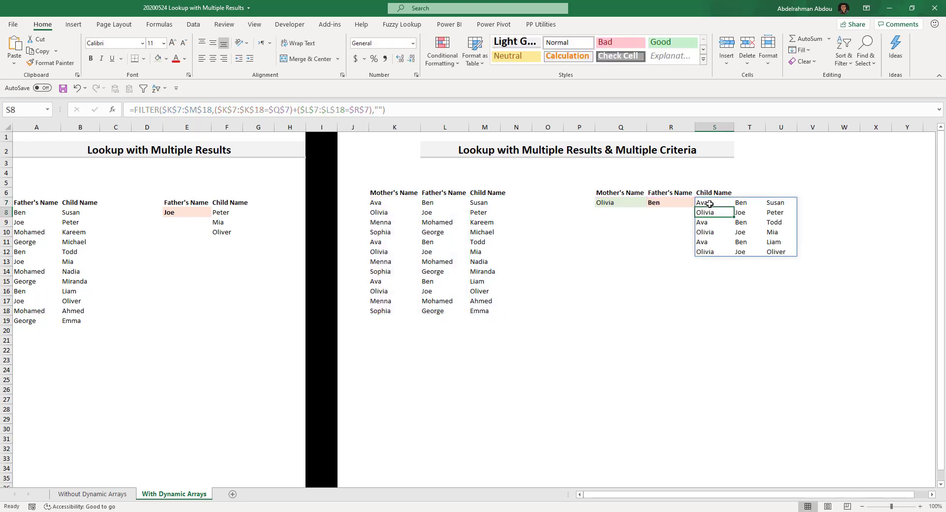
drag(711, 204, 787, 209)
click(749, 262)
click(692, 294)
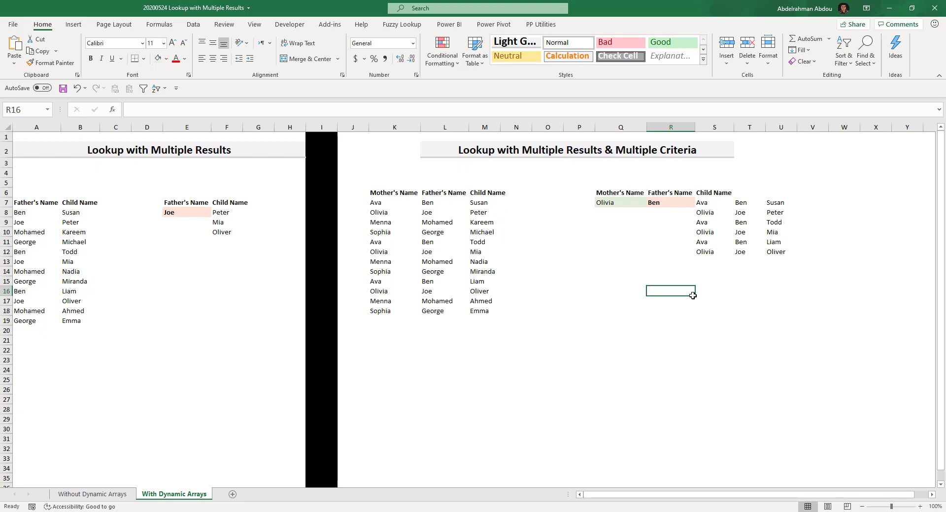
click(709, 232)
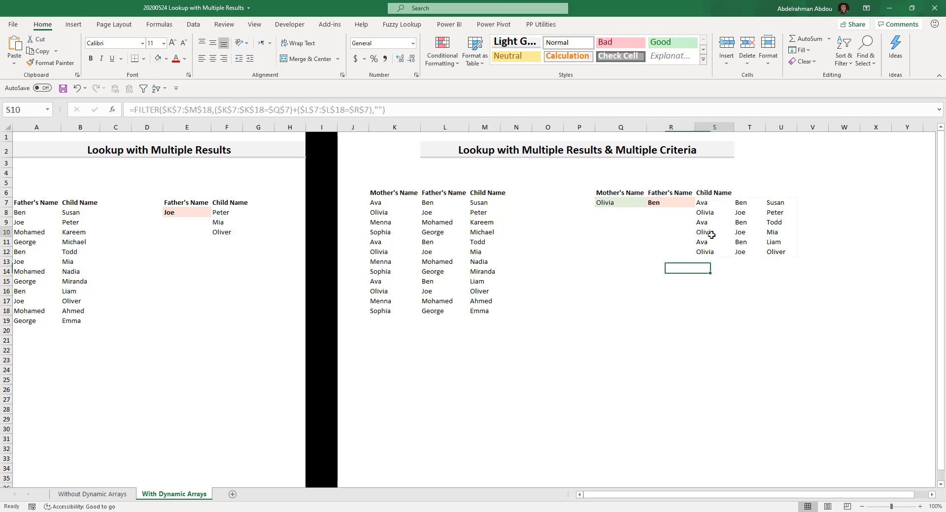
click(601, 251)
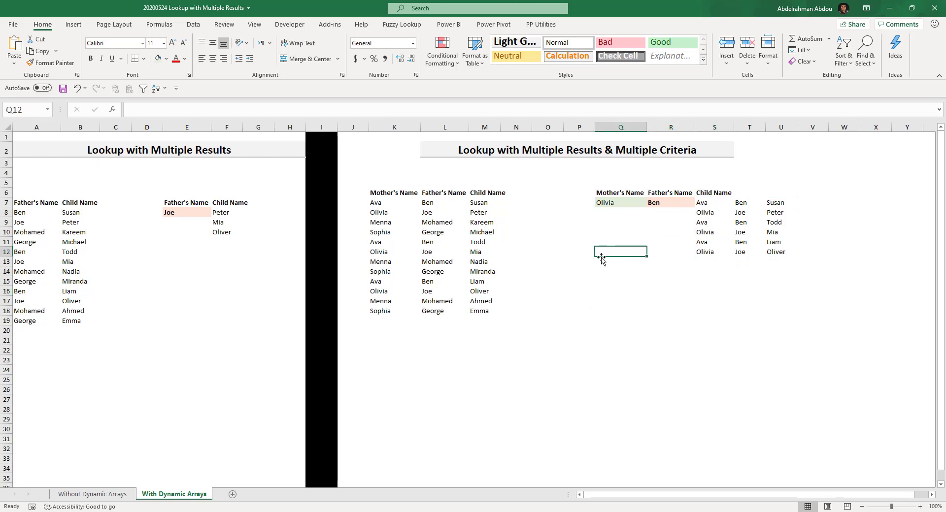